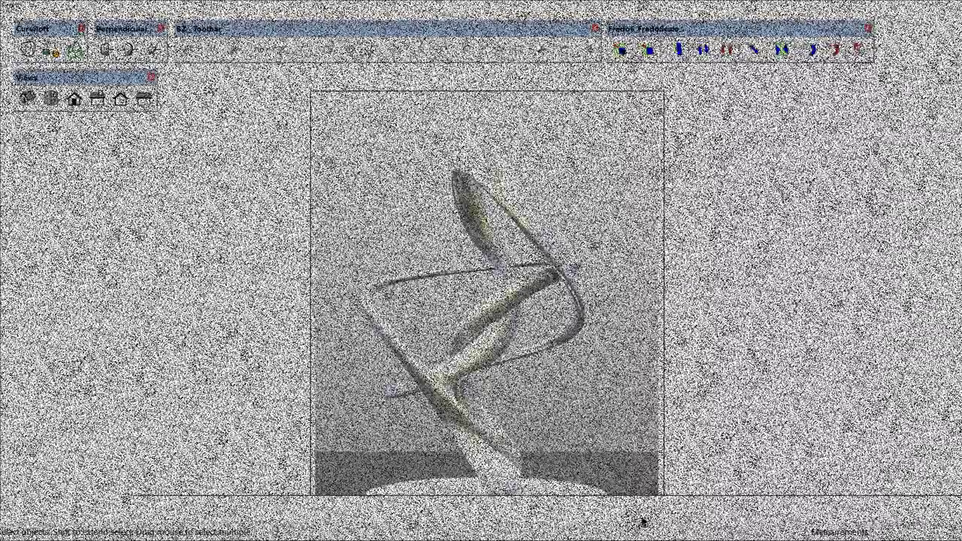
Start a line path at the ribbon's base and trace vertices up to the bend and along the upper tube.
{"action": "scroll", "coordinate": [502, 473], "scroll_direction": "up", "scroll_amount": 2}
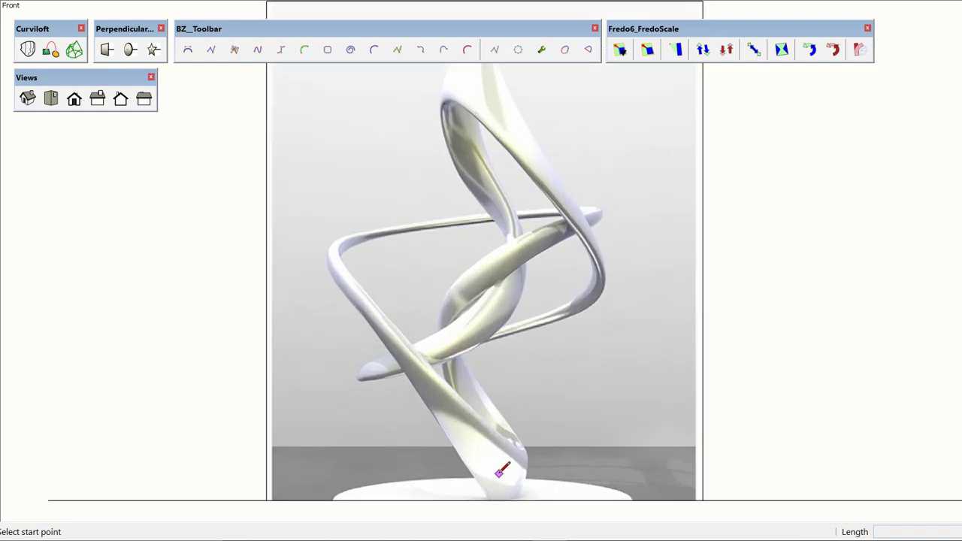
{"action": "scroll", "coordinate": [501, 475], "scroll_direction": "up", "scroll_amount": 2}
{"action": "scroll", "coordinate": [507, 488], "scroll_direction": "up", "scroll_amount": 2}
{"action": "left_click", "coordinate": [505, 468]}
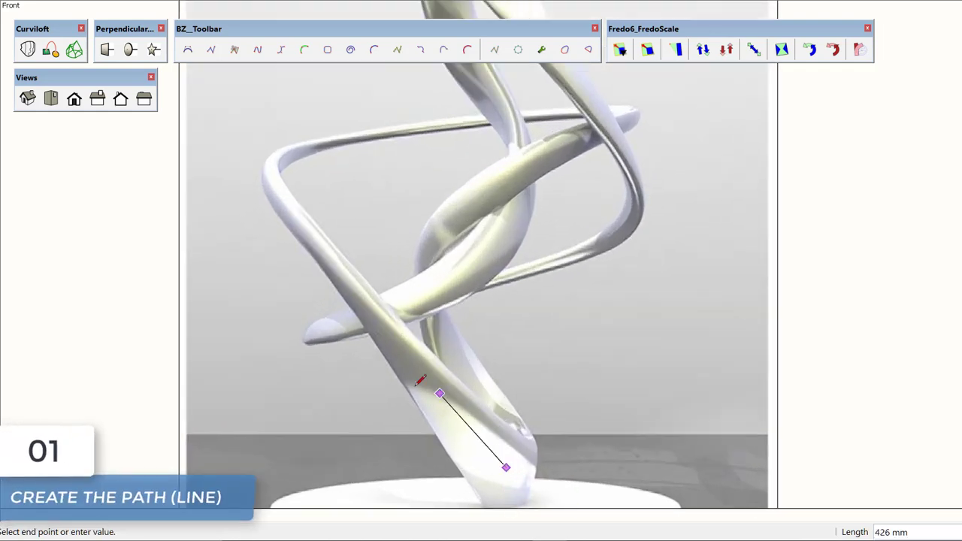
{"action": "scroll", "coordinate": [406, 341], "scroll_direction": "up", "scroll_amount": 2}
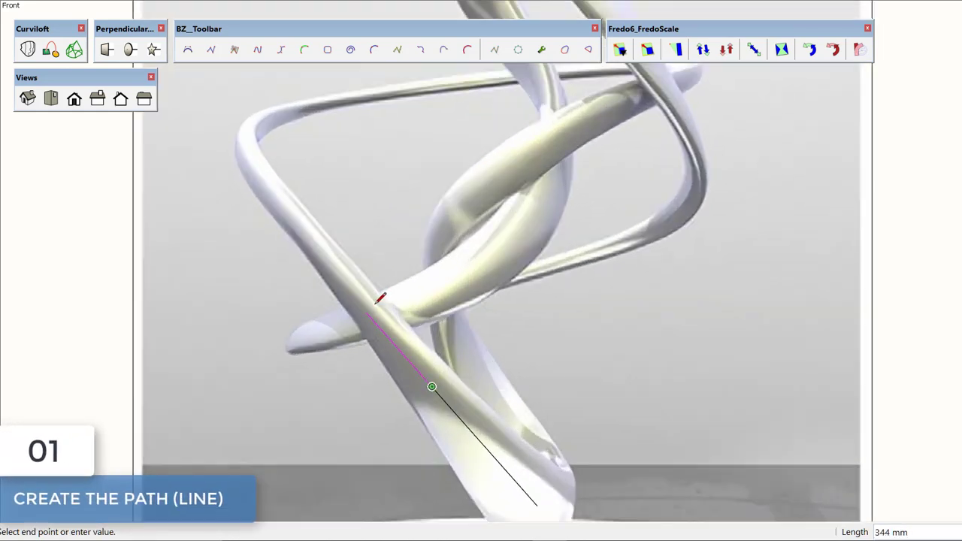
{"action": "scroll", "coordinate": [380, 297], "scroll_direction": "up", "scroll_amount": 2}
{"action": "mouse_move", "coordinate": [238, 169]}
{"action": "middle_mouse_down"}
{"action": "mouse_move", "coordinate": [246, 156]}
{"action": "mouse_move", "coordinate": [353, 183]}
{"action": "middle_mouse_up"}
{"action": "scroll", "coordinate": [353, 184], "scroll_direction": "up", "scroll_amount": 1}
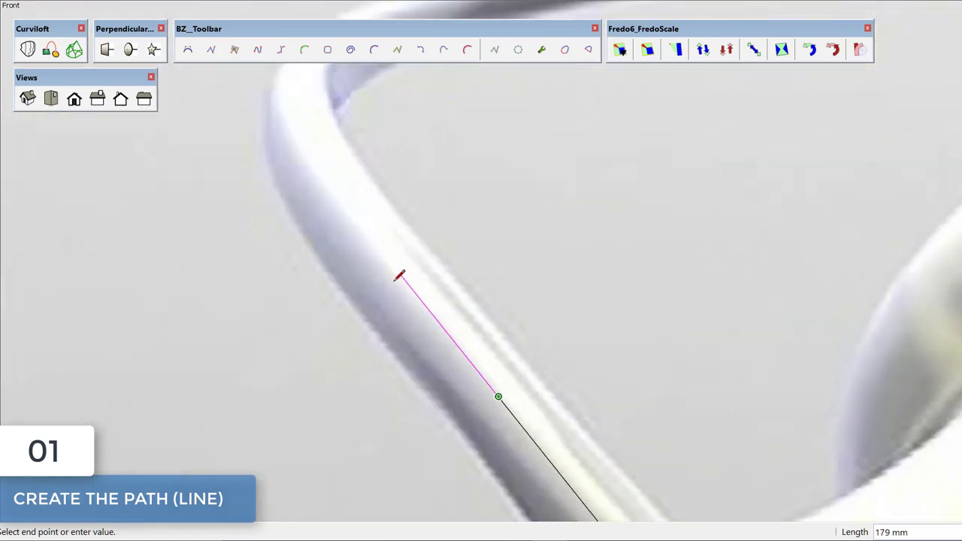
{"action": "scroll", "coordinate": [396, 275], "scroll_direction": "up", "scroll_amount": 2}
{"action": "scroll", "coordinate": [315, 96], "scroll_direction": "down", "scroll_amount": 2}
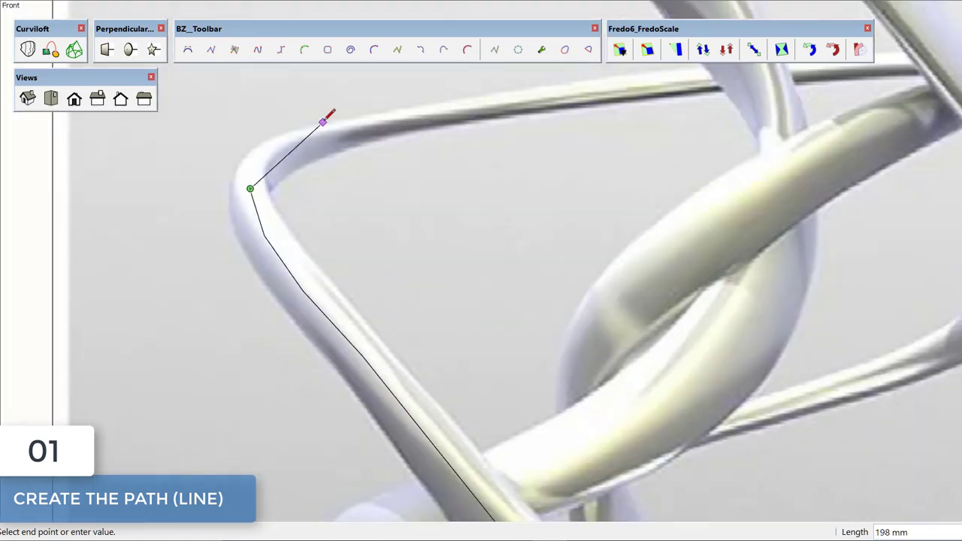
{"action": "scroll", "coordinate": [255, 157], "scroll_direction": "up", "scroll_amount": 1}
{"action": "left_click", "coordinate": [254, 159]}
{"action": "scroll", "coordinate": [331, 146], "scroll_direction": "up", "scroll_amount": 1}
{"action": "scroll", "coordinate": [316, 146], "scroll_direction": "up", "scroll_amount": 1}
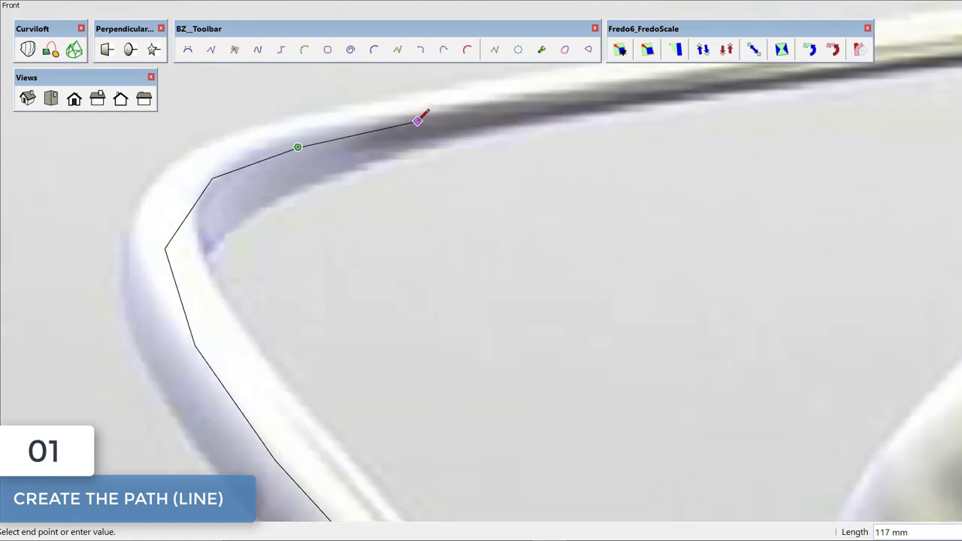
{"action": "scroll", "coordinate": [346, 139], "scroll_direction": "down", "scroll_amount": 2}
{"action": "scroll", "coordinate": [278, 161], "scroll_direction": "up", "scroll_amount": 2}
{"action": "left_click", "coordinate": [280, 166]}
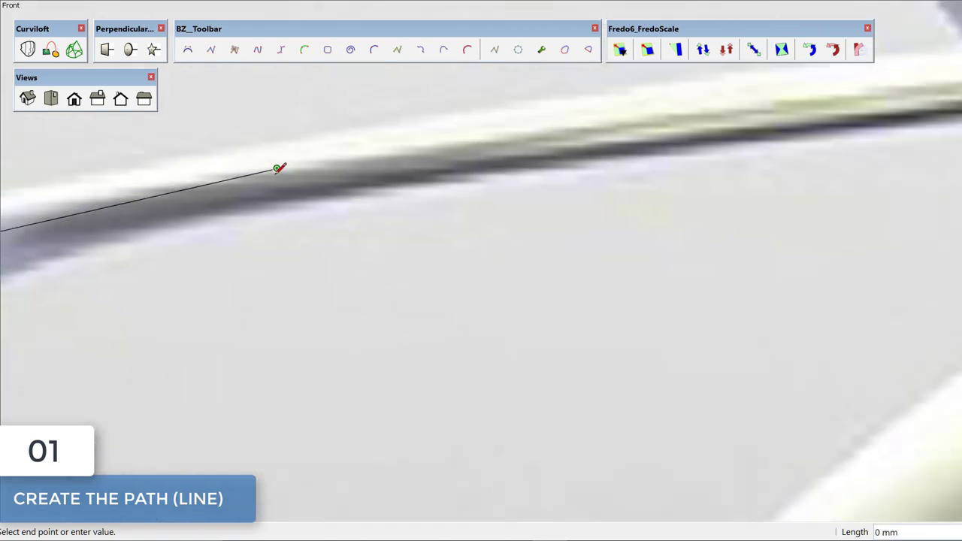
{"action": "scroll", "coordinate": [551, 131], "scroll_direction": "down", "scroll_amount": 2}
{"action": "scroll", "coordinate": [497, 145], "scroll_direction": "up", "scroll_amount": 3}
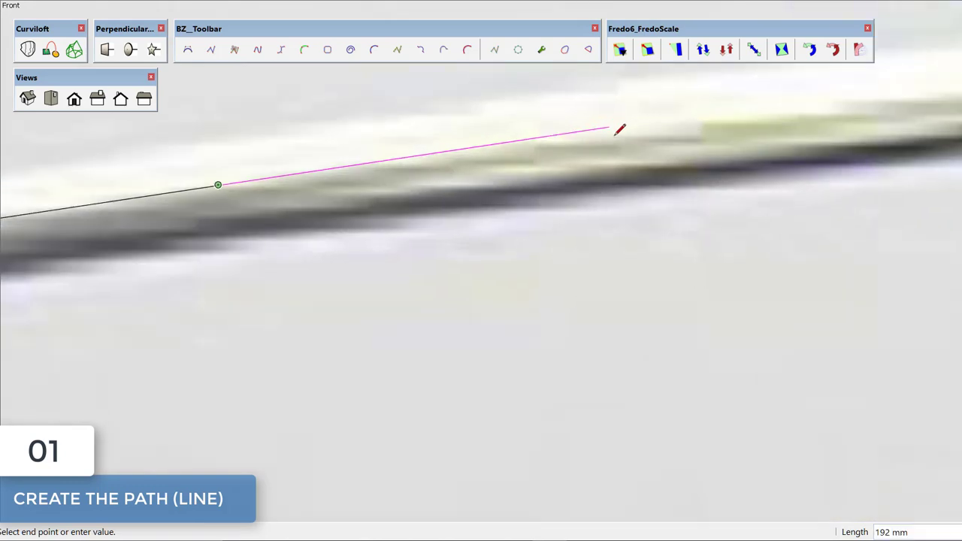
{"action": "left_click", "coordinate": [620, 127]}
{"action": "scroll", "coordinate": [248, 238], "scroll_direction": "down", "scroll_amount": 2}
{"action": "left_click", "coordinate": [207, 238]}
Continue the path along the horizontal tube to its right end and turn it back.
{"action": "scroll", "coordinate": [300, 226], "scroll_direction": "down", "scroll_amount": 2}
{"action": "scroll", "coordinate": [390, 210], "scroll_direction": "up", "scroll_amount": 3}
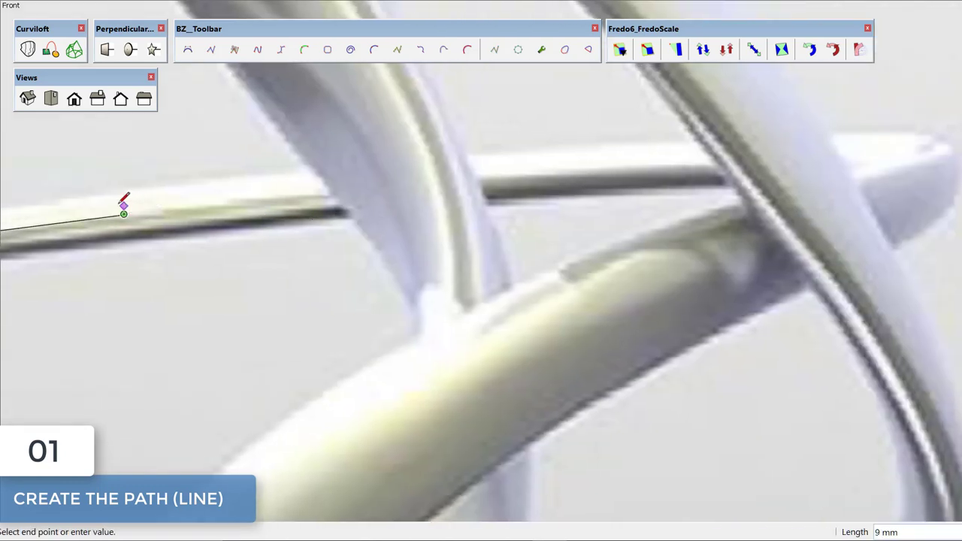
{"action": "scroll", "coordinate": [329, 190], "scroll_direction": "up", "scroll_amount": 1}
{"action": "scroll", "coordinate": [646, 165], "scroll_direction": "down", "scroll_amount": 2}
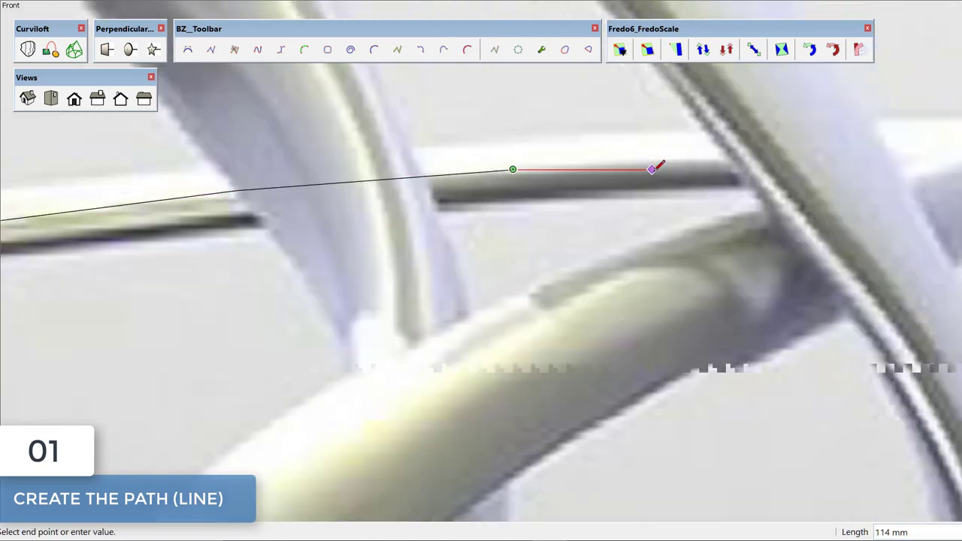
{"action": "scroll", "coordinate": [691, 154], "scroll_direction": "up", "scroll_amount": 1}
{"action": "scroll", "coordinate": [709, 152], "scroll_direction": "up", "scroll_amount": 2}
{"action": "scroll", "coordinate": [706, 154], "scroll_direction": "up", "scroll_amount": 1}
{"action": "left_click", "coordinate": [702, 158]}
{"action": "scroll", "coordinate": [331, 195], "scroll_direction": "down", "scroll_amount": 2}
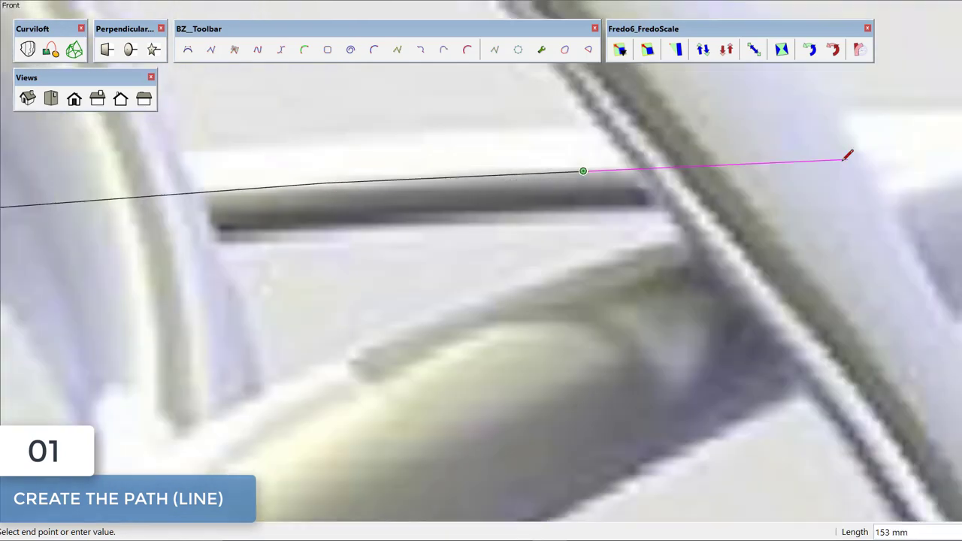
{"action": "scroll", "coordinate": [468, 167], "scroll_direction": "up", "scroll_amount": 2}
{"action": "scroll", "coordinate": [740, 168], "scroll_direction": "up", "scroll_amount": 1}
{"action": "left_click", "coordinate": [762, 179]}
{"action": "scroll", "coordinate": [759, 184], "scroll_direction": "down", "scroll_amount": 1}
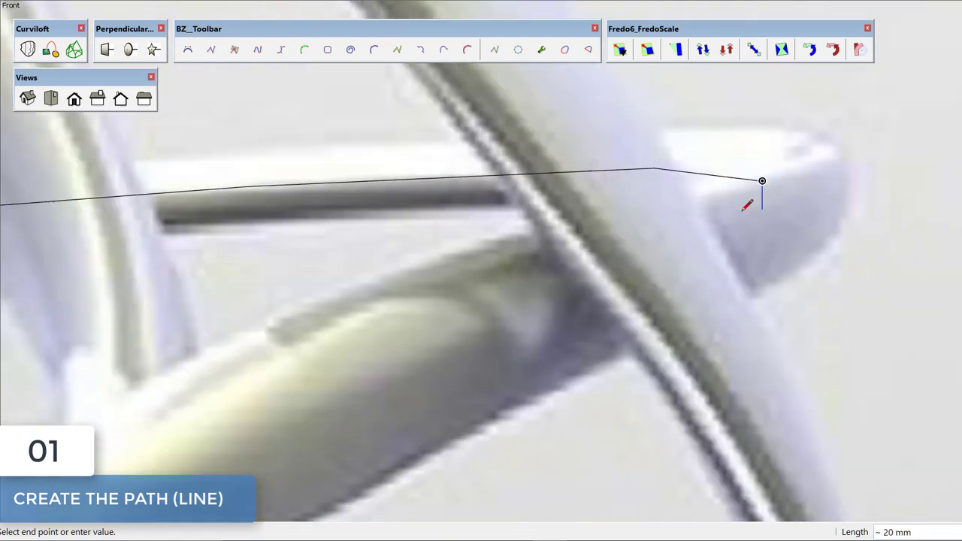
{"action": "left_click", "coordinate": [737, 192]}
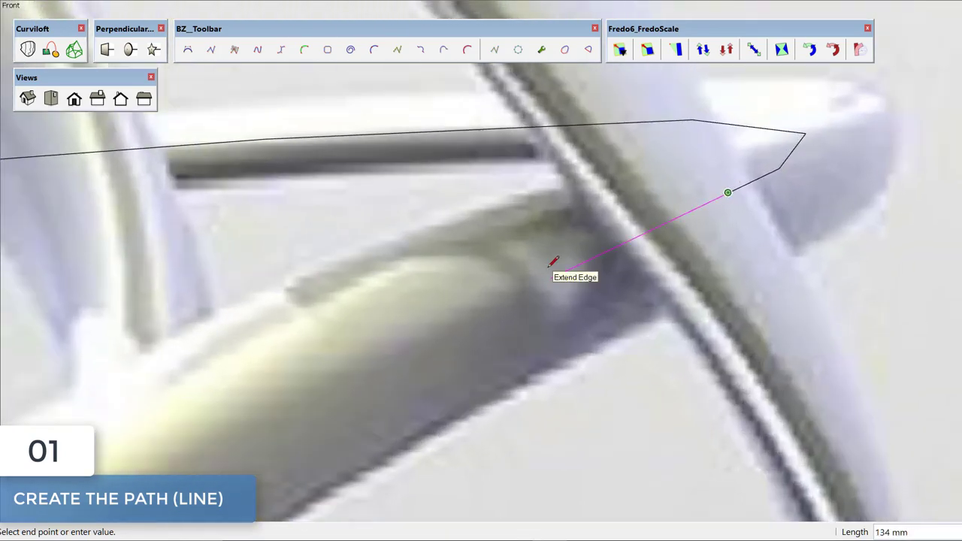
Follow the lower twisting tube and end the path at the sculpture's base.
{"action": "scroll", "coordinate": [551, 263], "scroll_direction": "down", "scroll_amount": 2}
{"action": "scroll", "coordinate": [489, 208], "scroll_direction": "up", "scroll_amount": 1}
{"action": "scroll", "coordinate": [567, 181], "scroll_direction": "up", "scroll_amount": 1}
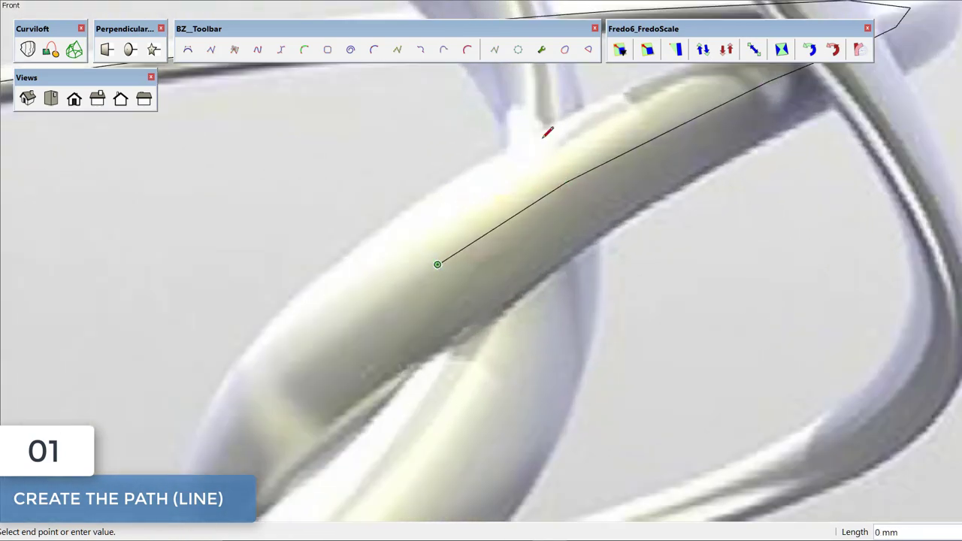
{"action": "scroll", "coordinate": [450, 248], "scroll_direction": "down", "scroll_amount": 2}
{"action": "middle_click_drag", "start_coordinate": [403, 286], "coordinate": [408, 253]}
{"action": "scroll", "coordinate": [391, 286], "scroll_direction": "up", "scroll_amount": 2}
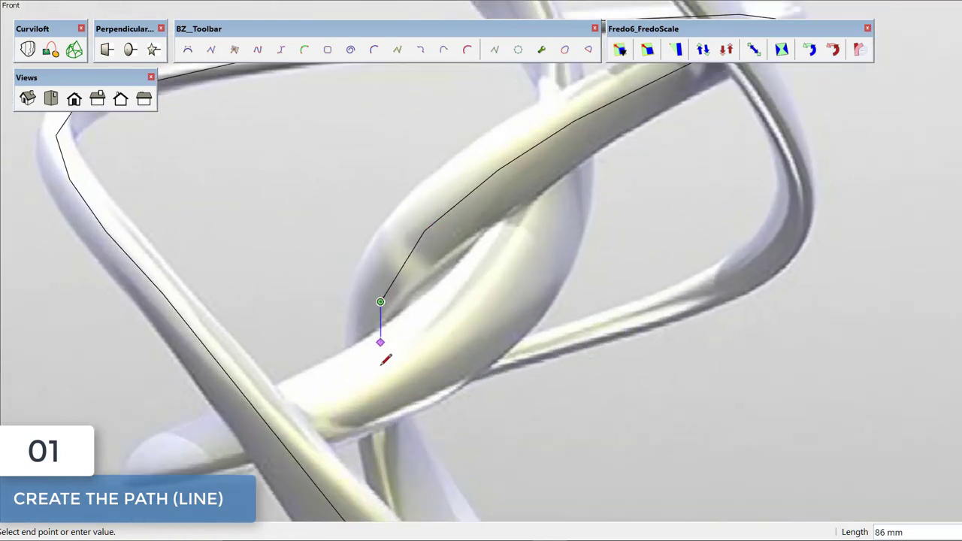
{"action": "middle_click_drag", "start_coordinate": [380, 398], "coordinate": [386, 187], "text": "shift"}
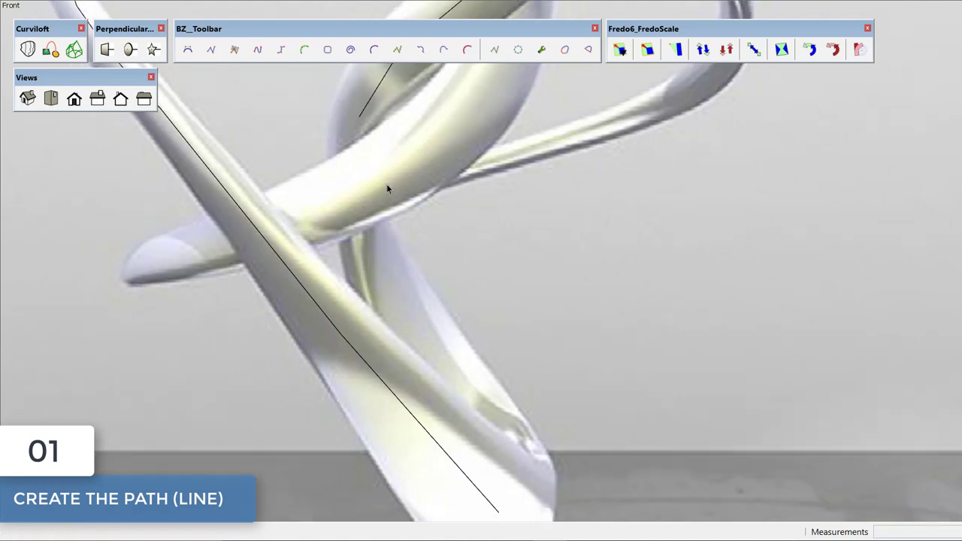
{"action": "scroll", "coordinate": [375, 240], "scroll_direction": "down", "scroll_amount": 1}
{"action": "middle_click_drag", "start_coordinate": [388, 275], "coordinate": [429, 333]}
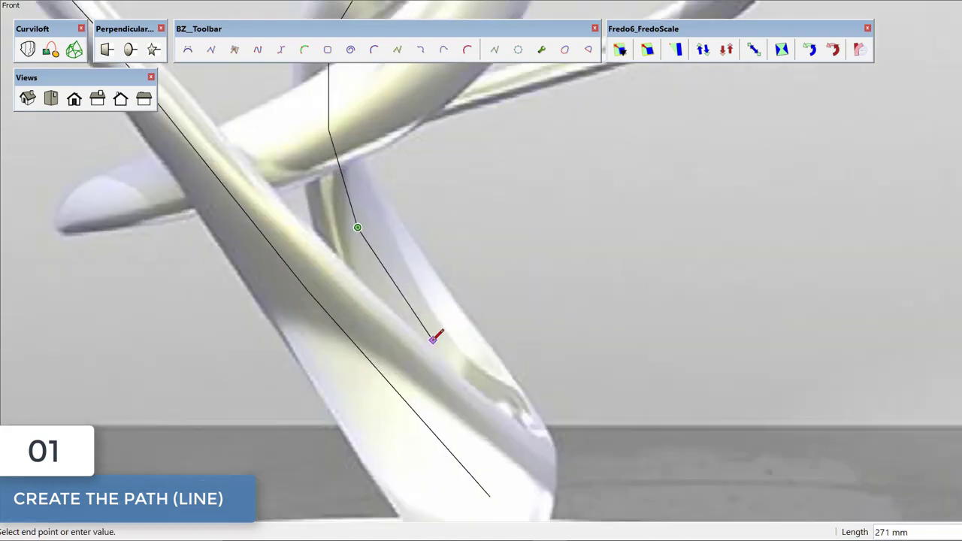
{"action": "left_click", "coordinate": [429, 333]}
{"action": "scroll", "coordinate": [481, 383], "scroll_direction": "down", "scroll_amount": 1}
{"action": "scroll", "coordinate": [489, 448], "scroll_direction": "up", "scroll_amount": 2}
{"action": "left_click", "coordinate": [491, 453]}
{"action": "key", "text": "space"}
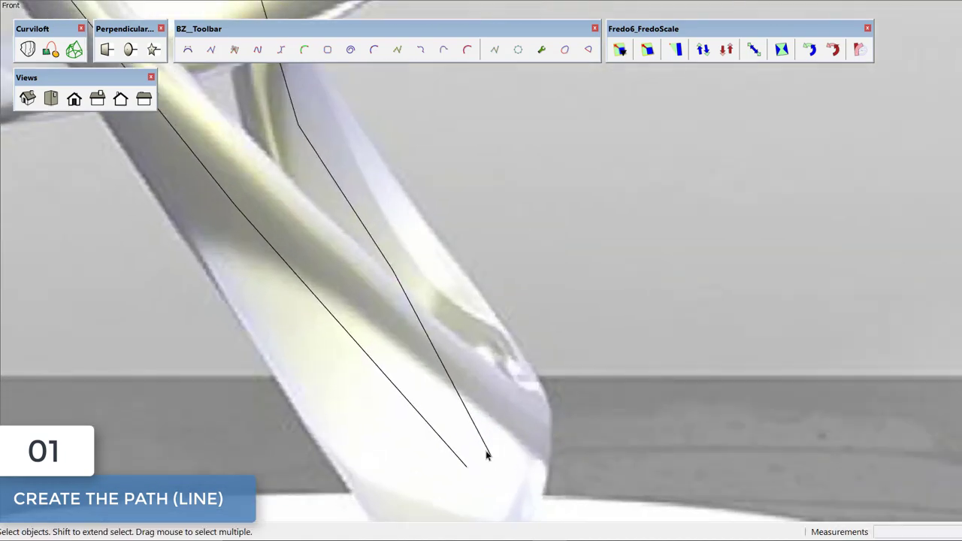
Select the whole traced path and make it a group.
{"action": "triple_click", "coordinate": [487, 452]}
{"action": "right_click", "coordinate": [488, 453]}
{"action": "left_click", "coordinate": [526, 197]}
{"action": "scroll", "coordinate": [548, 473], "scroll_direction": "down", "scroll_amount": 3}
Start a second line path near the upper right and trace vertices along the ring's top edge.
{"action": "scroll", "coordinate": [548, 473], "scroll_direction": "down", "scroll_amount": 2}
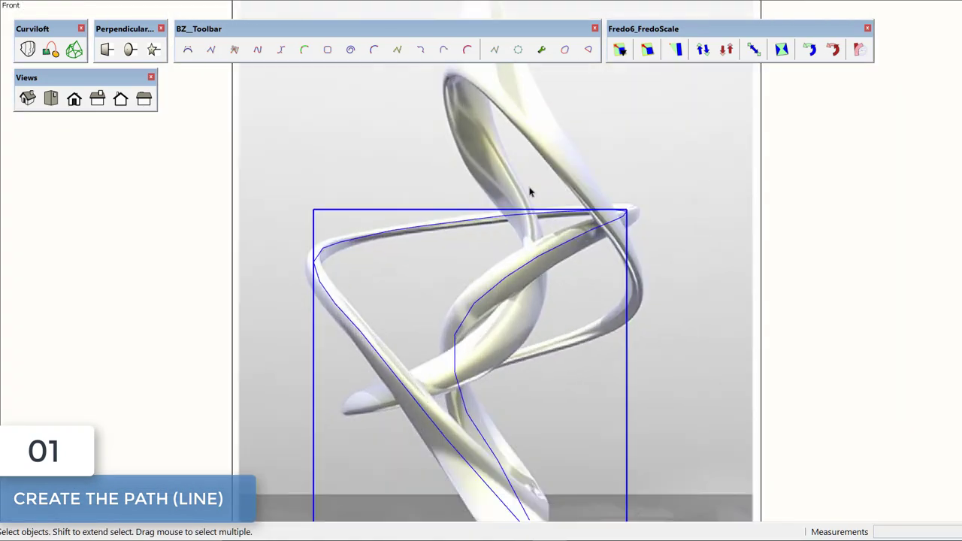
{"action": "key", "text": "l"}
{"action": "scroll", "coordinate": [343, 399], "scroll_direction": "up", "scroll_amount": 1}
{"action": "scroll", "coordinate": [364, 389], "scroll_direction": "up", "scroll_amount": 2}
{"action": "scroll", "coordinate": [661, 315], "scroll_direction": "down", "scroll_amount": 1}
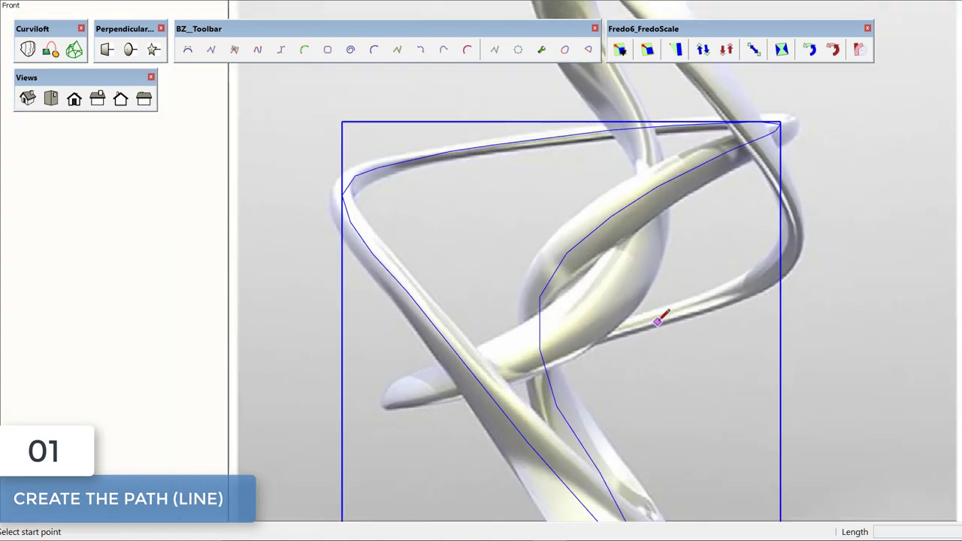
{"action": "scroll", "coordinate": [764, 251], "scroll_direction": "up", "scroll_amount": 2}
{"action": "left_click", "coordinate": [735, 267]}
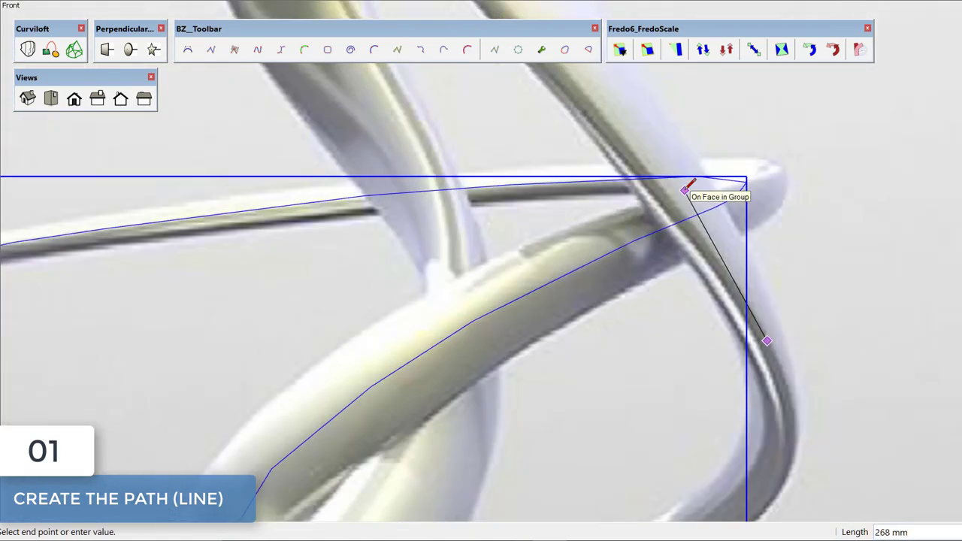
{"action": "scroll", "coordinate": [762, 337], "scroll_direction": "down", "scroll_amount": 2}
{"action": "scroll", "coordinate": [762, 337], "scroll_direction": "down", "scroll_amount": 1}
{"action": "scroll", "coordinate": [698, 239], "scroll_direction": "up", "scroll_amount": 2}
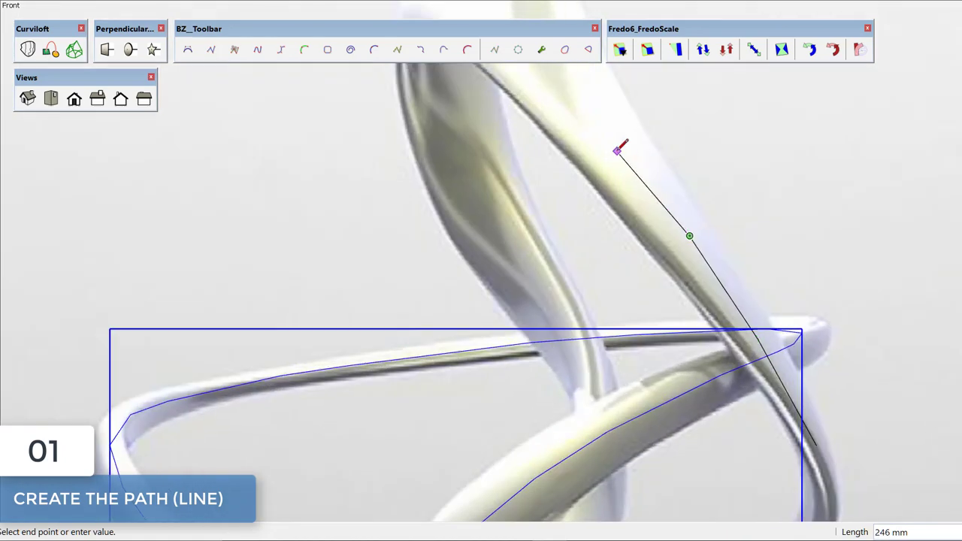
{"action": "middle_click_drag", "start_coordinate": [535, 76], "coordinate": [650, 245], "text": "shift"}
{"action": "scroll", "coordinate": [661, 250], "scroll_direction": "up", "scroll_amount": 3}
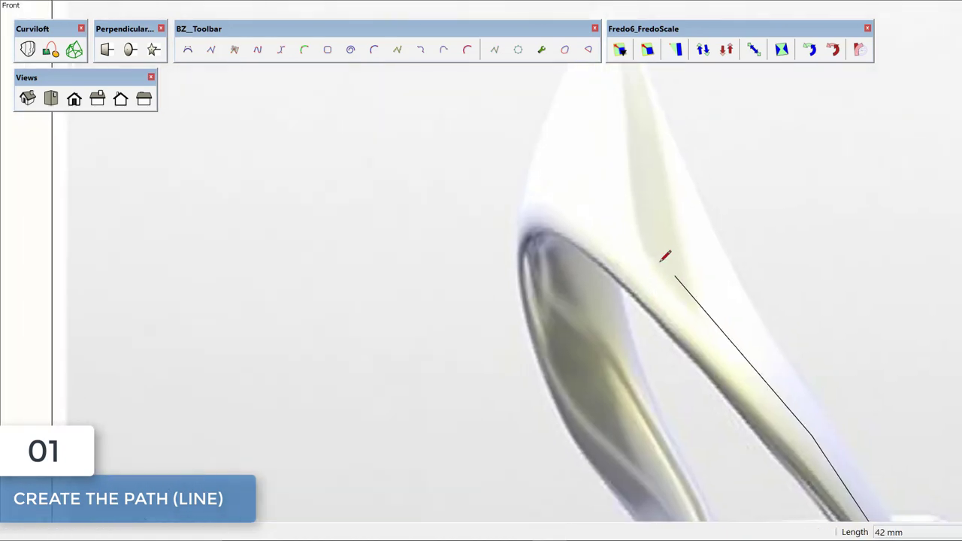
{"action": "left_click", "coordinate": [603, 205]}
{"action": "left_click", "coordinate": [540, 176]}
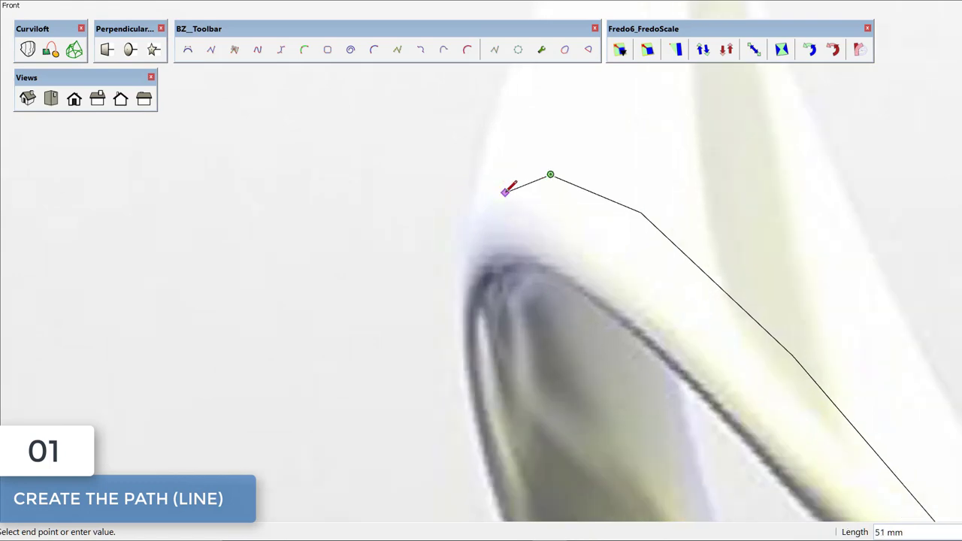
{"action": "left_click", "coordinate": [507, 188]}
{"action": "scroll", "coordinate": [502, 207], "scroll_direction": "up", "scroll_amount": 1}
{"action": "left_click", "coordinate": [488, 197]}
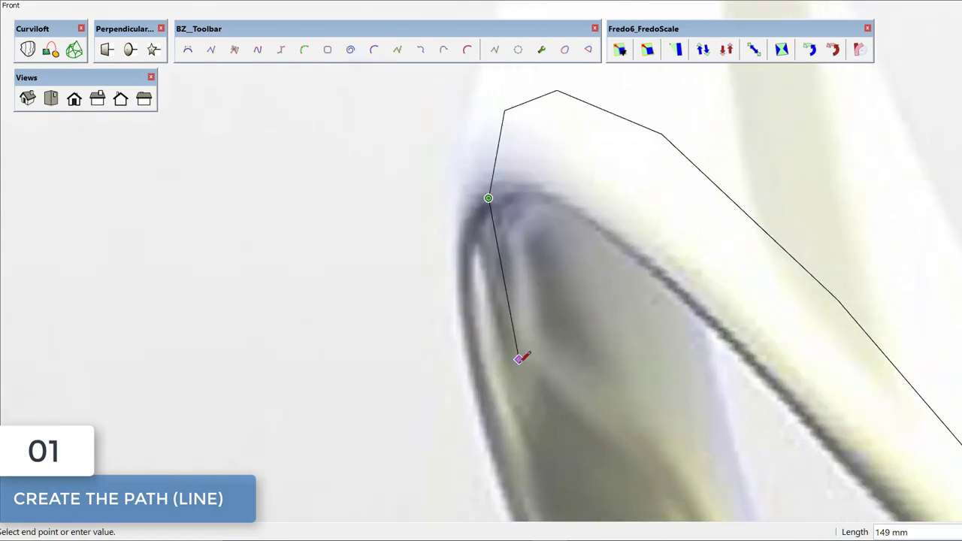
Continue the path down the inner ribbon and onto the lower tube.
{"action": "scroll", "coordinate": [566, 402], "scroll_direction": "down", "scroll_amount": 3}
{"action": "middle_click_drag", "start_coordinate": [414, 215], "coordinate": [350, 58], "text": "shift"}
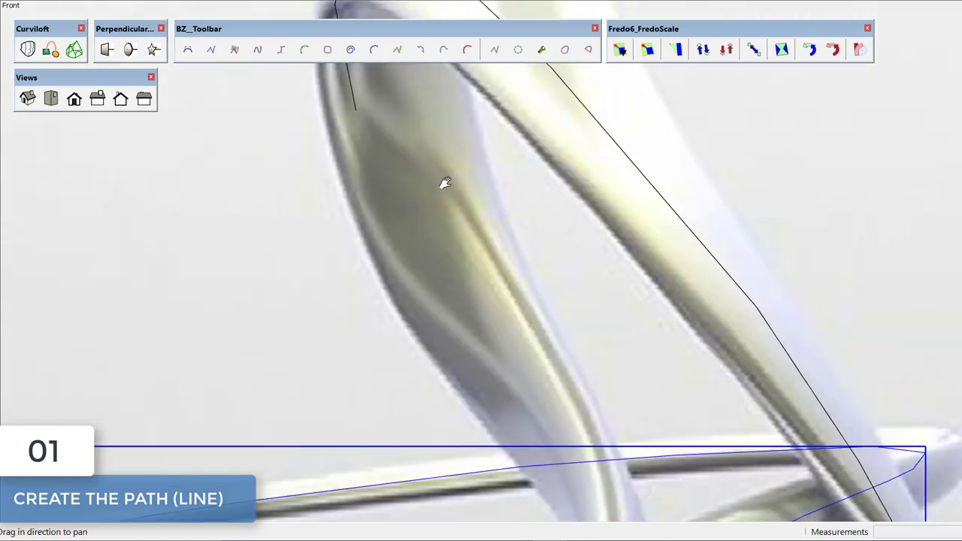
{"action": "scroll", "coordinate": [396, 115], "scroll_direction": "down", "scroll_amount": 1}
{"action": "scroll", "coordinate": [398, 158], "scroll_direction": "up", "scroll_amount": 2}
{"action": "left_click", "coordinate": [401, 215]}
{"action": "scroll", "coordinate": [451, 210], "scroll_direction": "down", "scroll_amount": 1}
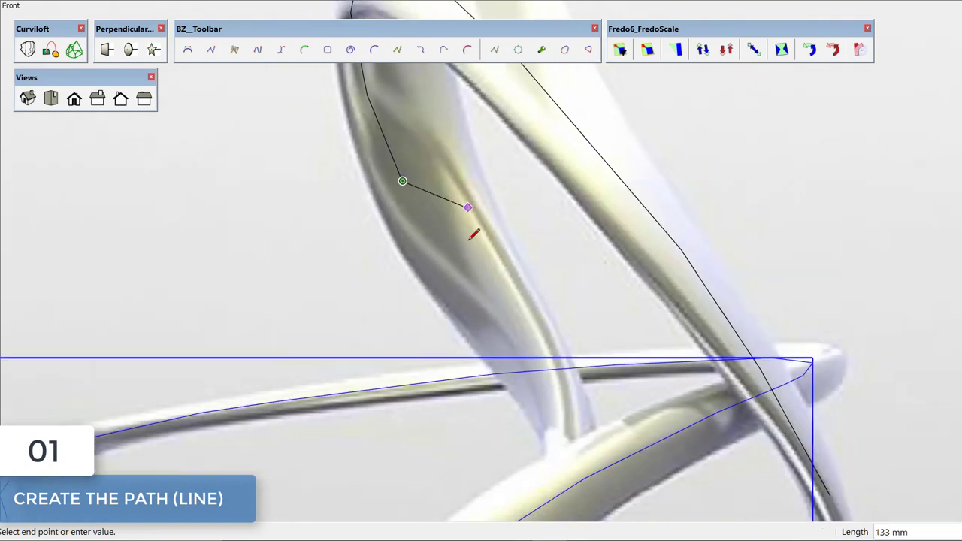
{"action": "scroll", "coordinate": [511, 286], "scroll_direction": "up", "scroll_amount": 1}
{"action": "scroll", "coordinate": [556, 329], "scroll_direction": "up", "scroll_amount": 1}
{"action": "scroll", "coordinate": [549, 335], "scroll_direction": "down", "scroll_amount": 2}
{"action": "mouse_move", "coordinate": [516, 278]}
{"action": "middle_mouse_down"}
{"action": "mouse_move", "coordinate": [536, 361]}
{"action": "mouse_move", "coordinate": [620, 146]}
{"action": "mouse_move", "coordinate": [575, 232]}
{"action": "middle_mouse_up"}
{"action": "scroll", "coordinate": [583, 178], "scroll_direction": "up", "scroll_amount": 1}
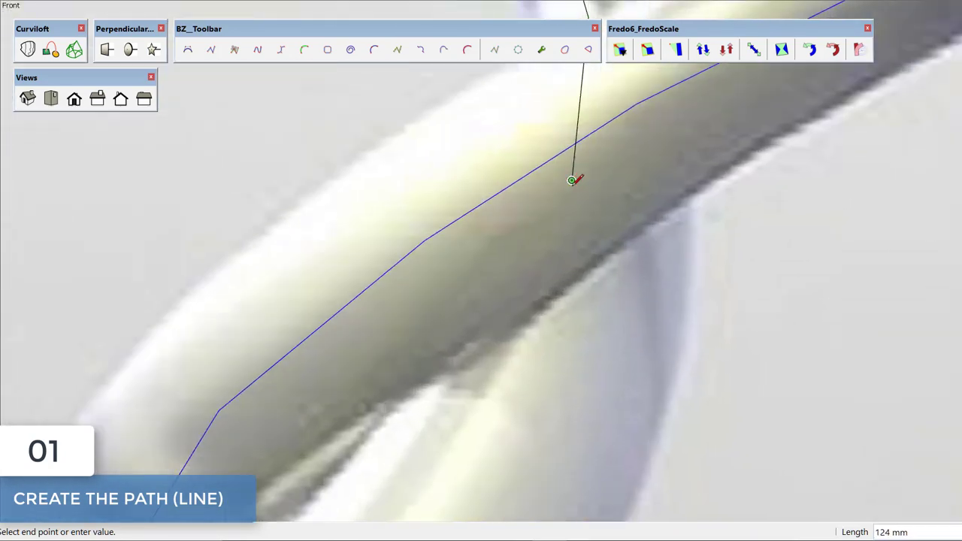
{"action": "scroll", "coordinate": [526, 353], "scroll_direction": "down", "scroll_amount": 3}
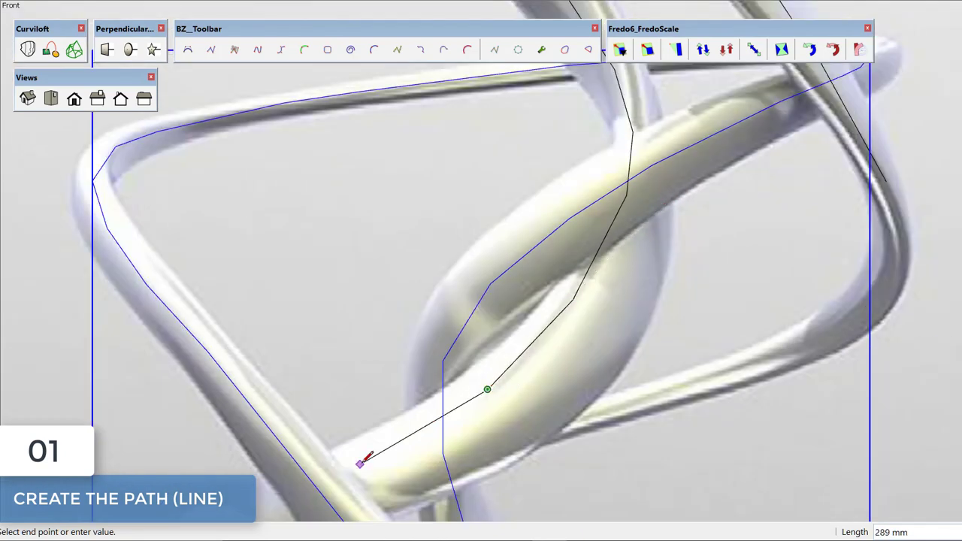
{"action": "mouse_move", "coordinate": [370, 458]}
{"action": "middle_mouse_down", "text": "shift"}
{"action": "mouse_move", "coordinate": [495, 286]}
{"action": "mouse_move", "coordinate": [482, 300]}
{"action": "middle_mouse_up", "text": "shift"}
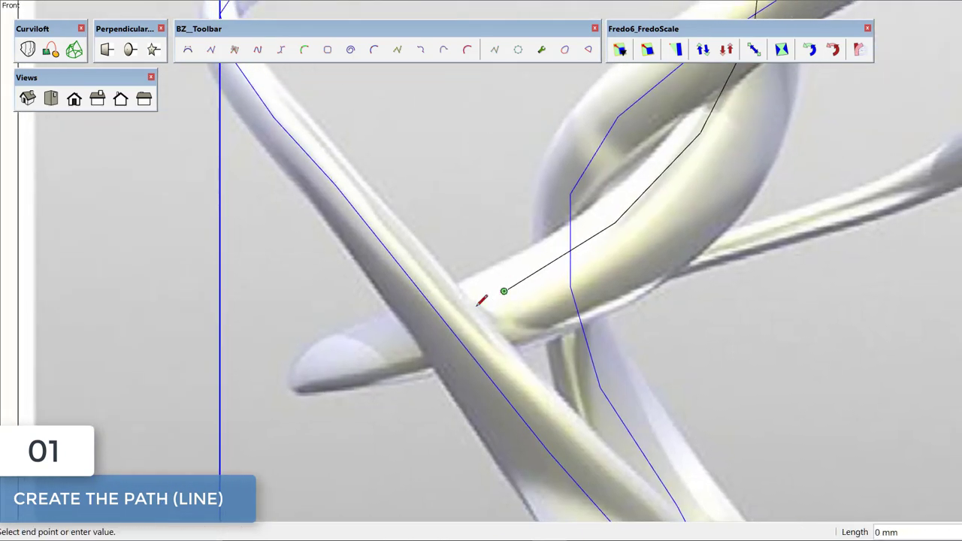
{"action": "scroll", "coordinate": [356, 349], "scroll_direction": "up", "scroll_amount": 1}
{"action": "scroll", "coordinate": [286, 370], "scroll_direction": "up", "scroll_amount": 1}
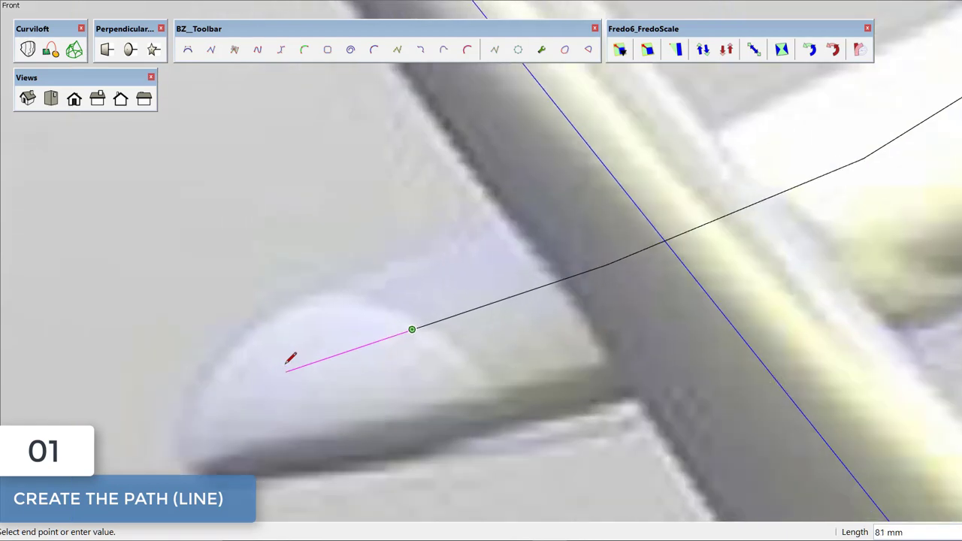
{"action": "left_click", "coordinate": [286, 359]}
Finish the closed loop, stop drawing, and select the traced path line.
{"action": "scroll", "coordinate": [286, 359], "scroll_direction": "down", "scroll_amount": 2}
{"action": "scroll", "coordinate": [285, 361], "scroll_direction": "down", "scroll_amount": 2}
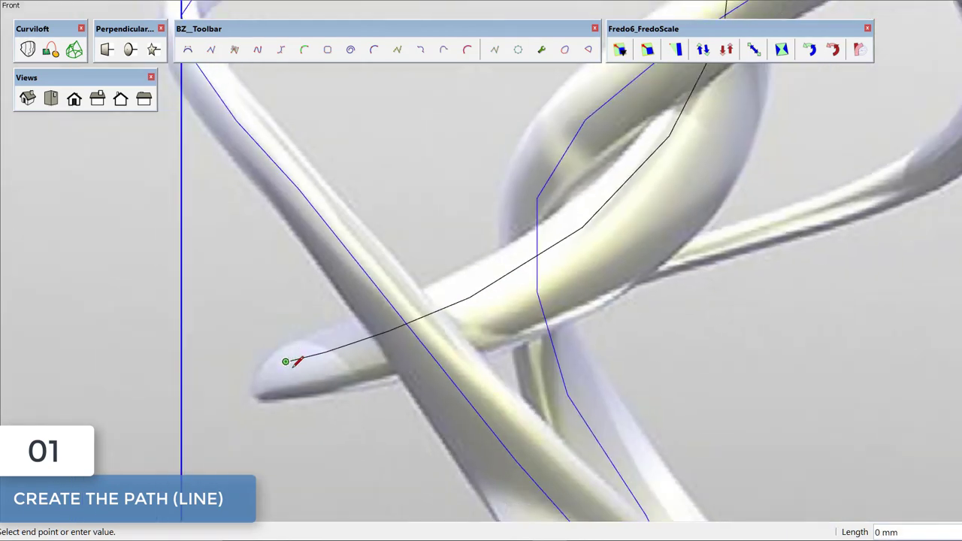
{"action": "scroll", "coordinate": [295, 361], "scroll_direction": "up", "scroll_amount": 2}
{"action": "middle_click_drag", "start_coordinate": [296, 358], "coordinate": [396, 307], "text": "shift"}
{"action": "scroll", "coordinate": [375, 323], "scroll_direction": "up", "scroll_amount": 2}
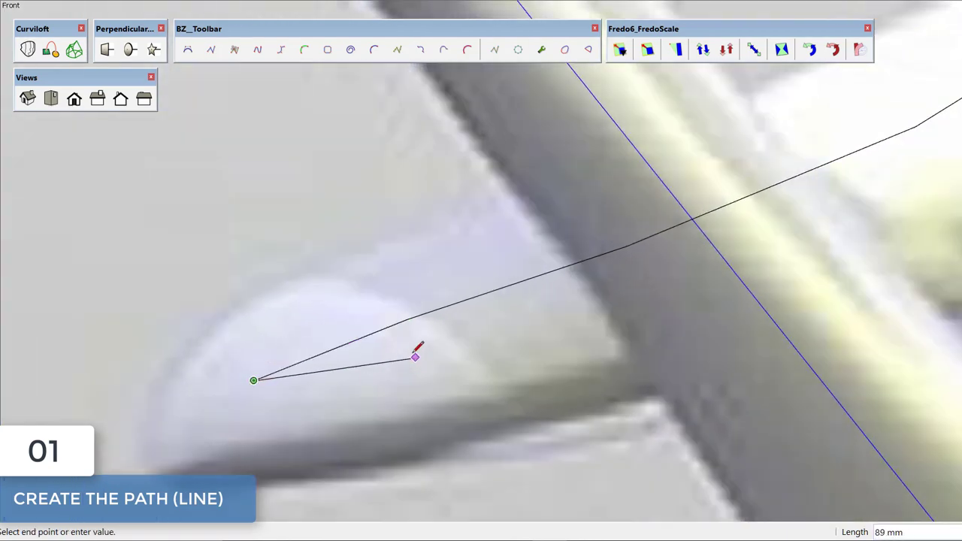
{"action": "scroll", "coordinate": [338, 339], "scroll_direction": "down", "scroll_amount": 2}
{"action": "scroll", "coordinate": [375, 315], "scroll_direction": "up", "scroll_amount": 2}
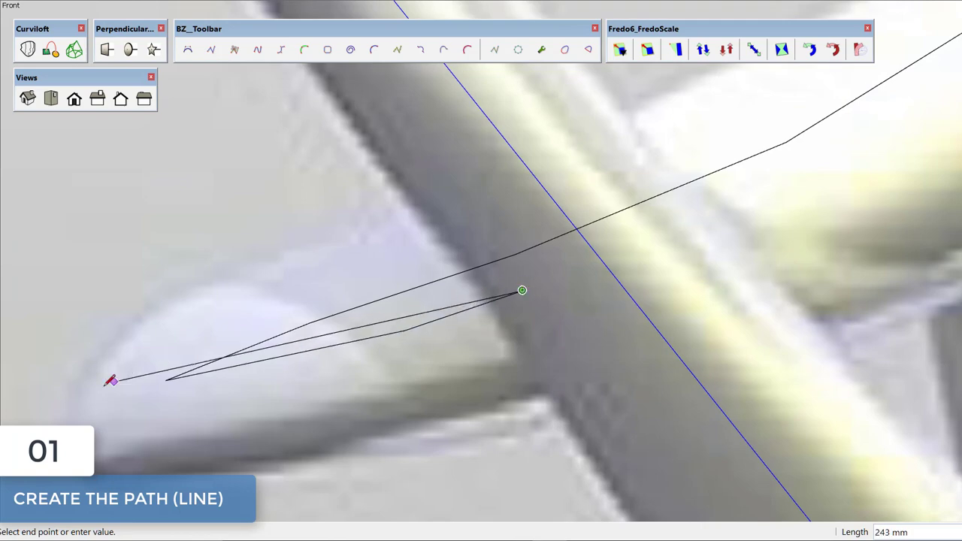
{"action": "scroll", "coordinate": [112, 381], "scroll_direction": "down", "scroll_amount": 3}
{"action": "scroll", "coordinate": [402, 303], "scroll_direction": "up", "scroll_amount": 3}
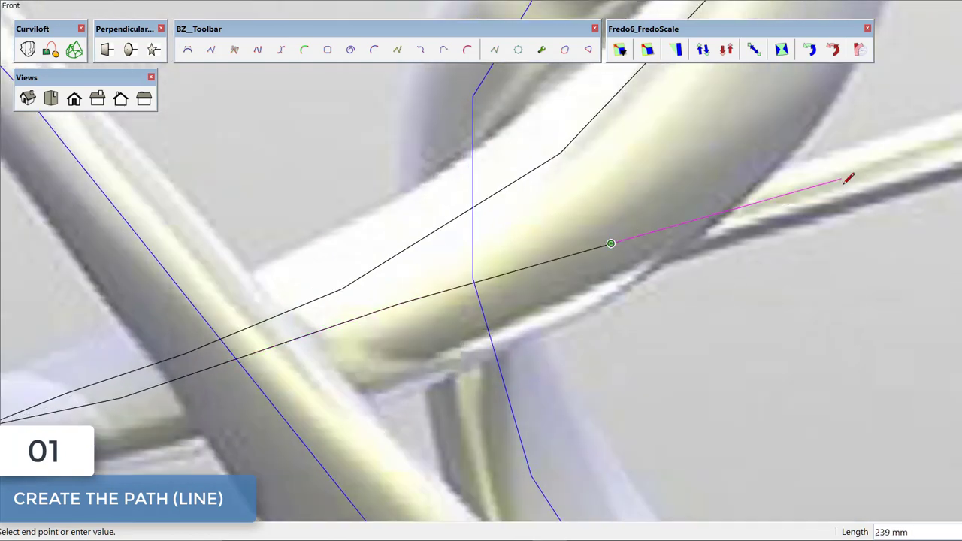
{"action": "scroll", "coordinate": [827, 177], "scroll_direction": "down", "scroll_amount": 2}
{"action": "scroll", "coordinate": [672, 215], "scroll_direction": "down", "scroll_amount": 1}
{"action": "scroll", "coordinate": [676, 230], "scroll_direction": "up", "scroll_amount": 3}
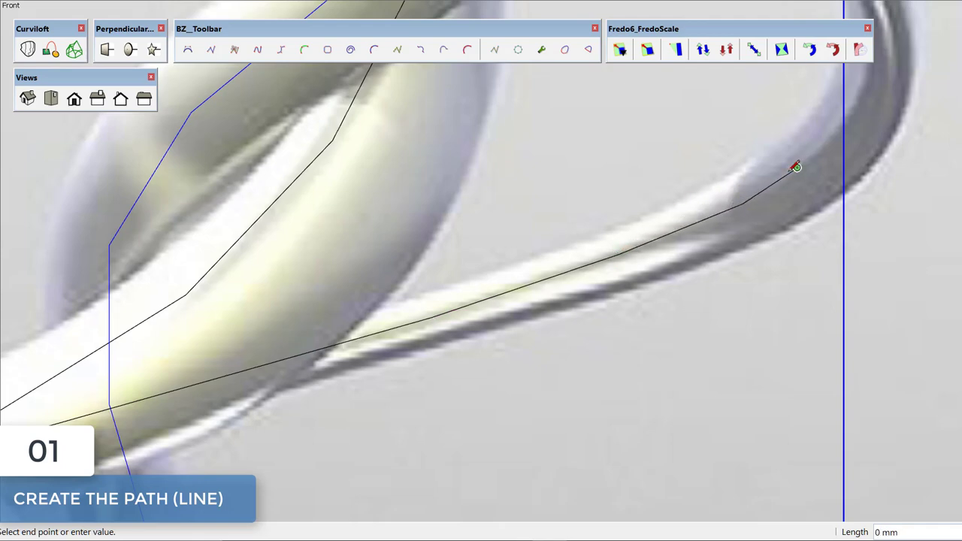
{"action": "scroll", "coordinate": [795, 167], "scroll_direction": "down", "scroll_amount": 3}
{"action": "scroll", "coordinate": [785, 217], "scroll_direction": "up", "scroll_amount": 3}
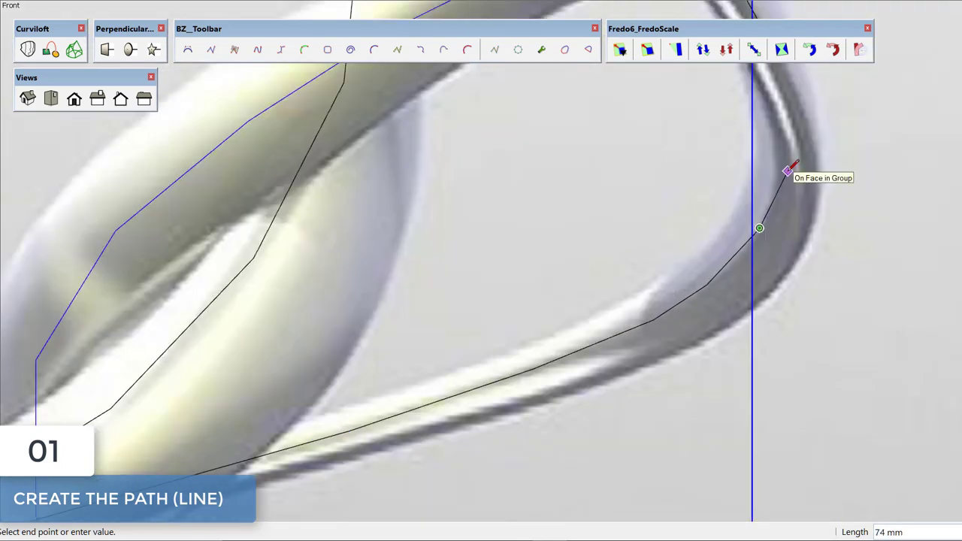
{"action": "scroll", "coordinate": [789, 168], "scroll_direction": "up", "scroll_amount": 1}
{"action": "scroll", "coordinate": [785, 184], "scroll_direction": "up", "scroll_amount": 2}
{"action": "key", "text": "space"}
{"action": "scroll", "coordinate": [726, 232], "scroll_direction": "down", "scroll_amount": 3}
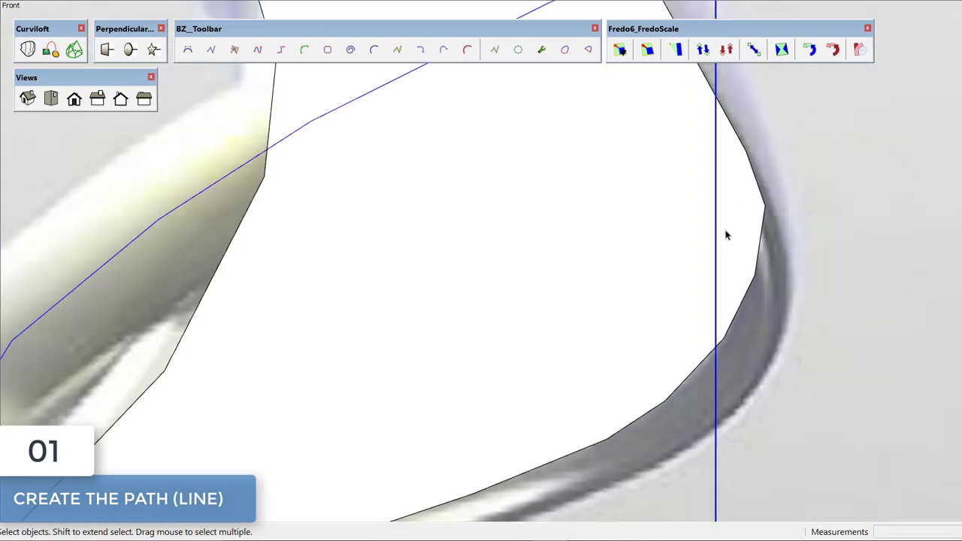
{"action": "scroll", "coordinate": [748, 219], "scroll_direction": "down", "scroll_amount": 1}
{"action": "left_click", "coordinate": [758, 188]}
Group the closed line loop, deselect it, and orbit the view to reveal the ground.
{"action": "right_click", "coordinate": [759, 184]}
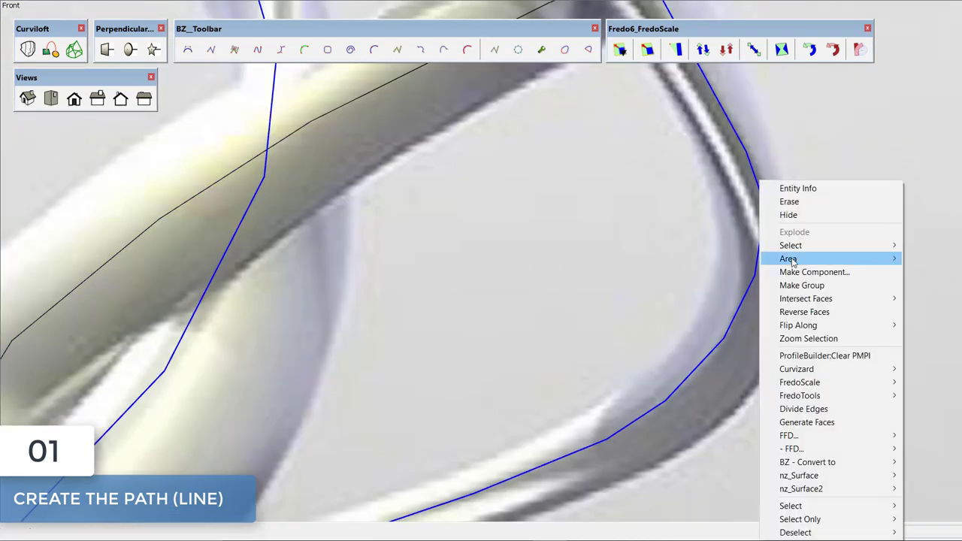
{"action": "left_click", "coordinate": [781, 287]}
{"action": "scroll", "coordinate": [751, 263], "scroll_direction": "down", "scroll_amount": 3}
{"action": "scroll", "coordinate": [571, 225], "scroll_direction": "down", "scroll_amount": 5}
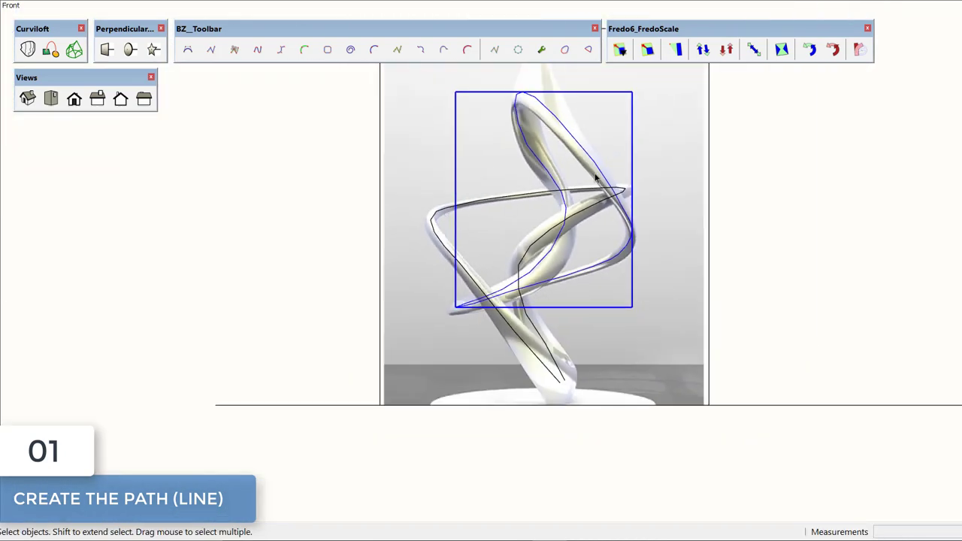
{"action": "scroll", "coordinate": [704, 123], "scroll_direction": "up", "scroll_amount": 2}
{"action": "scroll", "coordinate": [721, 240], "scroll_direction": "down", "scroll_amount": 1}
{"action": "left_click", "coordinate": [403, 284]}
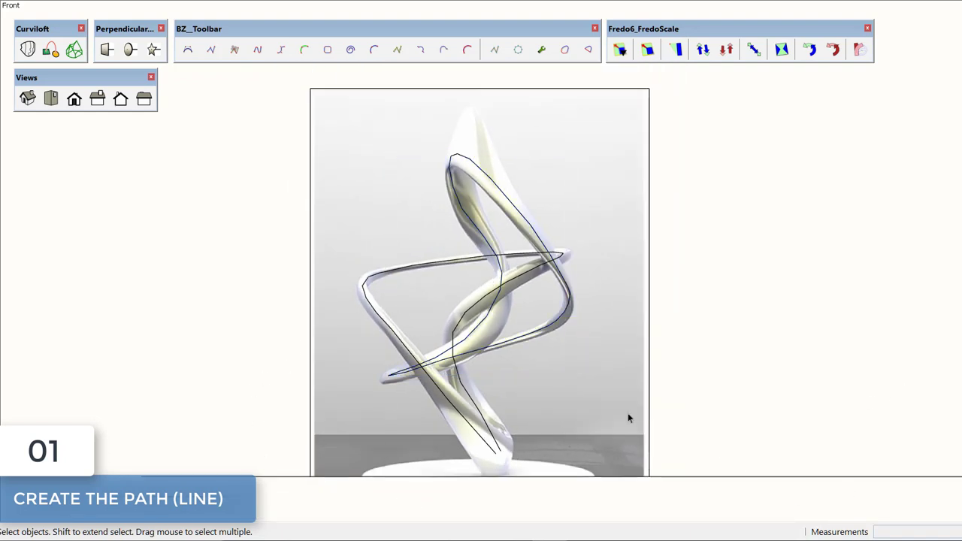
{"action": "middle_click_drag", "start_coordinate": [593, 381], "coordinate": [548, 397]}
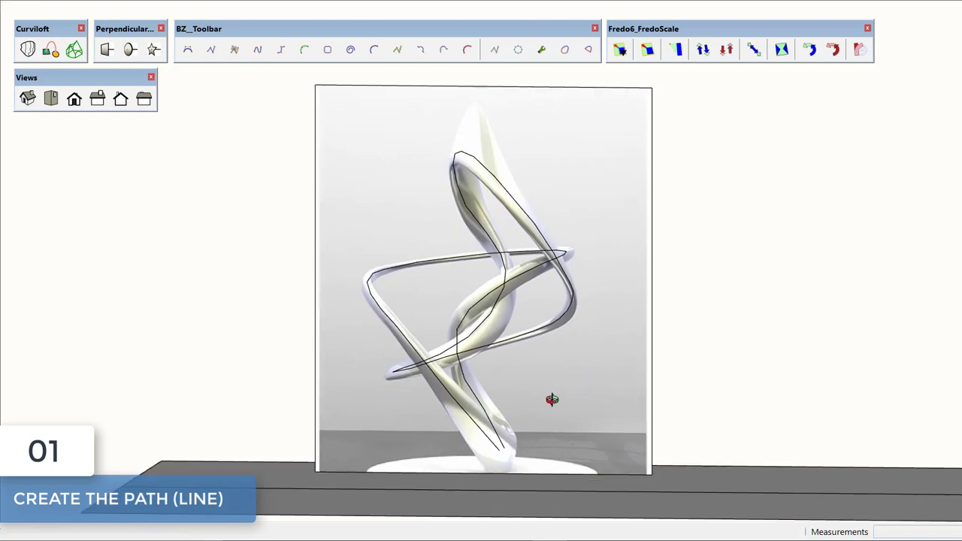
{"action": "left_click", "coordinate": [34, 0]}
Switch to Perspective and move both path groups along the green axis in front of the image.
{"action": "left_click", "coordinate": [63, 64]}
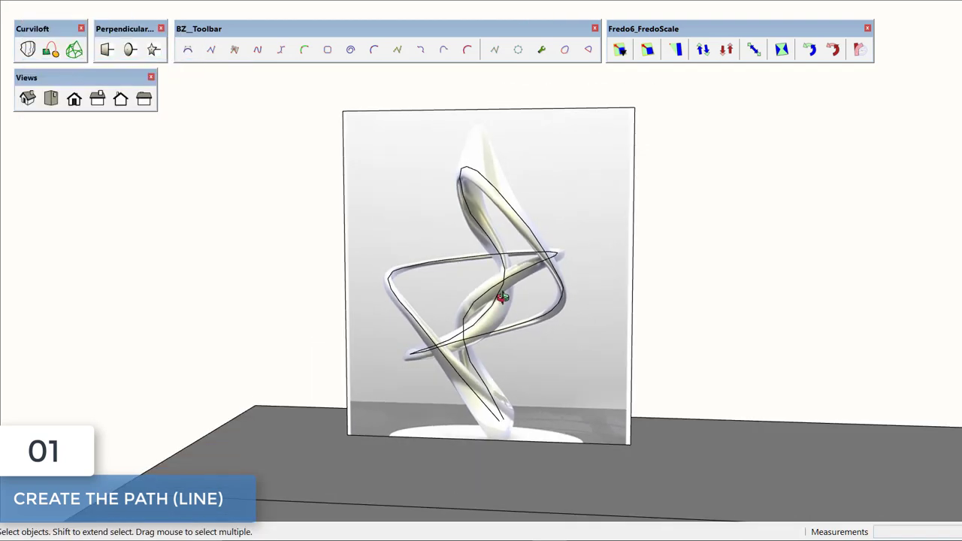
{"action": "left_click", "coordinate": [443, 344]}
{"action": "left_click", "coordinate": [444, 344], "text": "shift"}
{"action": "middle_click_drag", "start_coordinate": [444, 344], "coordinate": [498, 368]}
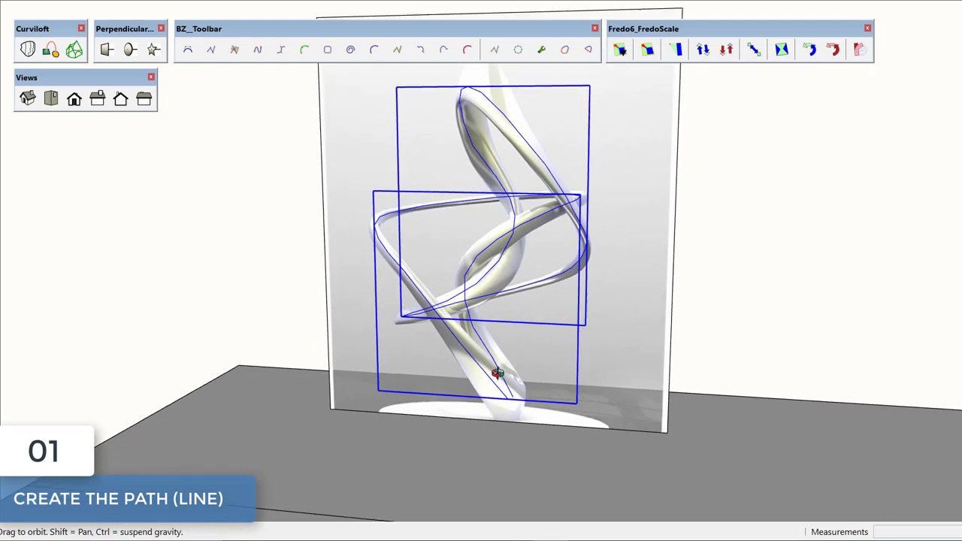
{"action": "key", "text": "m"}
{"action": "left_click", "coordinate": [512, 398]}
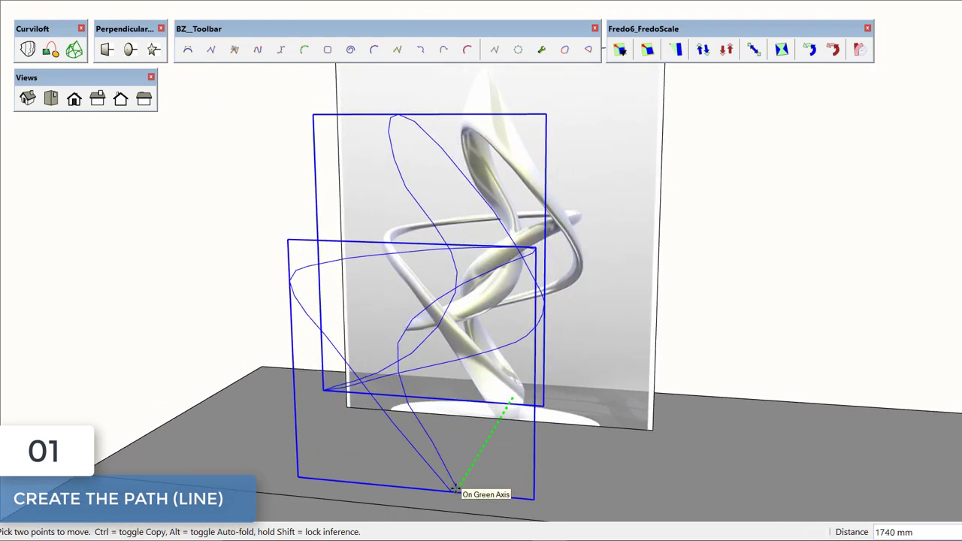
{"action": "mouse_move", "coordinate": [457, 490]}
{"action": "middle_mouse_down"}
{"action": "mouse_move", "coordinate": [326, 361]}
{"action": "mouse_move", "coordinate": [433, 262]}
{"action": "middle_mouse_up"}
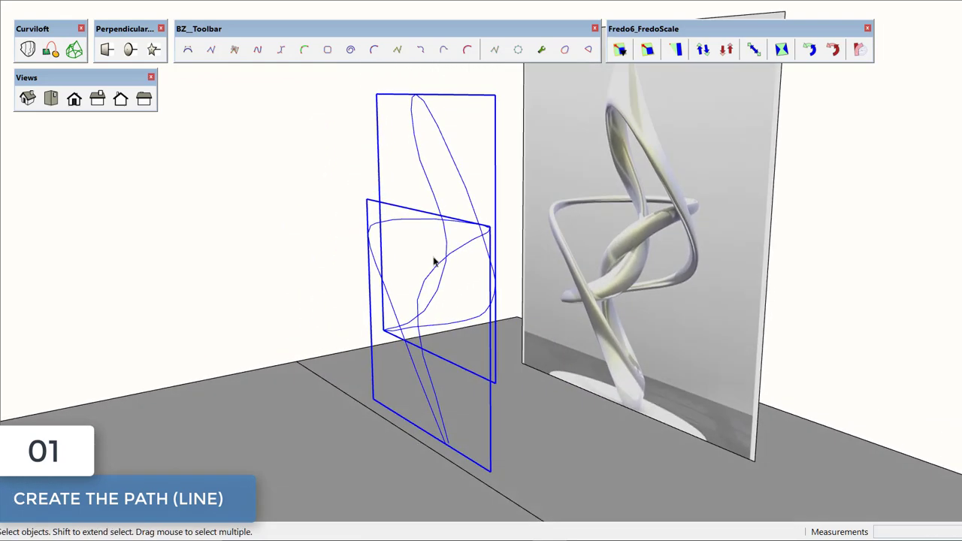
Explode the left path group.
{"action": "left_click", "coordinate": [433, 262]}
{"action": "right_click", "coordinate": [403, 221]}
{"action": "left_click", "coordinate": [432, 264]}
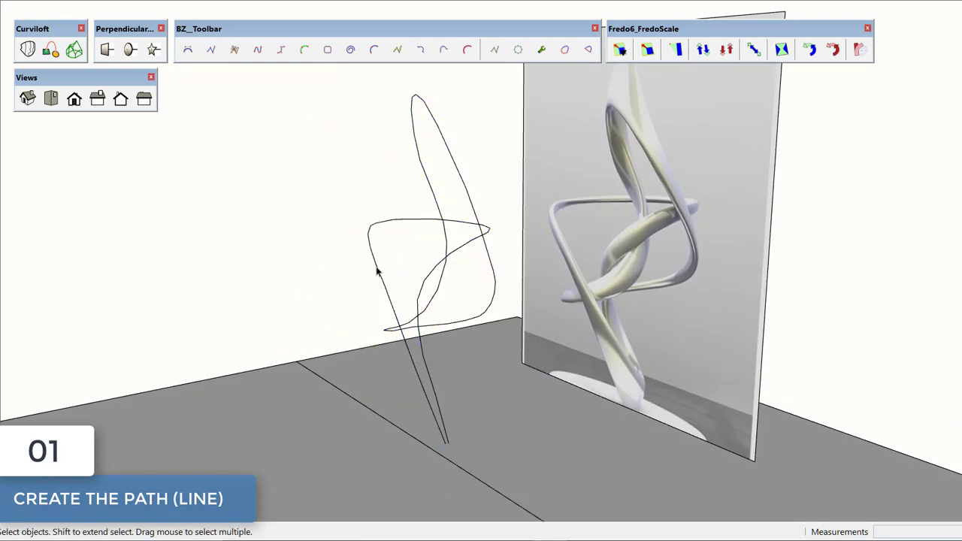
Move one segment and an upper vertex of the loop path sideways along the green axis.
{"action": "mouse_move", "coordinate": [382, 284]}
{"action": "middle_mouse_down"}
{"action": "mouse_move", "coordinate": [296, 281]}
{"action": "mouse_move", "coordinate": [425, 278]}
{"action": "middle_mouse_up"}
{"action": "key", "text": "m"}
{"action": "key", "text": "space"}
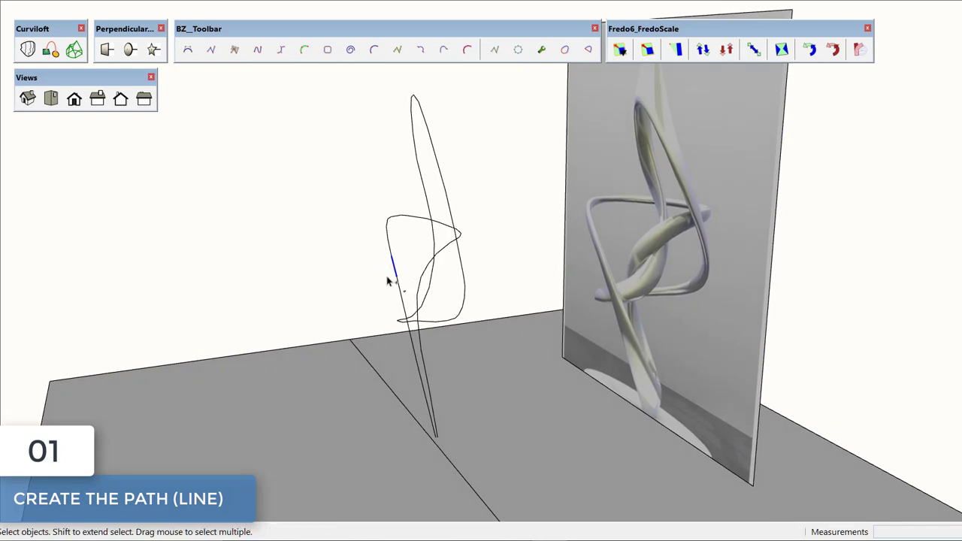
{"action": "key", "text": "m"}
{"action": "left_click", "coordinate": [393, 268]}
{"action": "left_click", "coordinate": [353, 279]}
{"action": "key", "text": "space"}
{"action": "middle_click_drag", "start_coordinate": [353, 280], "coordinate": [392, 249]}
{"action": "scroll", "coordinate": [392, 250], "scroll_direction": "up", "scroll_amount": 3}
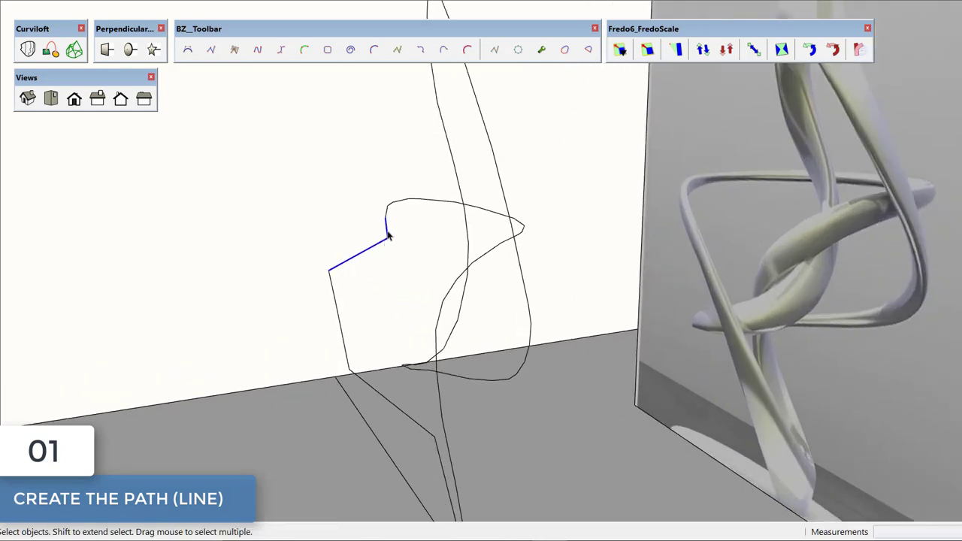
{"action": "key", "text": "m"}
{"action": "left_click", "coordinate": [388, 230]}
{"action": "left_click", "coordinate": [336, 222]}
{"action": "key", "text": "space"}
Push the curve's left vertex outward, checking its depth from a new angle.
{"action": "key", "text": "m"}
{"action": "left_click", "coordinate": [340, 239]}
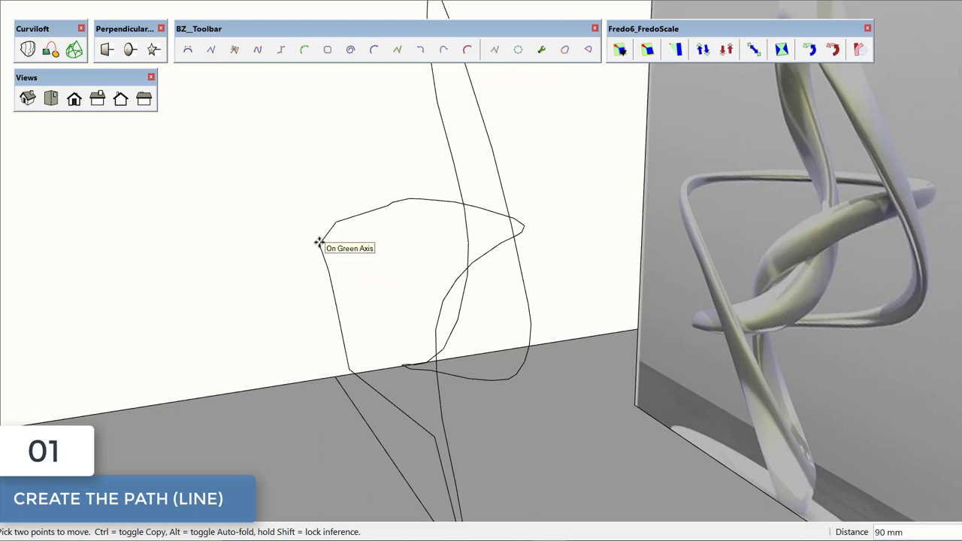
{"action": "left_click", "coordinate": [321, 243]}
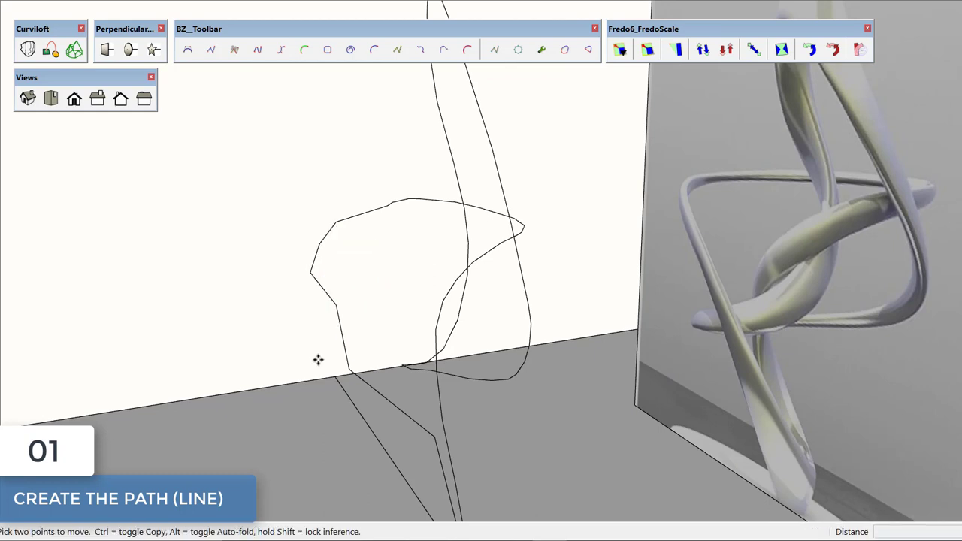
{"action": "middle_click_drag", "start_coordinate": [318, 360], "coordinate": [317, 360]}
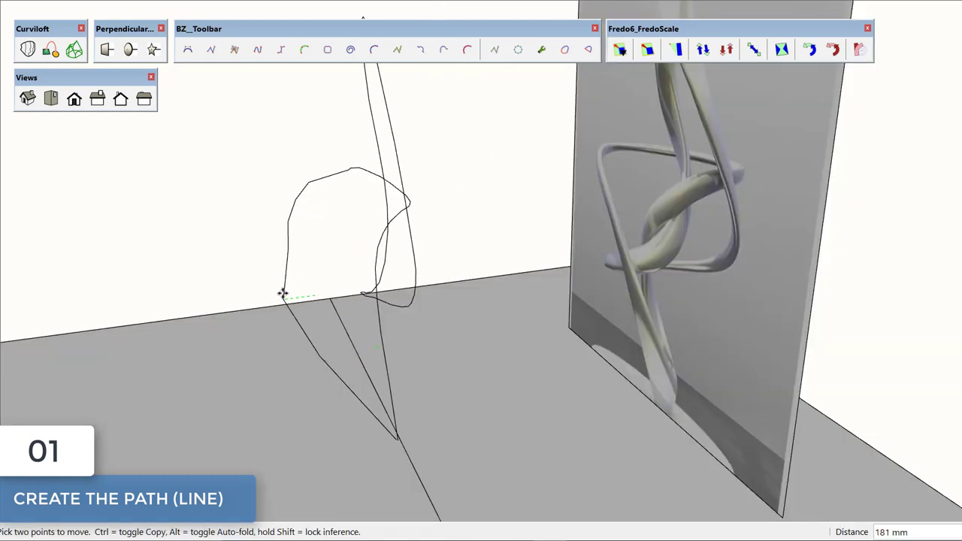
{"action": "left_click", "coordinate": [275, 251]}
{"action": "mouse_move", "coordinate": [275, 250]}
{"action": "middle_mouse_down"}
{"action": "mouse_move", "coordinate": [392, 300]}
{"action": "mouse_move", "coordinate": [371, 294]}
{"action": "mouse_move", "coordinate": [361, 223]}
{"action": "mouse_move", "coordinate": [343, 193]}
{"action": "middle_mouse_up"}
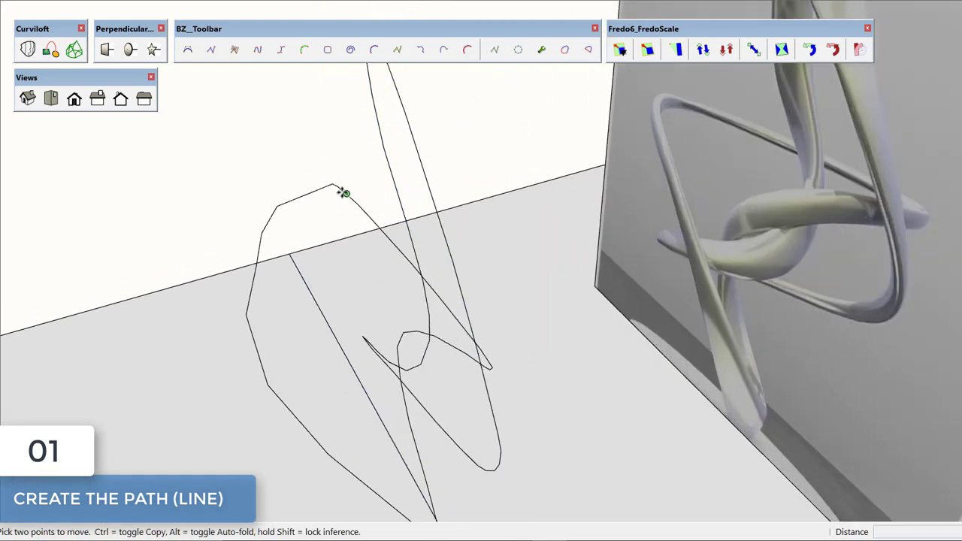
{"action": "scroll", "coordinate": [343, 193], "scroll_direction": "up", "scroll_amount": 1}
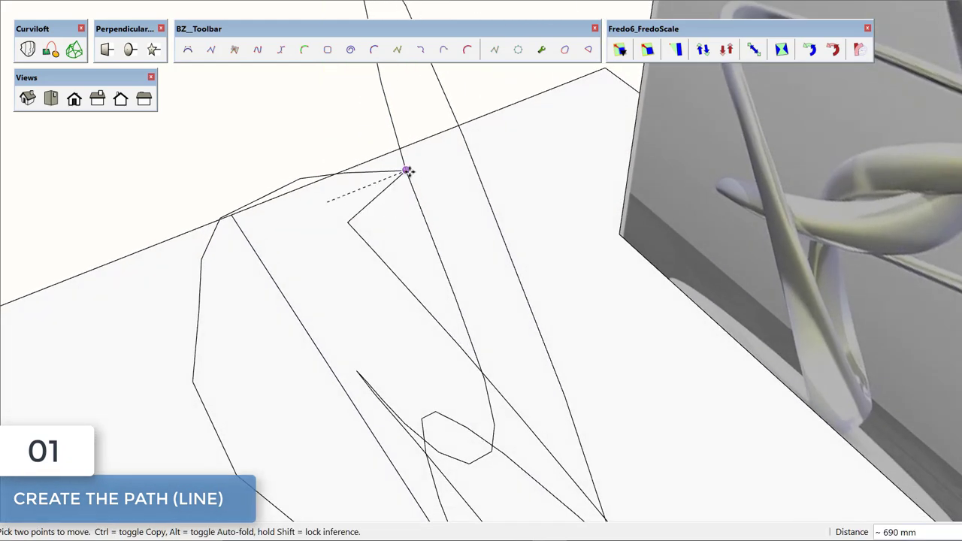
{"action": "mouse_move", "coordinate": [407, 167]}
{"action": "middle_mouse_down"}
{"action": "mouse_move", "coordinate": [387, 180]}
{"action": "mouse_move", "coordinate": [397, 225]}
{"action": "mouse_move", "coordinate": [360, 189]}
{"action": "mouse_move", "coordinate": [397, 225]}
{"action": "mouse_move", "coordinate": [393, 187]}
{"action": "middle_mouse_up"}
{"action": "left_click", "coordinate": [368, 199]}
{"action": "left_click", "coordinate": [432, 171]}
{"action": "key", "text": "space"}
Pull several more curve vertices forward and back along the green axis.
{"action": "key", "text": "m"}
{"action": "left_click", "coordinate": [388, 193]}
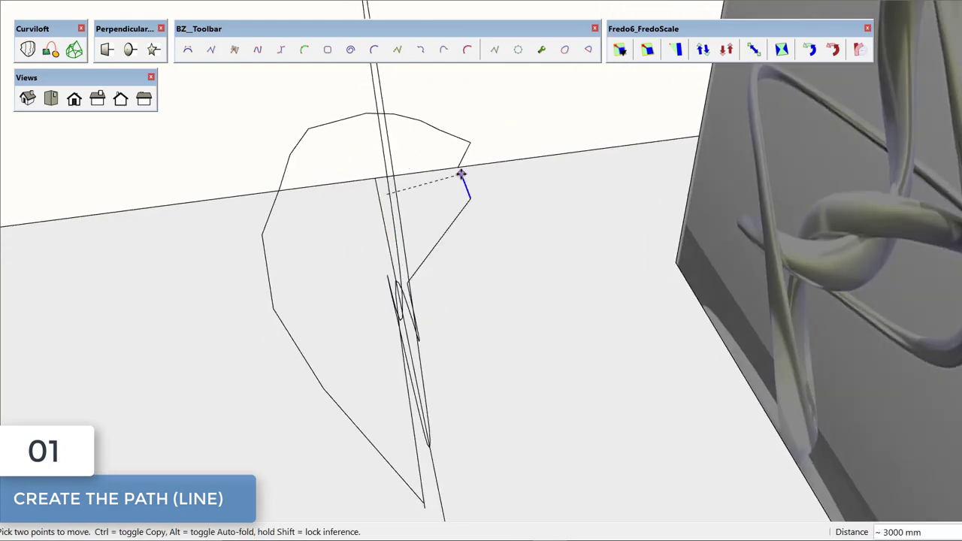
{"action": "left_click", "coordinate": [494, 174]}
{"action": "middle_click_drag", "start_coordinate": [495, 174], "coordinate": [543, 112]}
{"action": "key", "text": "space"}
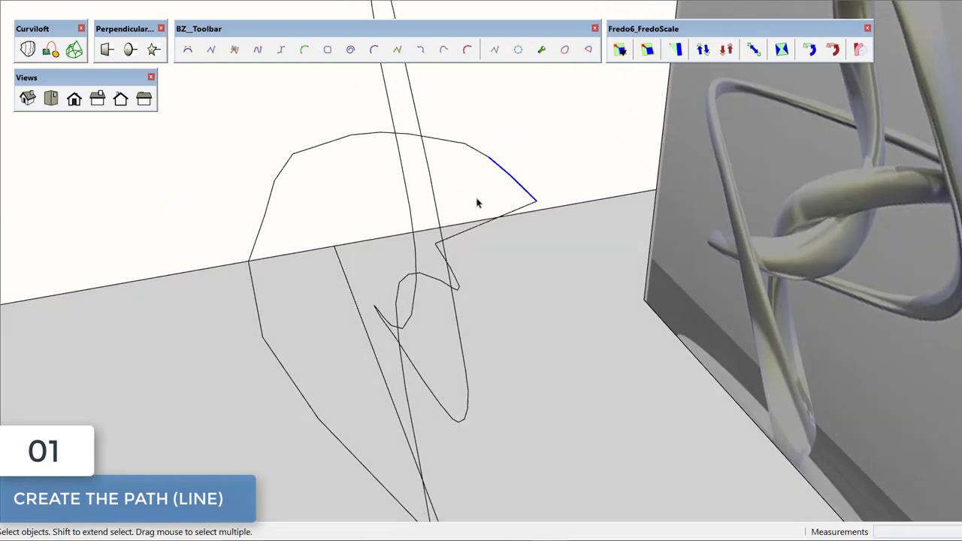
{"action": "middle_click_drag", "start_coordinate": [476, 202], "coordinate": [414, 236]}
{"action": "key", "text": "m"}
{"action": "left_click", "coordinate": [412, 236]}
{"action": "left_click", "coordinate": [593, 207]}
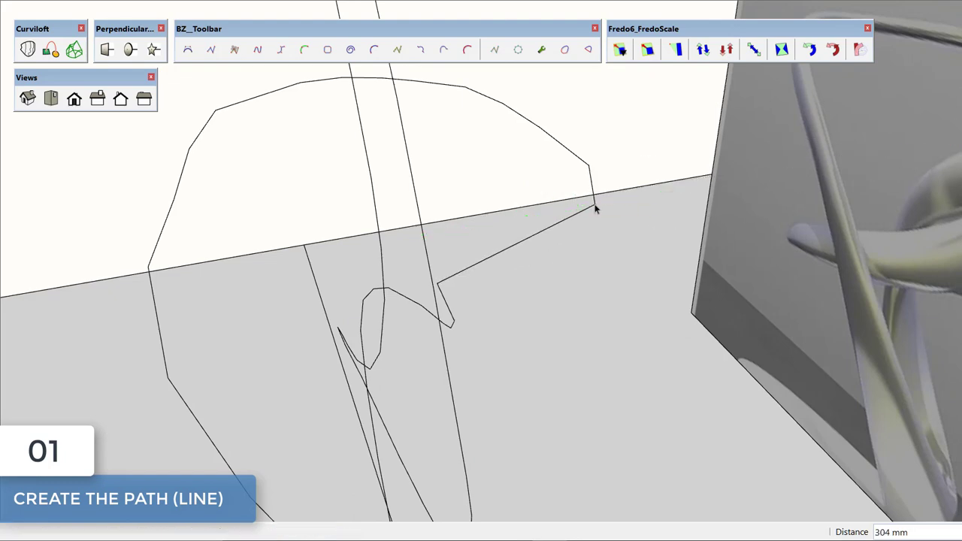
{"action": "mouse_move", "coordinate": [594, 208]}
{"action": "middle_mouse_down"}
{"action": "mouse_move", "coordinate": [423, 138]}
{"action": "mouse_move", "coordinate": [473, 267]}
{"action": "mouse_move", "coordinate": [533, 268]}
{"action": "middle_mouse_up"}
{"action": "key", "text": "space"}
{"action": "key", "text": "m"}
{"action": "left_click", "coordinate": [442, 271]}
{"action": "key", "text": "space"}
{"action": "key", "text": "m"}
{"action": "left_click", "coordinate": [524, 267]}
{"action": "left_click", "coordinate": [481, 289]}
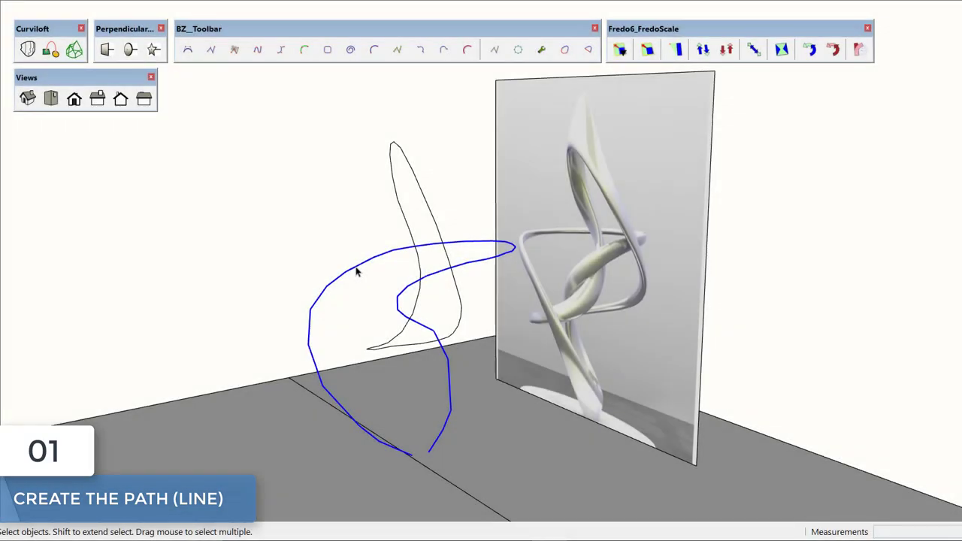
Deselect the first path and ungroup the second path group.
{"action": "right_click", "coordinate": [357, 272]}
{"action": "left_click", "coordinate": [382, 227]}
{"action": "left_click", "coordinate": [396, 217]}
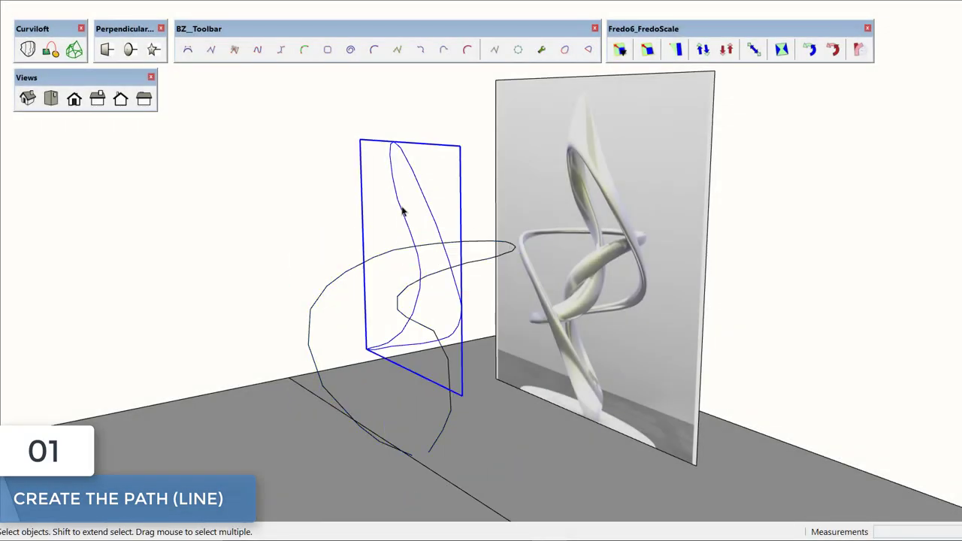
{"action": "right_click", "coordinate": [402, 213]}
{"action": "left_click", "coordinate": [437, 263]}
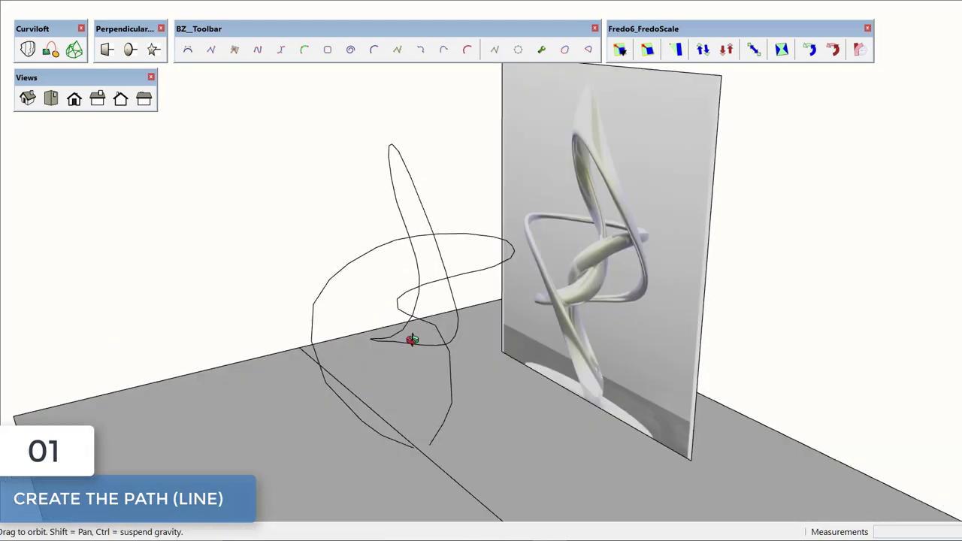
Pull the path's top end and a second vertex left, about 337 mm.
{"action": "middle_click_drag", "start_coordinate": [416, 306], "coordinate": [468, 319]}
{"action": "mouse_move", "coordinate": [411, 223]}
{"action": "middle_mouse_down"}
{"action": "mouse_move", "coordinate": [353, 201]}
{"action": "mouse_move", "coordinate": [365, 107]}
{"action": "middle_mouse_up"}
{"action": "key", "text": "m"}
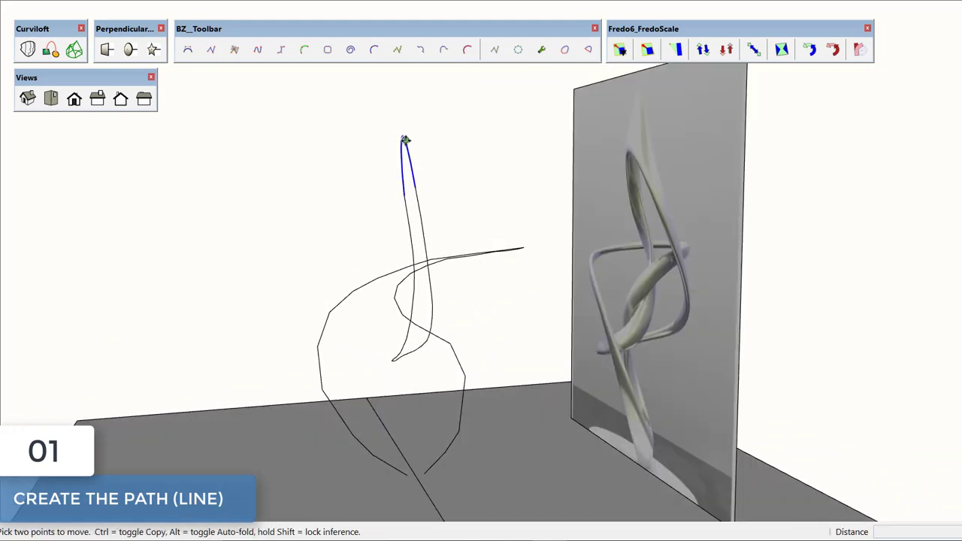
{"action": "left_click_drag", "start_coordinate": [403, 145], "coordinate": [349, 150]}
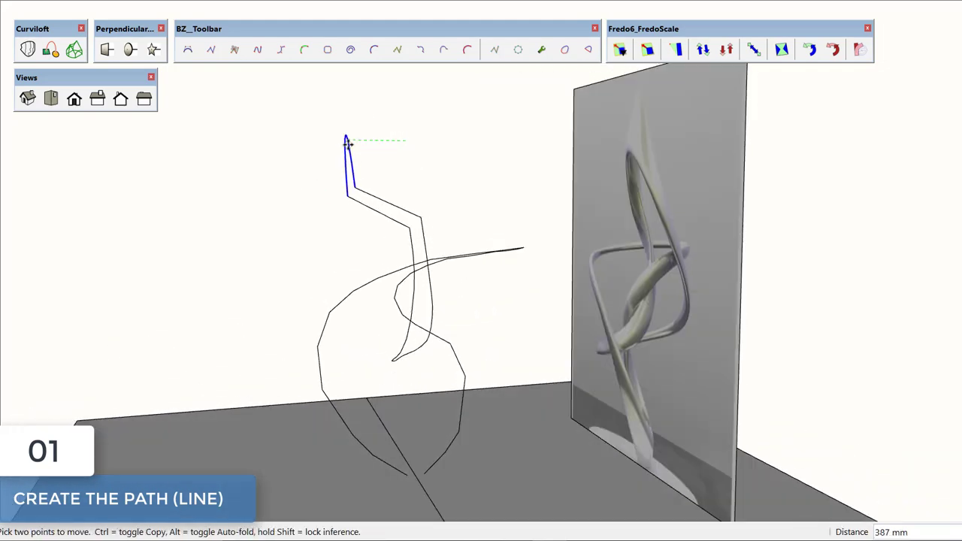
{"action": "left_click", "coordinate": [423, 214]}
{"action": "middle_click_drag", "start_coordinate": [368, 217], "coordinate": [375, 231]}
{"action": "left_click_drag", "start_coordinate": [410, 231], "coordinate": [360, 236]}
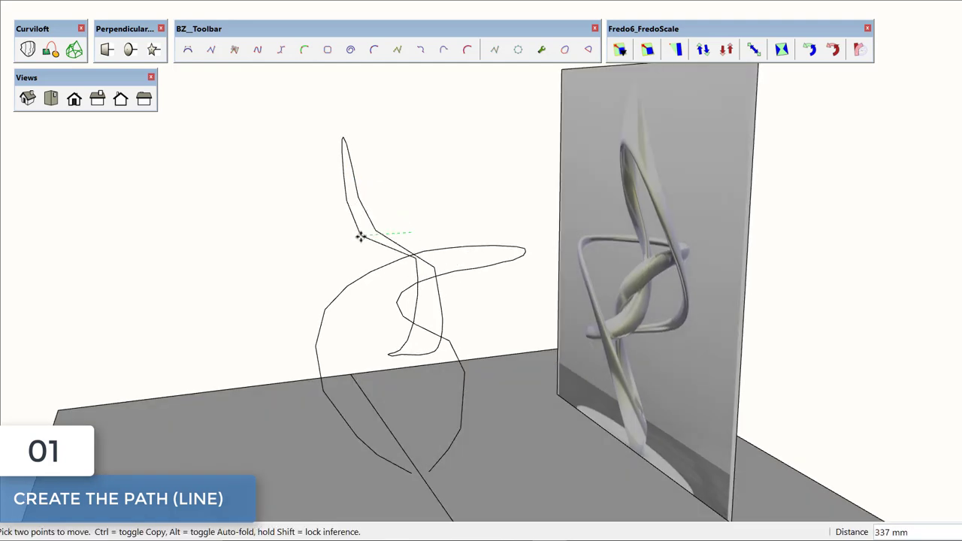
{"action": "left_click", "coordinate": [368, 237]}
{"action": "key", "text": "space"}
Shift the path's top segment slightly left and try repositioning a lower segment.
{"action": "scroll", "coordinate": [346, 133], "scroll_direction": "up", "scroll_amount": 2}
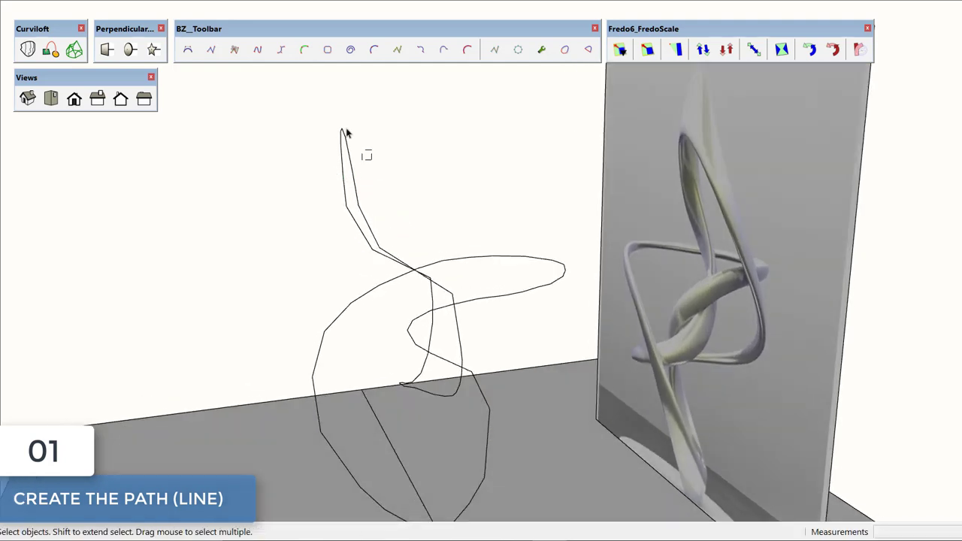
{"action": "key", "text": "m"}
{"action": "left_click", "coordinate": [368, 187]}
{"action": "left_click", "coordinate": [347, 178]}
{"action": "key", "text": "space"}
{"action": "left_click", "coordinate": [357, 218]}
{"action": "middle_click_drag", "start_coordinate": [357, 218], "coordinate": [349, 212]}
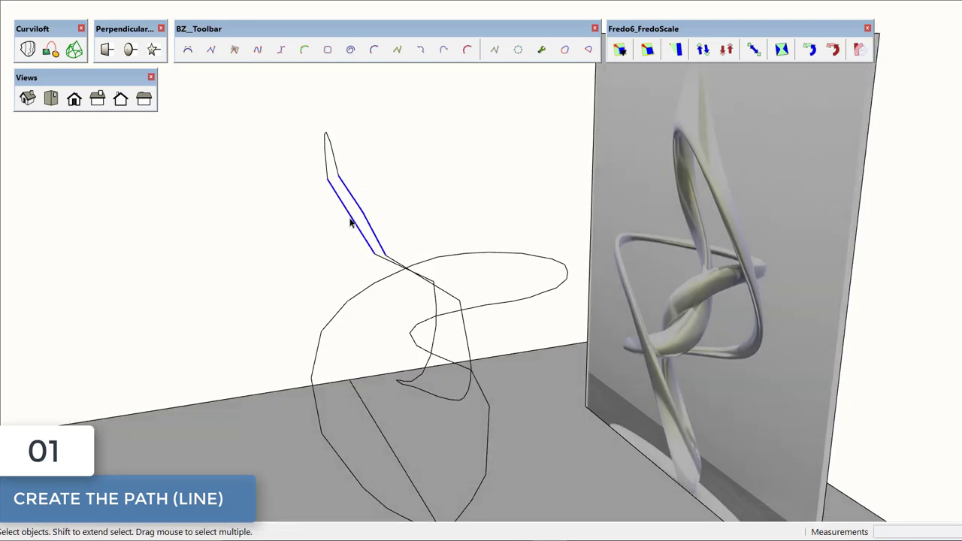
{"action": "key", "text": "m"}
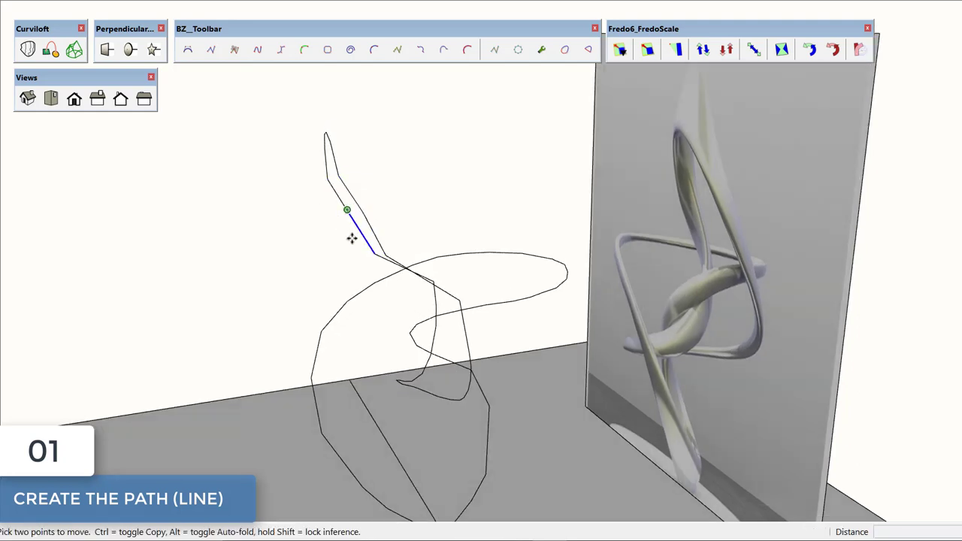
{"action": "key", "text": "space"}
{"action": "key", "text": "m"}
{"action": "left_click", "coordinate": [346, 209]}
{"action": "left_click", "coordinate": [333, 210]}
{"action": "key", "text": "space"}
{"action": "key", "text": "m"}
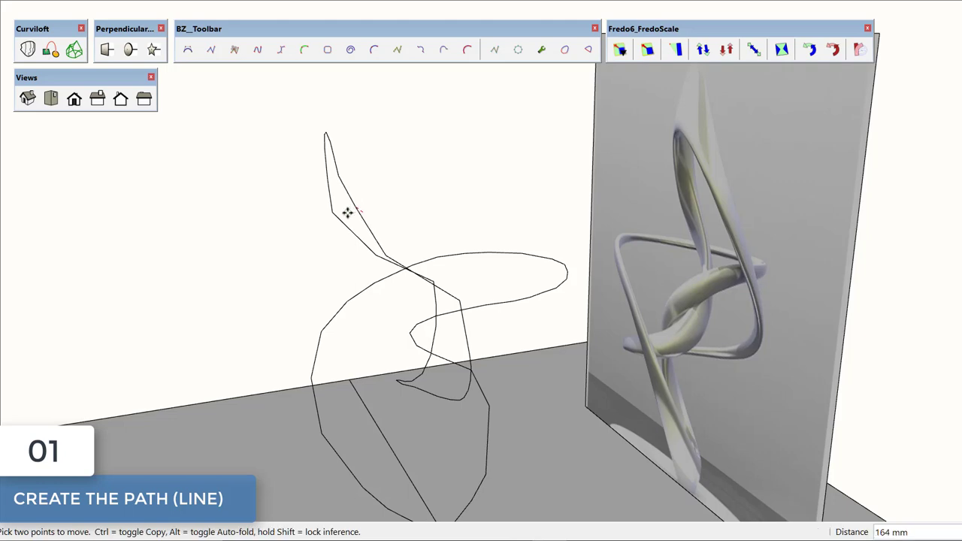
{"action": "middle_click_drag", "start_coordinate": [357, 211], "coordinate": [348, 213]}
{"action": "key", "text": "space"}
{"action": "scroll", "coordinate": [388, 279], "scroll_direction": "down", "scroll_amount": 3}
Drag the path's low vertices along the ground to meet the reference image's base.
{"action": "mouse_move", "coordinate": [389, 279]}
{"action": "middle_mouse_down"}
{"action": "mouse_move", "coordinate": [476, 263]}
{"action": "mouse_move", "coordinate": [397, 272]}
{"action": "mouse_move", "coordinate": [328, 218]}
{"action": "middle_mouse_up"}
{"action": "middle_click_drag", "start_coordinate": [429, 253], "coordinate": [528, 421]}
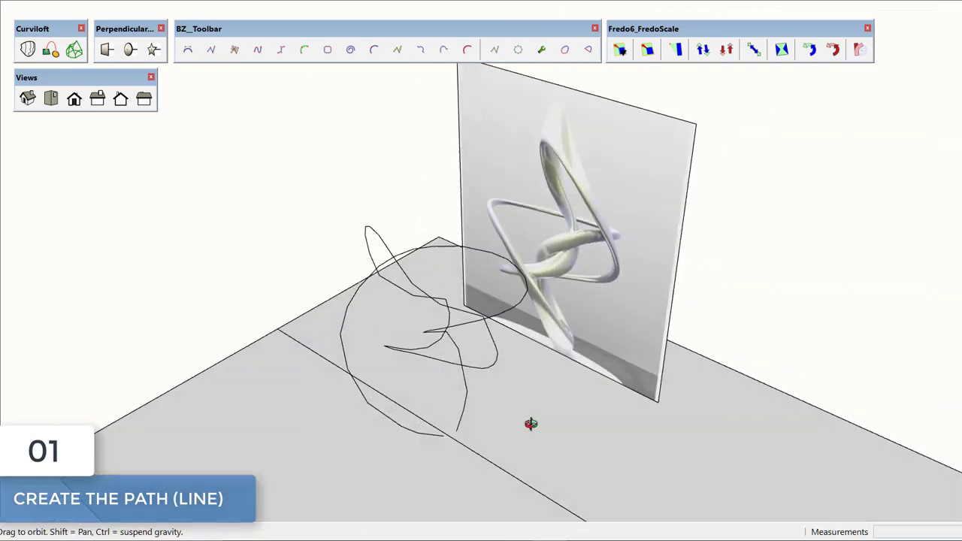
{"action": "scroll", "coordinate": [420, 358], "scroll_direction": "up", "scroll_amount": 3}
{"action": "mouse_move", "coordinate": [420, 358]}
{"action": "middle_mouse_down"}
{"action": "mouse_move", "coordinate": [196, 281]}
{"action": "mouse_move", "coordinate": [423, 339]}
{"action": "mouse_move", "coordinate": [417, 301]}
{"action": "middle_mouse_up"}
{"action": "key", "text": "m"}
{"action": "left_click", "coordinate": [413, 290]}
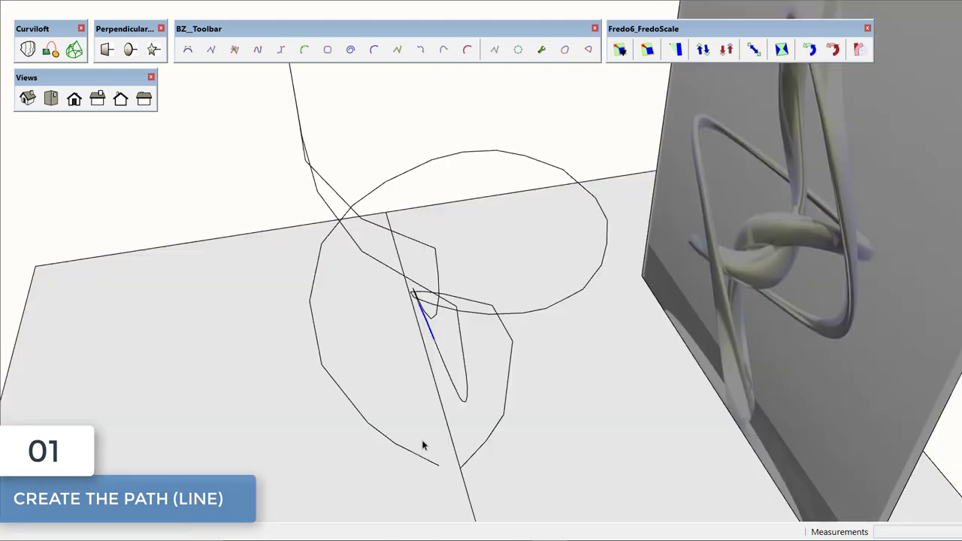
{"action": "mouse_move", "coordinate": [433, 339]}
{"action": "middle_mouse_down"}
{"action": "mouse_move", "coordinate": [468, 268]}
{"action": "mouse_move", "coordinate": [518, 341]}
{"action": "mouse_move", "coordinate": [428, 365]}
{"action": "mouse_move", "coordinate": [380, 334]}
{"action": "middle_mouse_up"}
{"action": "key", "text": "space"}
{"action": "key", "text": "m"}
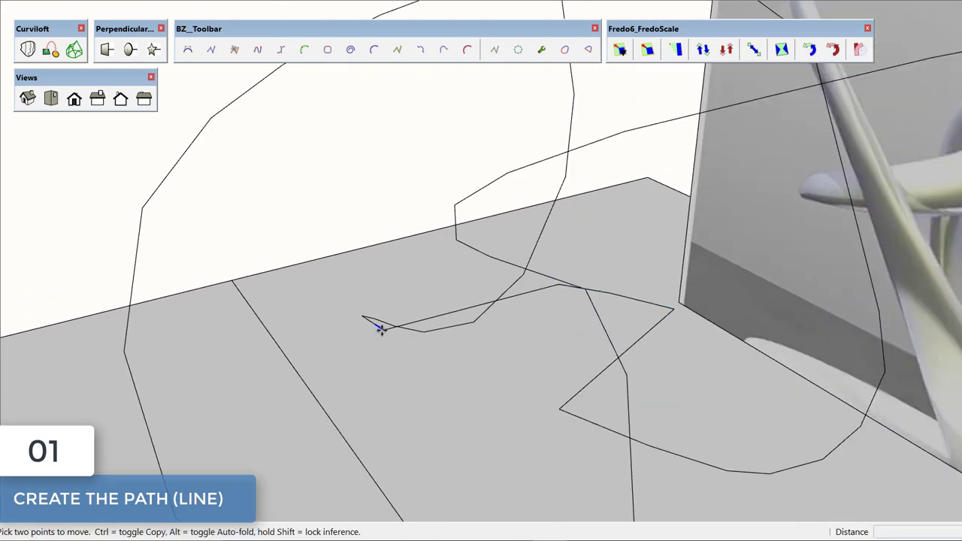
{"action": "left_click", "coordinate": [380, 330]}
{"action": "left_click", "coordinate": [529, 288]}
{"action": "key", "text": "space"}
{"action": "mouse_move", "coordinate": [529, 288]}
{"action": "middle_mouse_down"}
{"action": "mouse_move", "coordinate": [487, 264]}
{"action": "mouse_move", "coordinate": [506, 281]}
{"action": "middle_mouse_up"}
{"action": "key", "text": "m"}
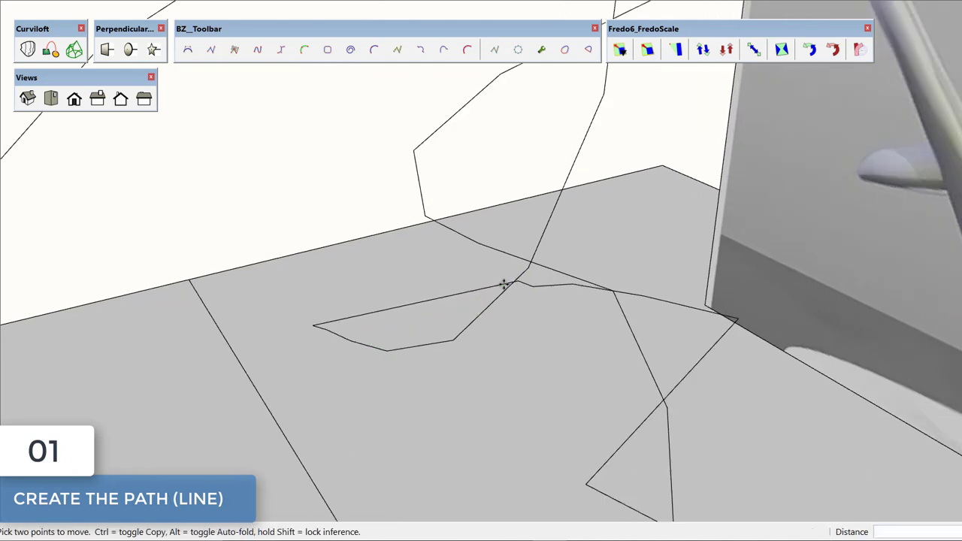
{"action": "left_click", "coordinate": [530, 286]}
{"action": "left_click", "coordinate": [563, 287]}
{"action": "key", "text": "space"}
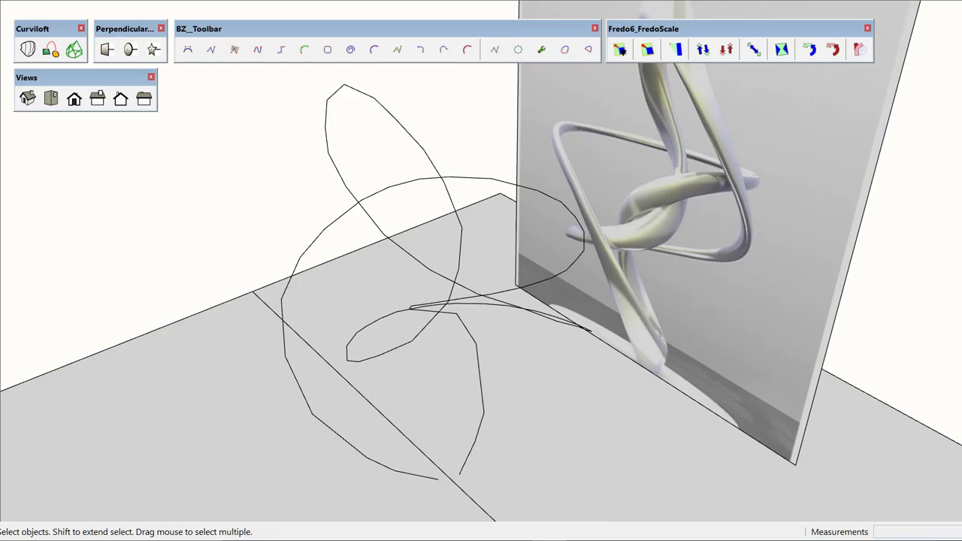
Group the looping path, then explode the grouped path back into loose lines.
{"action": "left_click", "coordinate": [426, 156]}
{"action": "right_click", "coordinate": [434, 281]}
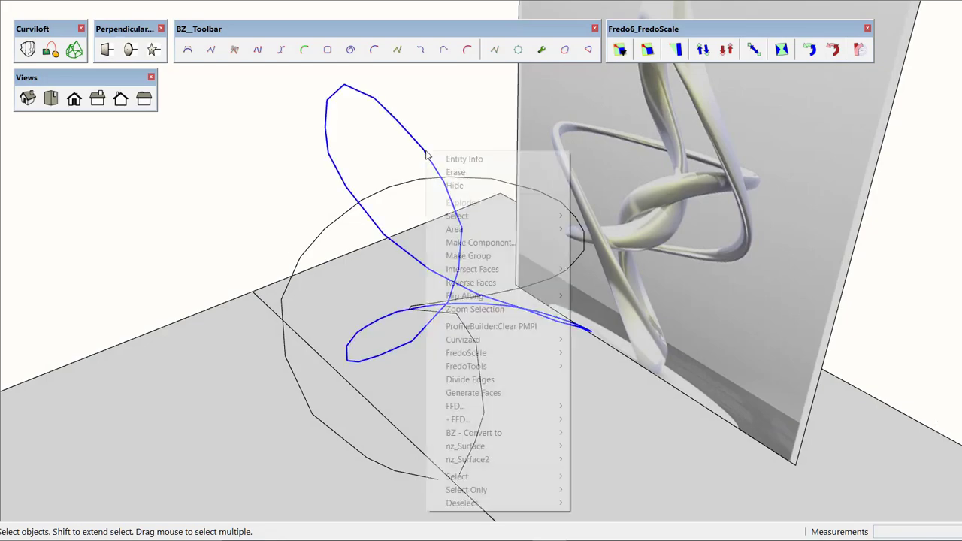
{"action": "left_click", "coordinate": [451, 251]}
{"action": "mouse_move", "coordinate": [450, 251]}
{"action": "middle_mouse_down"}
{"action": "mouse_move", "coordinate": [593, 158]}
{"action": "mouse_move", "coordinate": [600, 215]}
{"action": "mouse_move", "coordinate": [628, 238]}
{"action": "mouse_move", "coordinate": [286, 269]}
{"action": "mouse_move", "coordinate": [278, 285]}
{"action": "mouse_move", "coordinate": [234, 276]}
{"action": "middle_mouse_up"}
{"action": "scroll", "coordinate": [601, 214], "scroll_direction": "down", "scroll_amount": 3}
{"action": "middle_click_drag", "start_coordinate": [490, 265], "coordinate": [376, 275]}
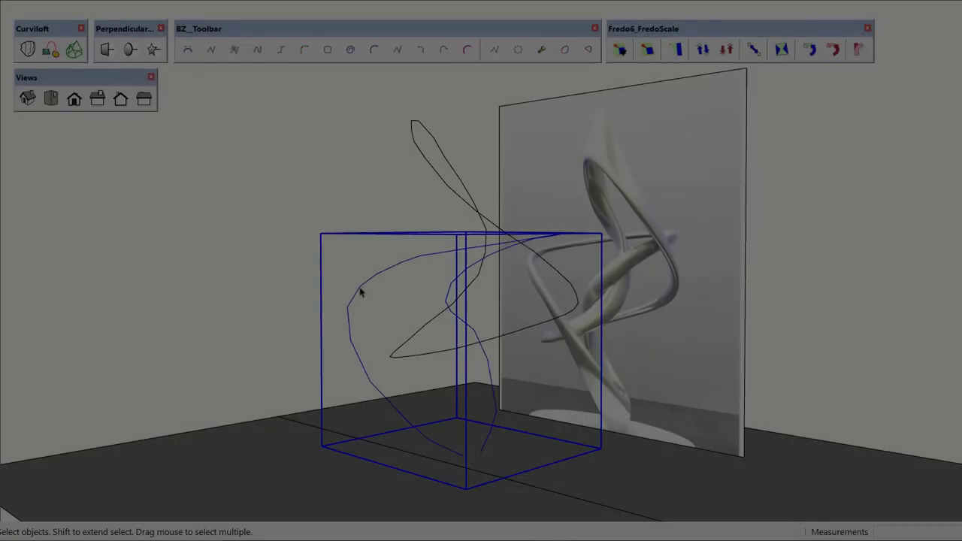
{"action": "right_click", "coordinate": [362, 263]}
{"action": "left_click", "coordinate": [391, 269]}
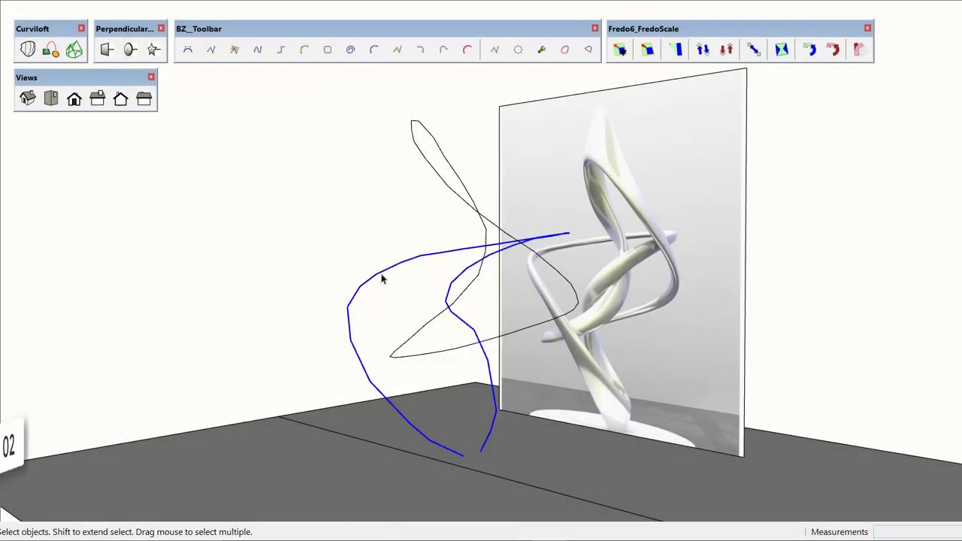
Convert the open path to a Uniform B-Spline with order 5 and precision 120s.
{"action": "left_click", "coordinate": [381, 277]}
{"action": "left_click", "coordinate": [381, 277]}
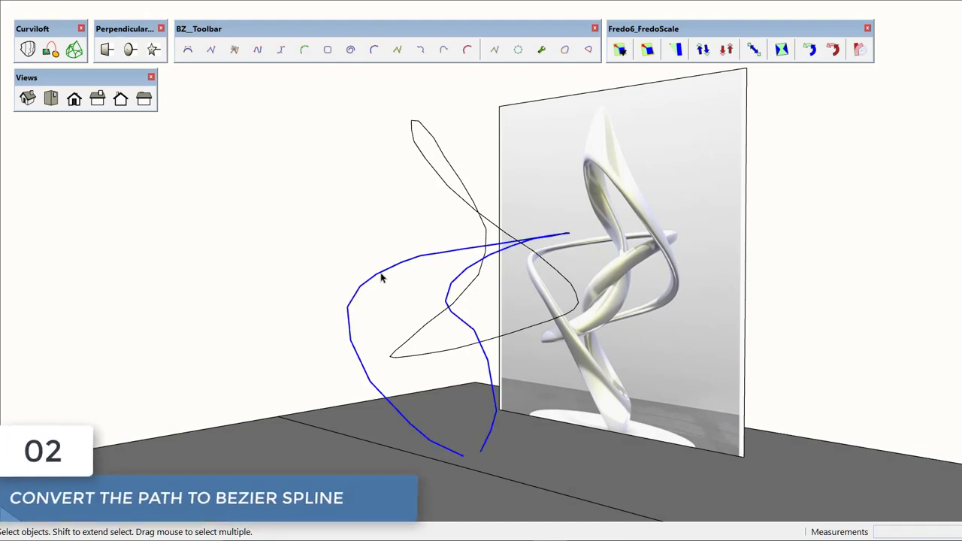
{"action": "right_click", "coordinate": [380, 273]}
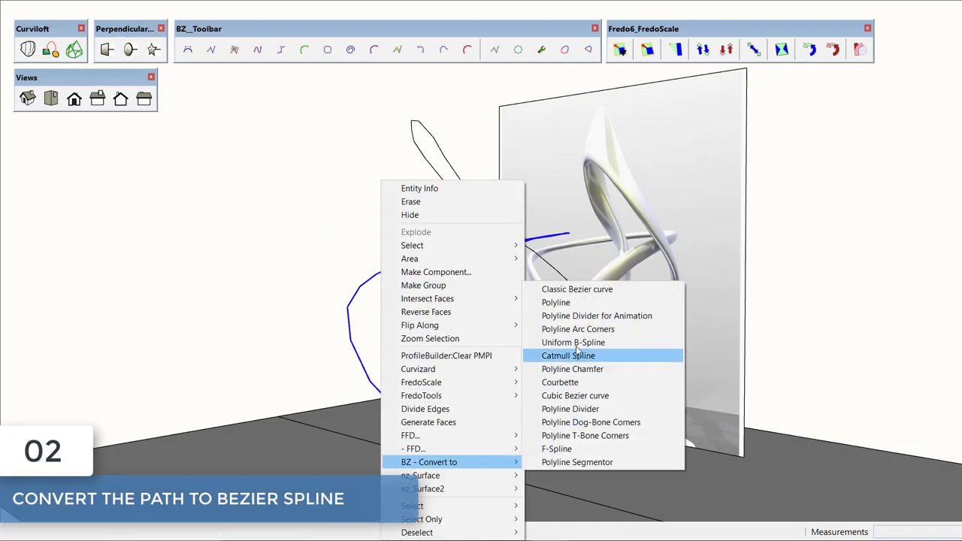
{"action": "left_click", "coordinate": [575, 344]}
{"action": "type", "text": "5"}
{"action": "left_click", "coordinate": [364, 273]}
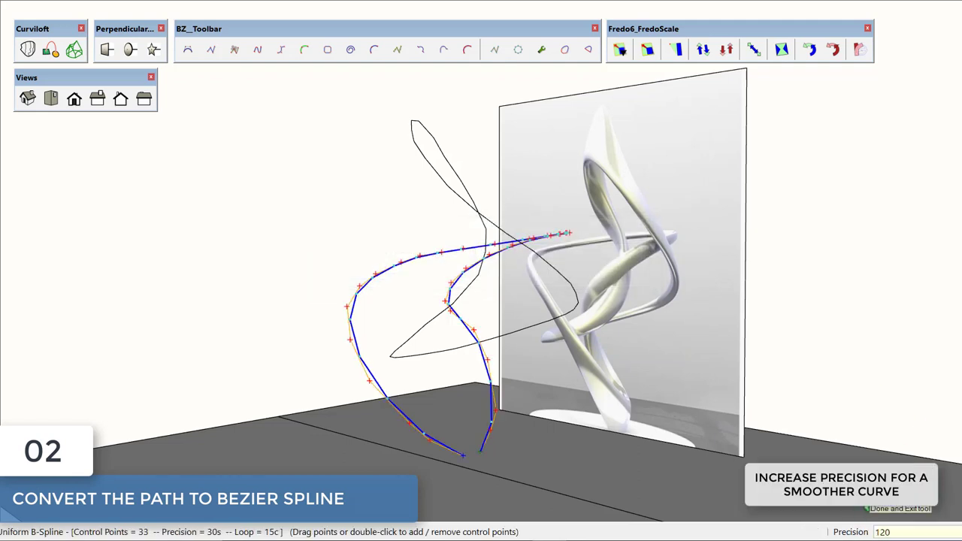
{"action": "type", "text": "s"}
{"action": "key", "text": "Return"}
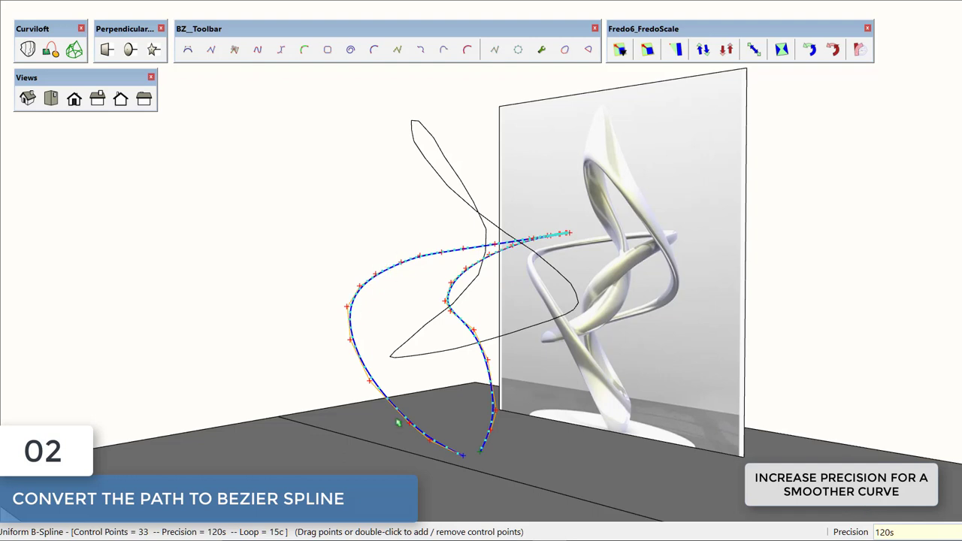
{"action": "key", "text": "Return"}
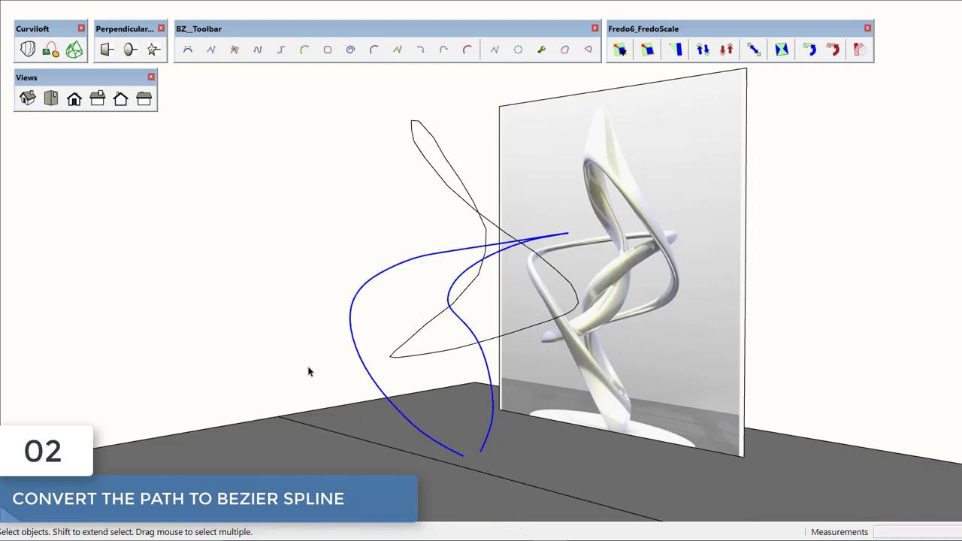
{"action": "left_click", "coordinate": [311, 369]}
Explode the loop path's group and convert it to a Uniform B-Spline at 120s precision.
{"action": "right_click", "coordinate": [481, 218]}
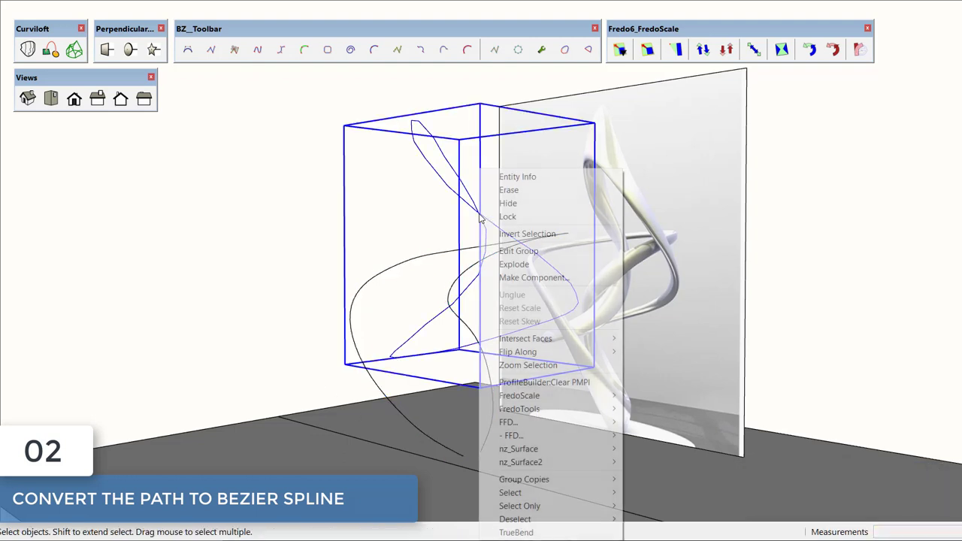
{"action": "left_click", "coordinate": [501, 264]}
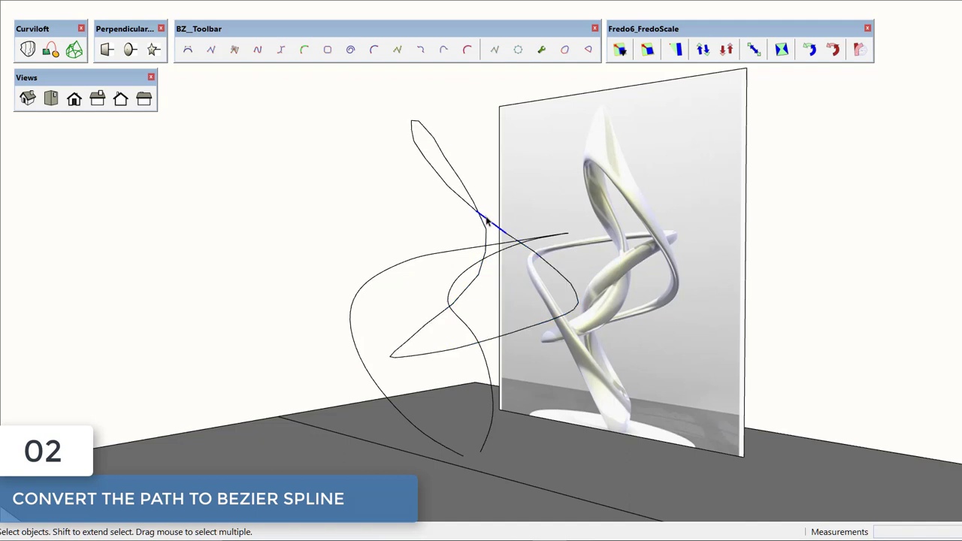
{"action": "right_click", "coordinate": [487, 220]}
{"action": "mouse_move", "coordinate": [534, 462]}
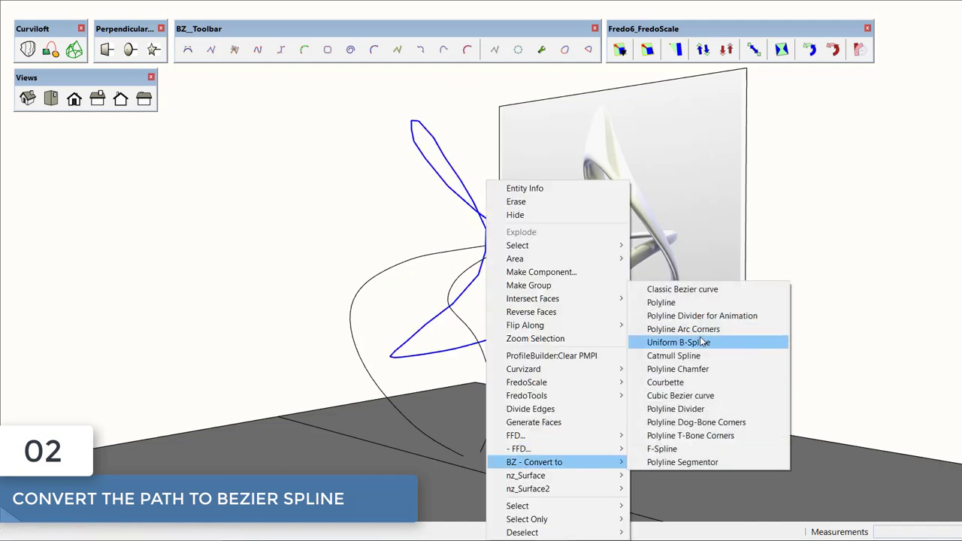
{"action": "left_click", "coordinate": [701, 342]}
{"action": "left_click", "coordinate": [373, 273]}
{"action": "type", "text": "120"}
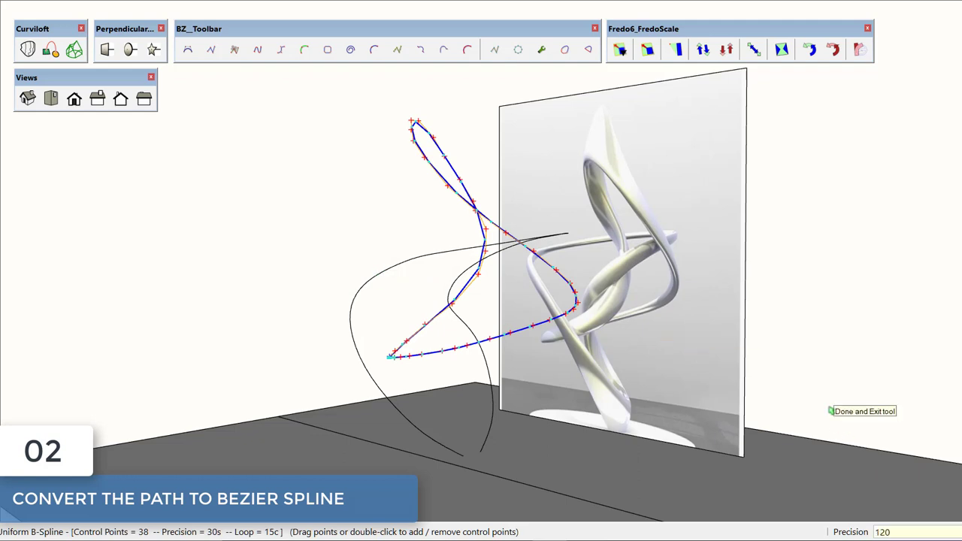
{"action": "key", "text": "Return"}
{"action": "left_click", "coordinate": [790, 366]}
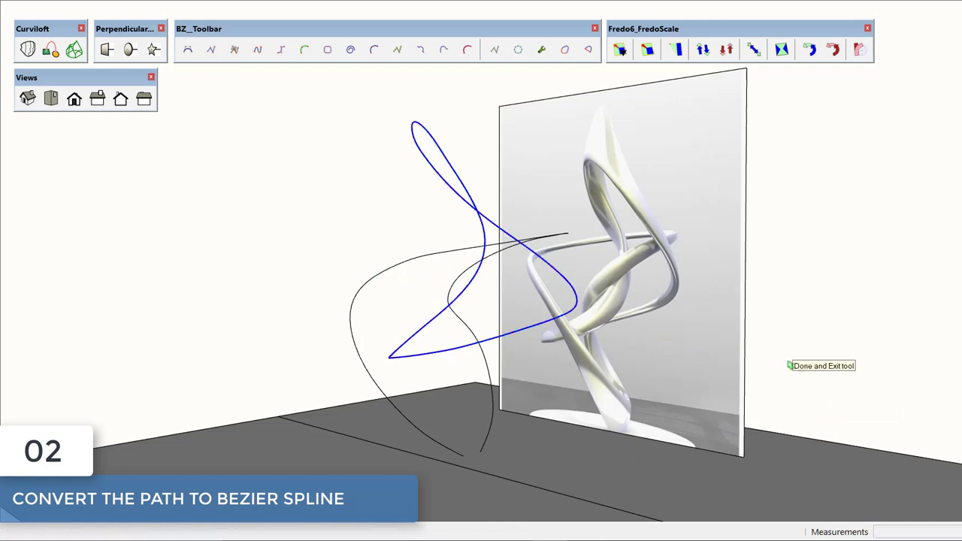
{"action": "mouse_move", "coordinate": [498, 305]}
{"action": "middle_mouse_down"}
{"action": "mouse_move", "coordinate": [796, 288]}
{"action": "mouse_move", "coordinate": [709, 292]}
{"action": "mouse_move", "coordinate": [589, 317]}
{"action": "mouse_move", "coordinate": [462, 489]}
{"action": "mouse_move", "coordinate": [463, 284]}
{"action": "mouse_move", "coordinate": [471, 301]}
{"action": "mouse_move", "coordinate": [610, 164]}
{"action": "middle_mouse_up"}
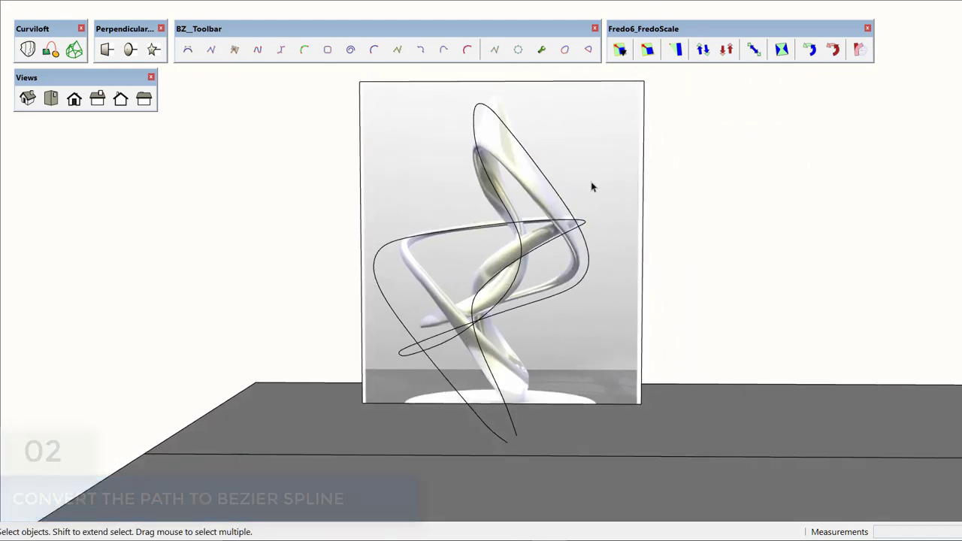
{"action": "mouse_move", "coordinate": [540, 190]}
{"action": "middle_mouse_down"}
{"action": "mouse_move", "coordinate": [550, 188]}
{"action": "mouse_move", "coordinate": [404, 197]}
{"action": "mouse_move", "coordinate": [350, 188]}
{"action": "middle_mouse_up"}
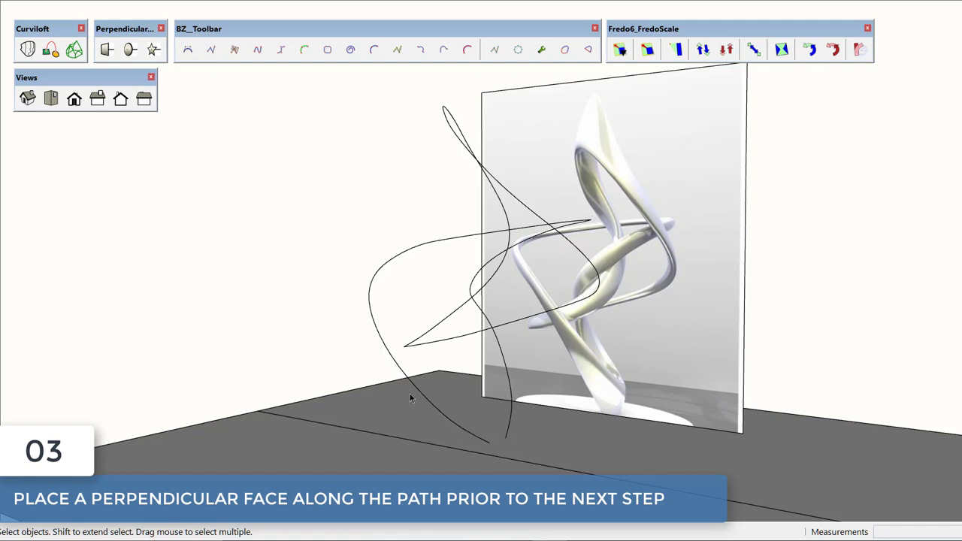
Place perpendicular squares at several points and curve ends along the spline paths.
{"action": "left_click", "coordinate": [108, 56]}
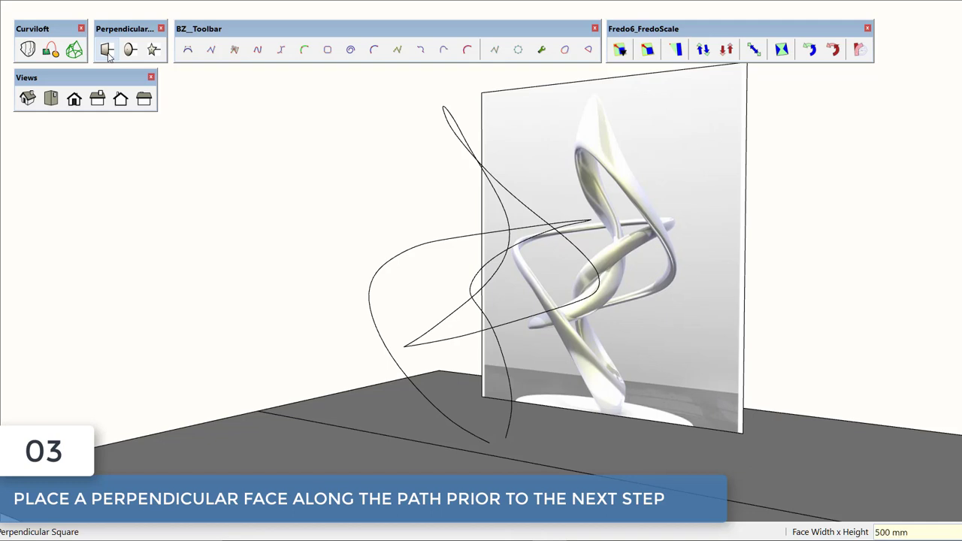
{"action": "left_click", "coordinate": [416, 388]}
{"action": "left_click", "coordinate": [378, 324]}
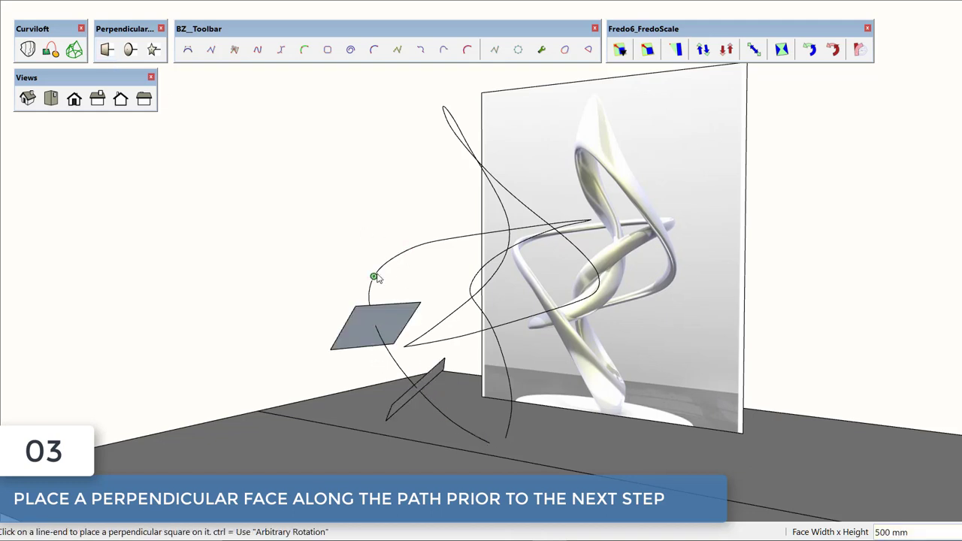
{"action": "left_click", "coordinate": [387, 262]}
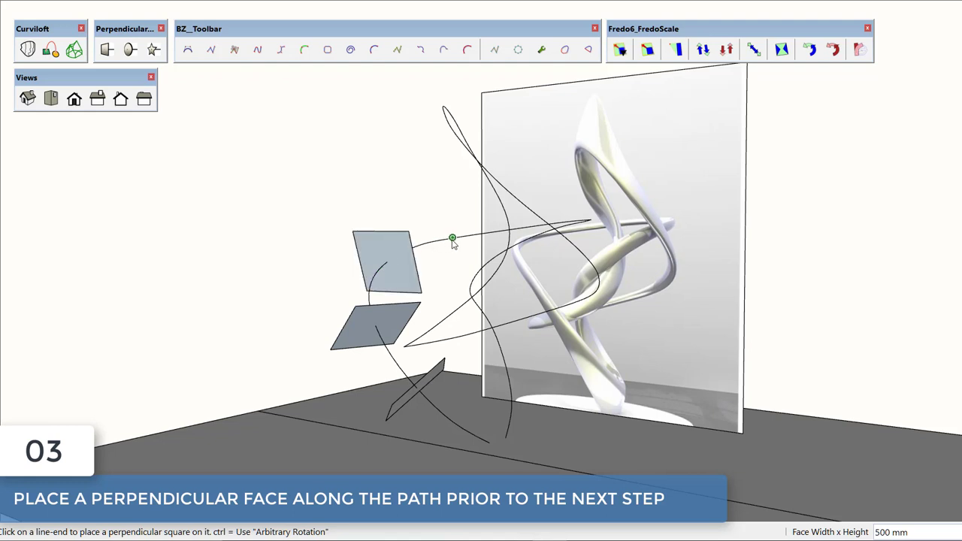
{"action": "left_click", "coordinate": [514, 230]}
{"action": "middle_click_drag", "start_coordinate": [514, 230], "coordinate": [579, 245]}
{"action": "left_click", "coordinate": [586, 221]}
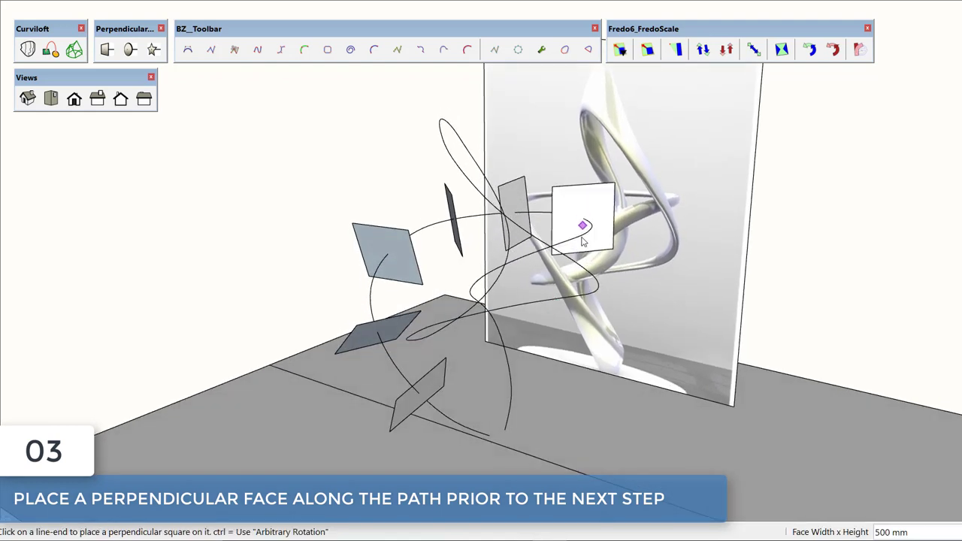
{"action": "left_click", "coordinate": [561, 245]}
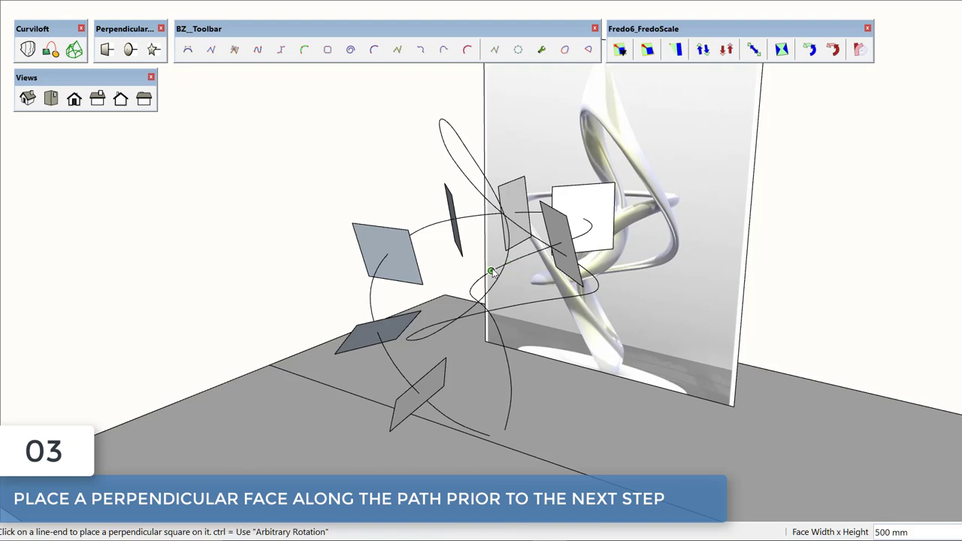
{"action": "left_click", "coordinate": [496, 269]}
{"action": "mouse_move", "coordinate": [496, 269]}
{"action": "middle_mouse_down"}
{"action": "mouse_move", "coordinate": [510, 364]}
{"action": "mouse_move", "coordinate": [476, 429]}
{"action": "middle_mouse_up"}
Draw a short guide line at the path's end and place a perpendicular square on it.
{"action": "key", "text": "space"}
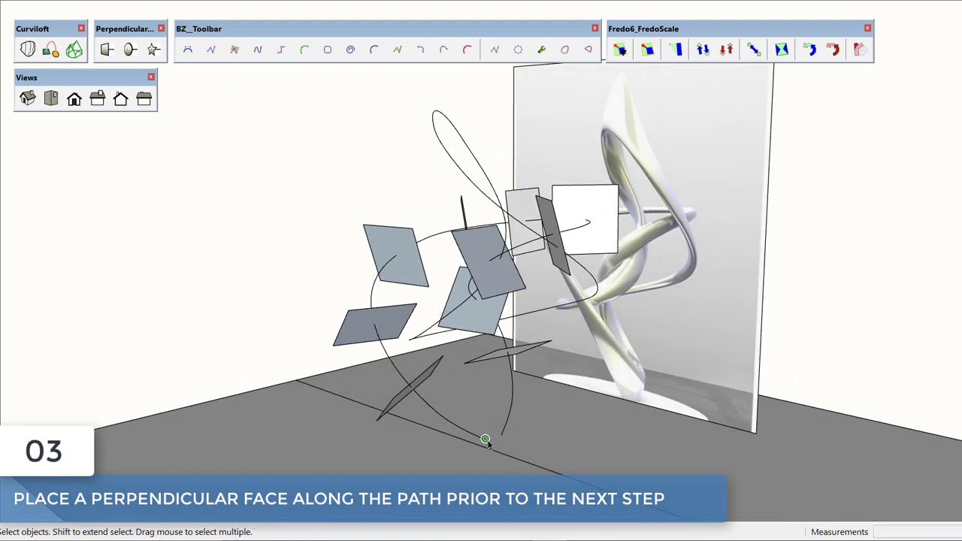
{"action": "scroll", "coordinate": [481, 434], "scroll_direction": "up", "scroll_amount": 3}
{"action": "key", "text": "l"}
{"action": "left_click", "coordinate": [483, 438]}
{"action": "left_click", "coordinate": [512, 431]}
{"action": "key", "text": "space"}
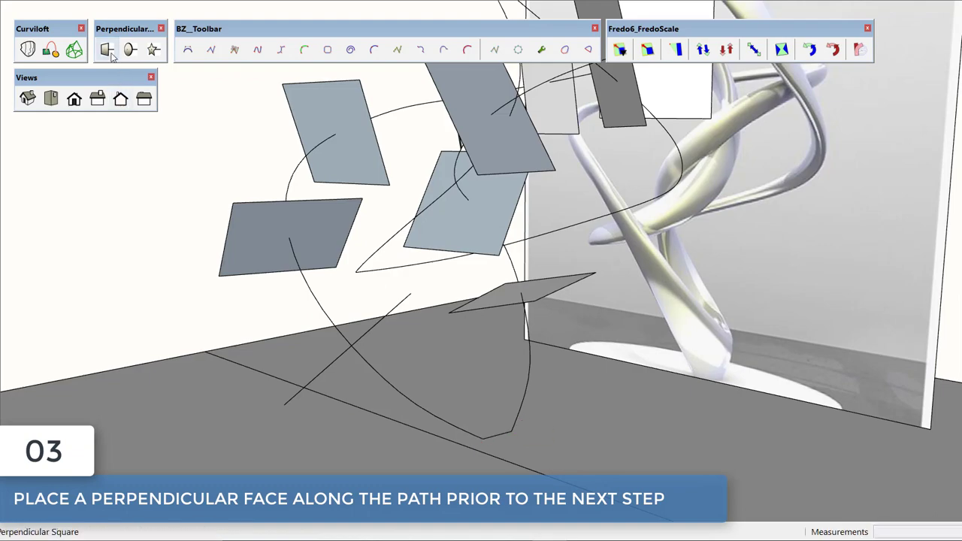
{"action": "left_click", "coordinate": [107, 50]}
{"action": "left_click", "coordinate": [497, 436]}
{"action": "mouse_move", "coordinate": [497, 435]}
{"action": "middle_mouse_down"}
{"action": "mouse_move", "coordinate": [403, 377]}
{"action": "mouse_move", "coordinate": [512, 353]}
{"action": "mouse_move", "coordinate": [521, 460]}
{"action": "middle_mouse_up"}
{"action": "key", "text": "space"}
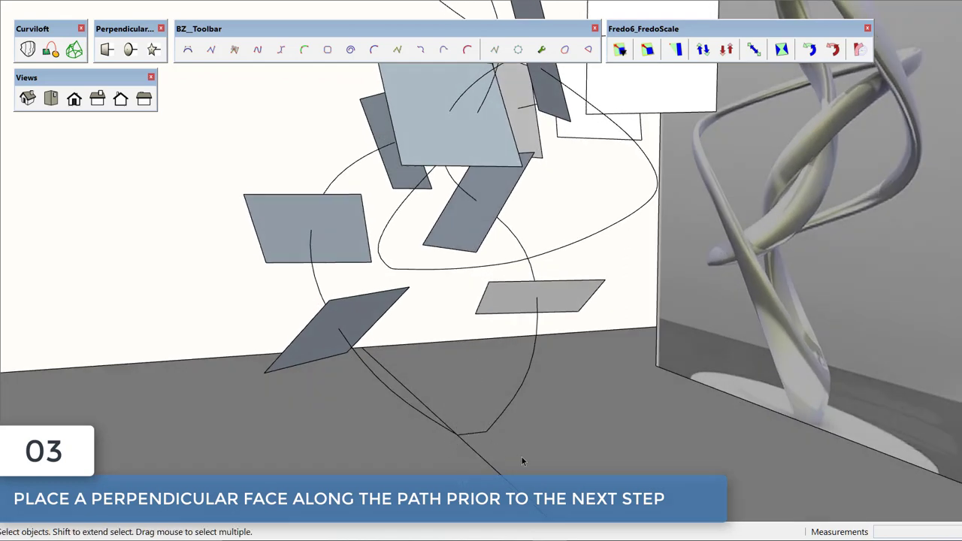
Add a perpendicular square on a short line at the lower curve end and move it to the path end.
{"action": "key", "text": "l"}
{"action": "left_click", "coordinate": [515, 454]}
{"action": "left_click", "coordinate": [586, 447]}
{"action": "key", "text": "space"}
{"action": "left_click", "coordinate": [107, 50]}
{"action": "left_click", "coordinate": [553, 450]}
{"action": "key", "text": "space"}
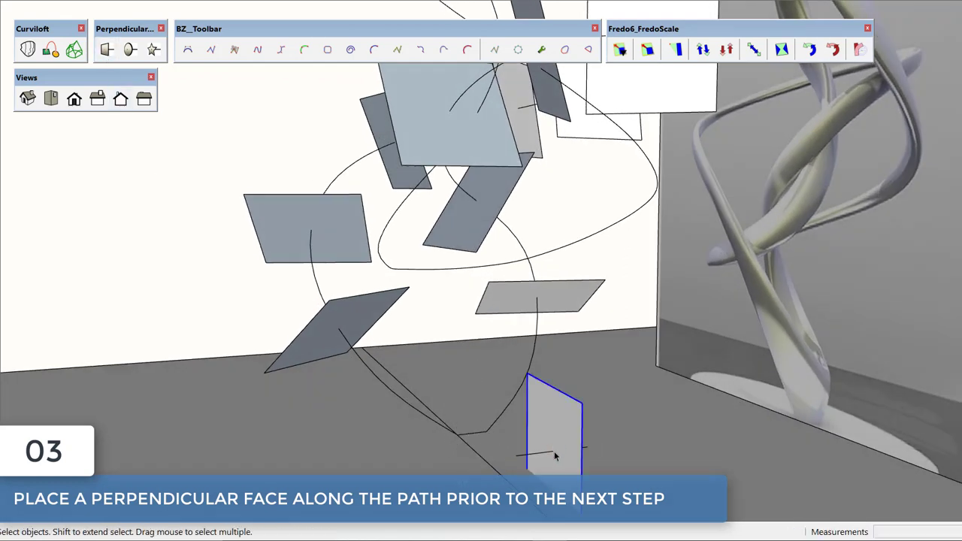
{"action": "key", "text": "m"}
{"action": "left_click", "coordinate": [553, 451]}
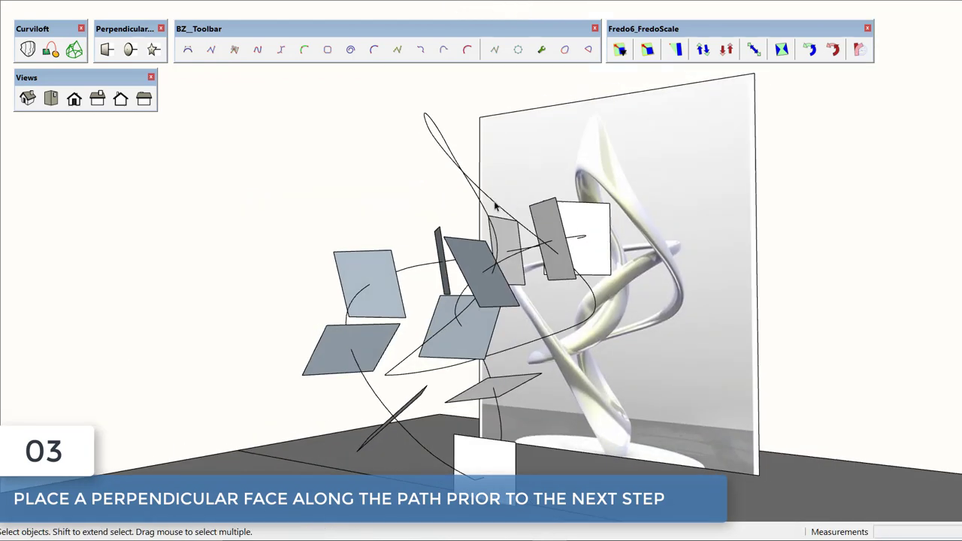
{"action": "left_click", "coordinate": [495, 205]}
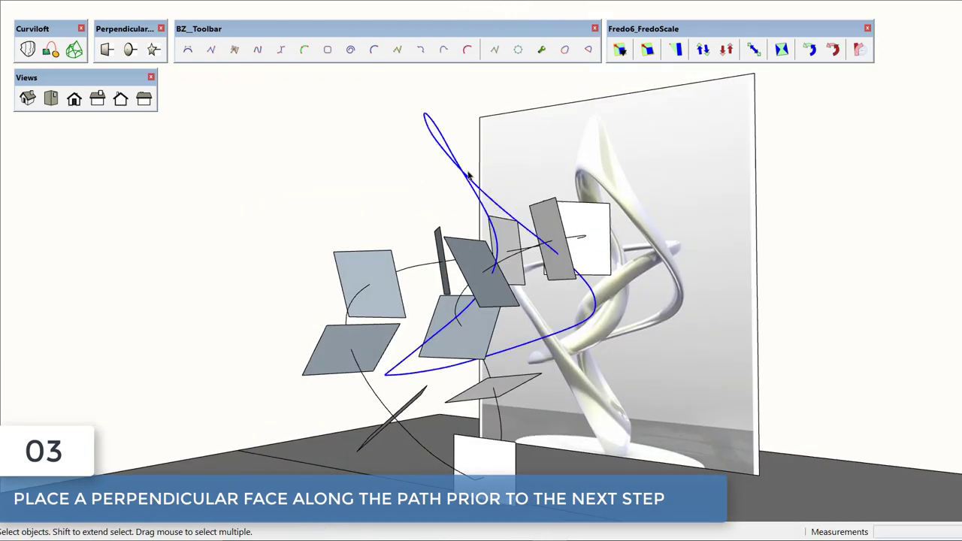
Hide the selected long looping curve and zoom in close to the lower end square.
{"action": "right_click", "coordinate": [470, 182]}
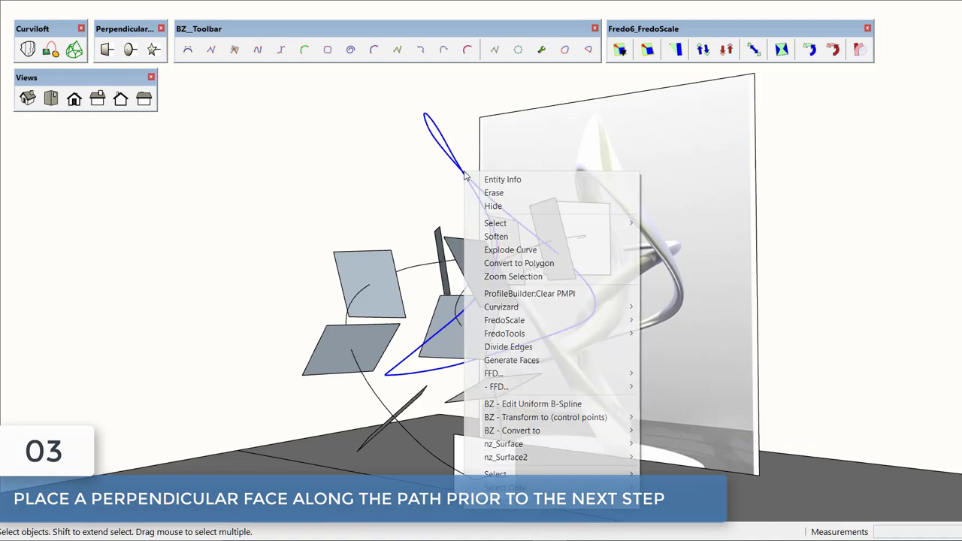
{"action": "left_click", "coordinate": [489, 204]}
{"action": "left_click", "coordinate": [446, 200]}
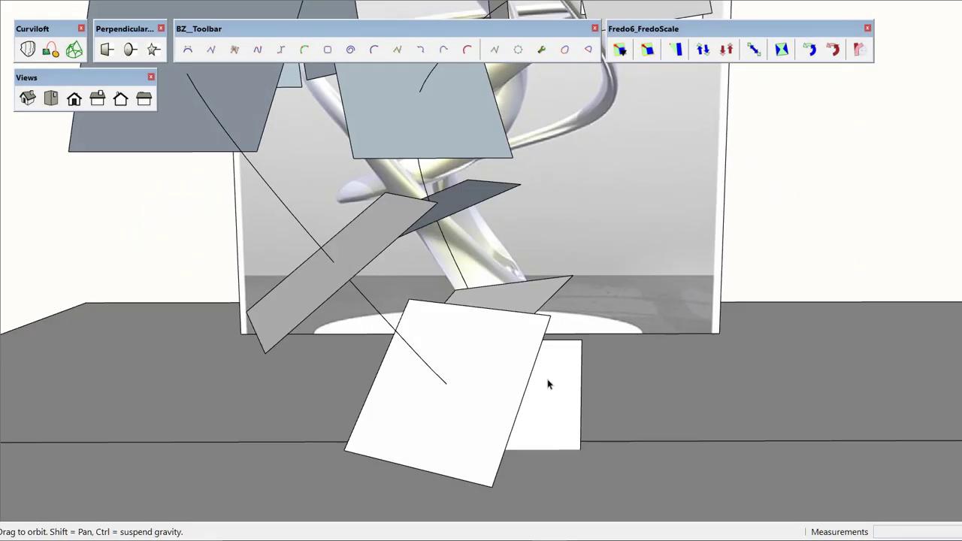
{"action": "mouse_move", "coordinate": [547, 384]}
{"action": "middle_mouse_down"}
{"action": "mouse_move", "coordinate": [468, 390]}
{"action": "mouse_move", "coordinate": [500, 393]}
{"action": "middle_mouse_up"}
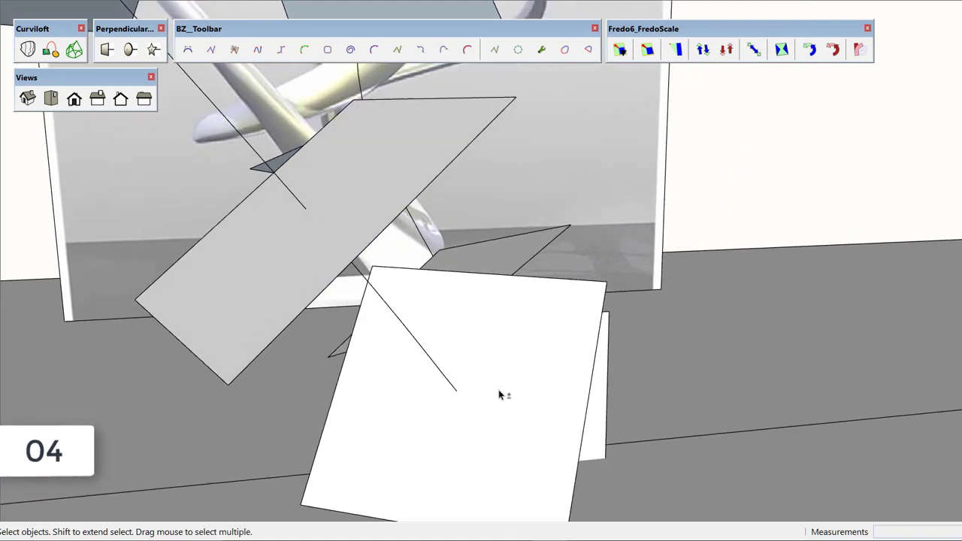
{"action": "key", "text": "c"}
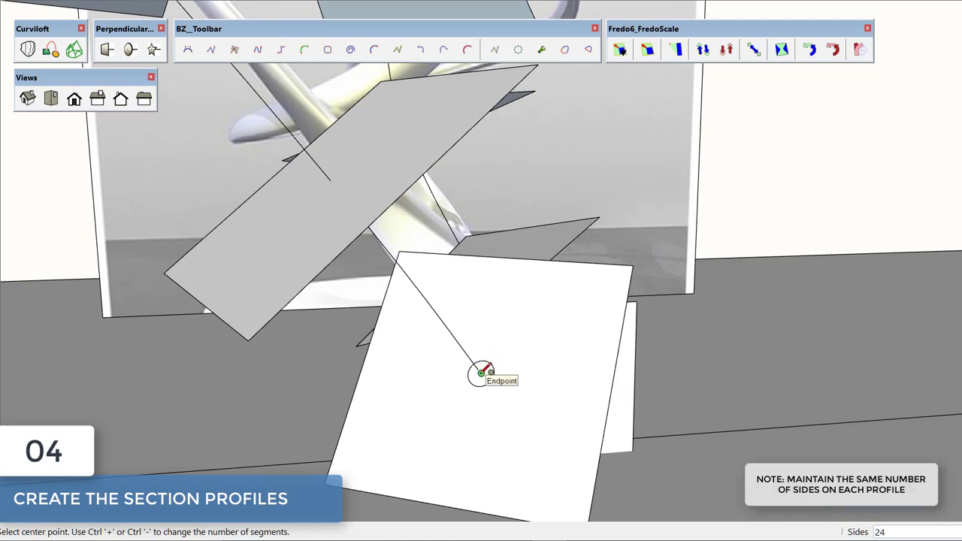
Draw a 24-sided circle centred on the line endpoint of the end square.
{"action": "left_click", "coordinate": [481, 373]}
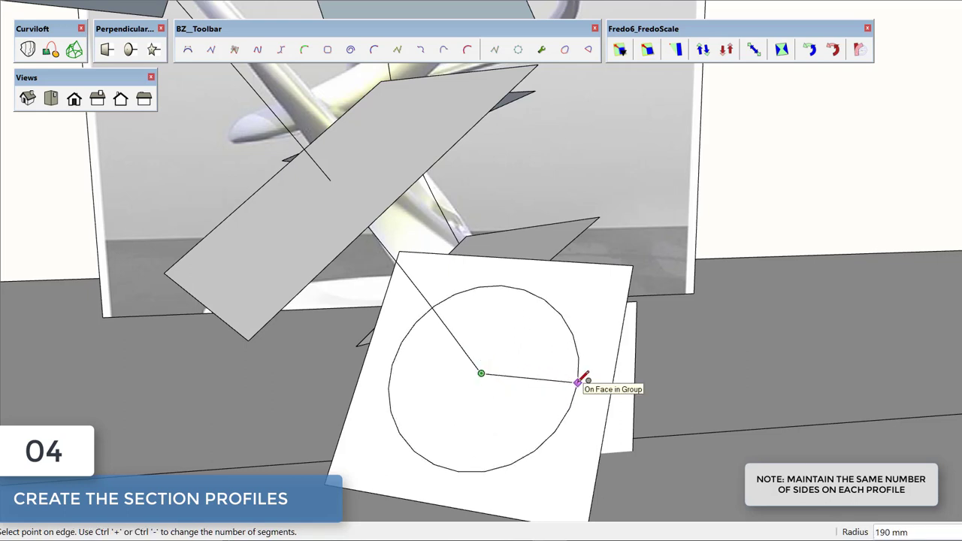
{"action": "left_click", "coordinate": [611, 388]}
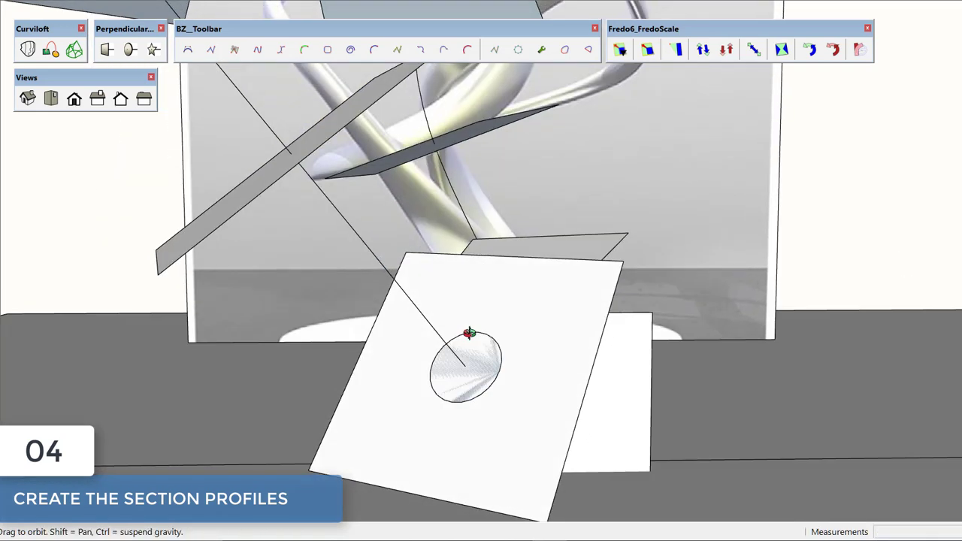
{"action": "middle_click_drag", "start_coordinate": [457, 332], "coordinate": [492, 363]}
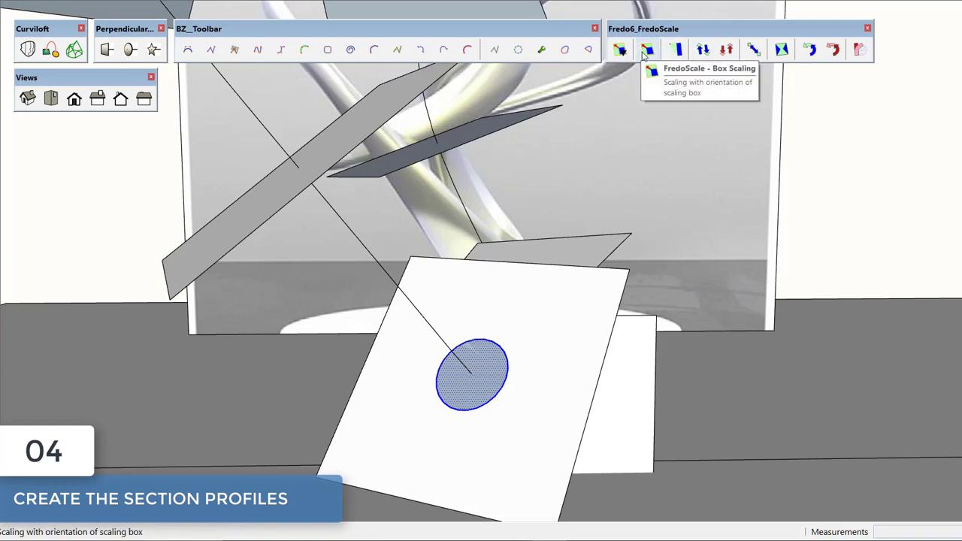
Stretch the circle lengthwise with FredoScale Box Scaling into an upright ellipse.
{"action": "left_click", "coordinate": [647, 49]}
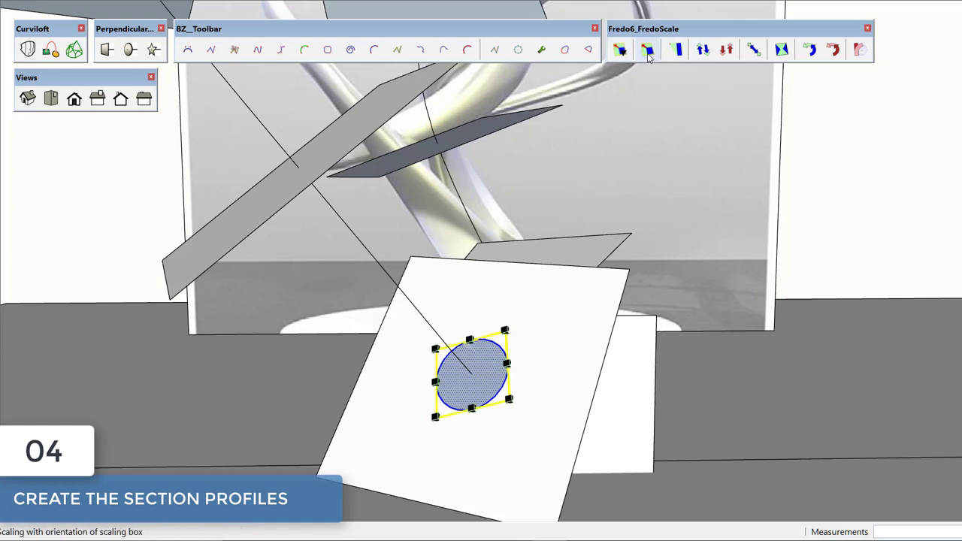
{"action": "left_click", "coordinate": [675, 49]}
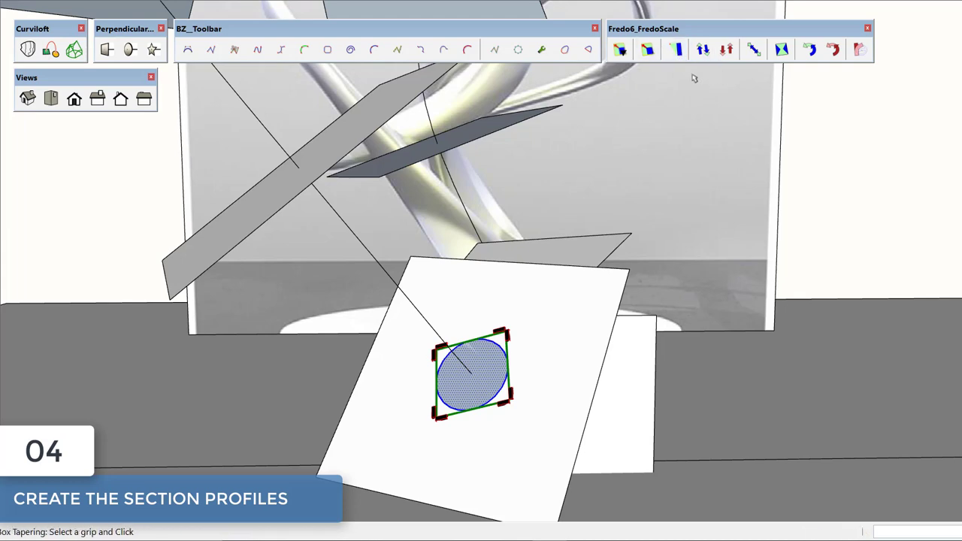
{"action": "left_click", "coordinate": [647, 50]}
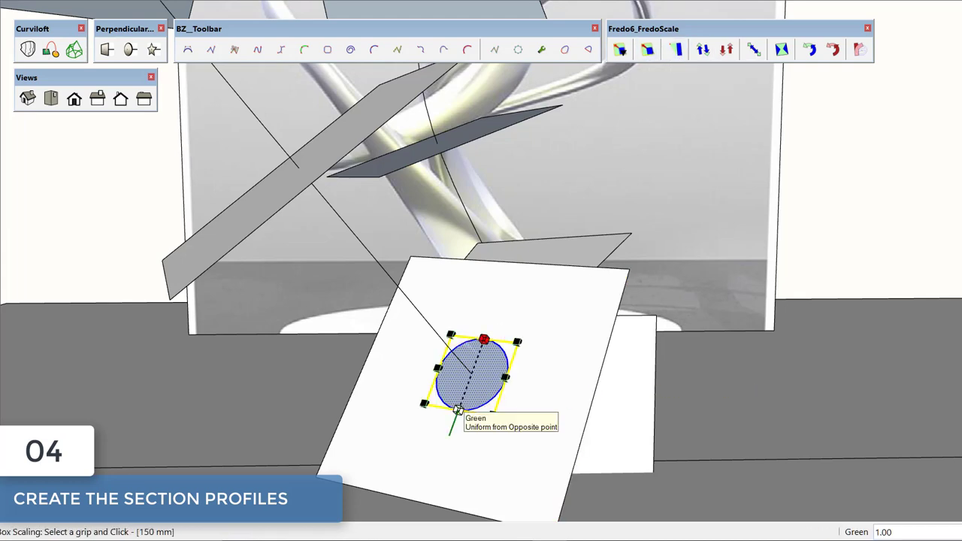
{"action": "middle_click_drag", "start_coordinate": [505, 378], "coordinate": [490, 414]}
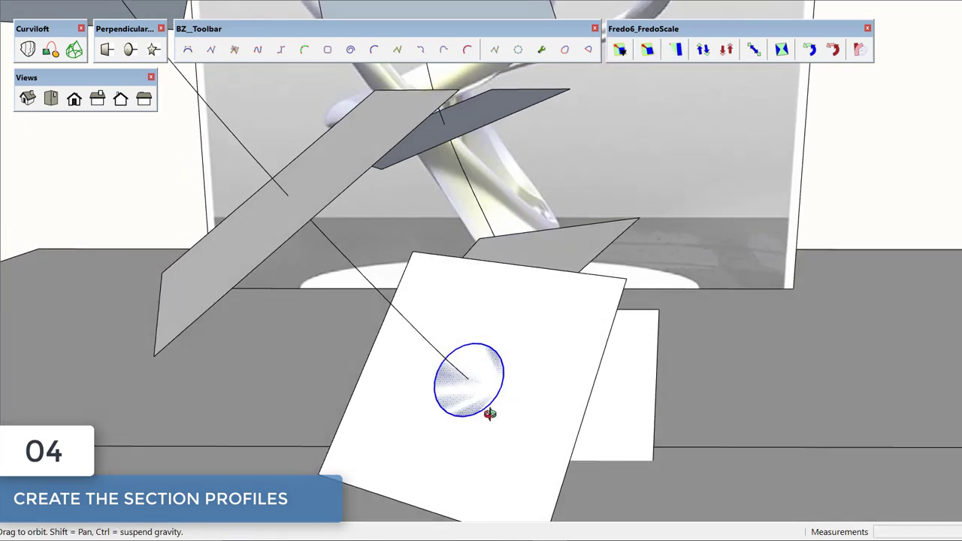
{"action": "left_click", "coordinate": [518, 383]}
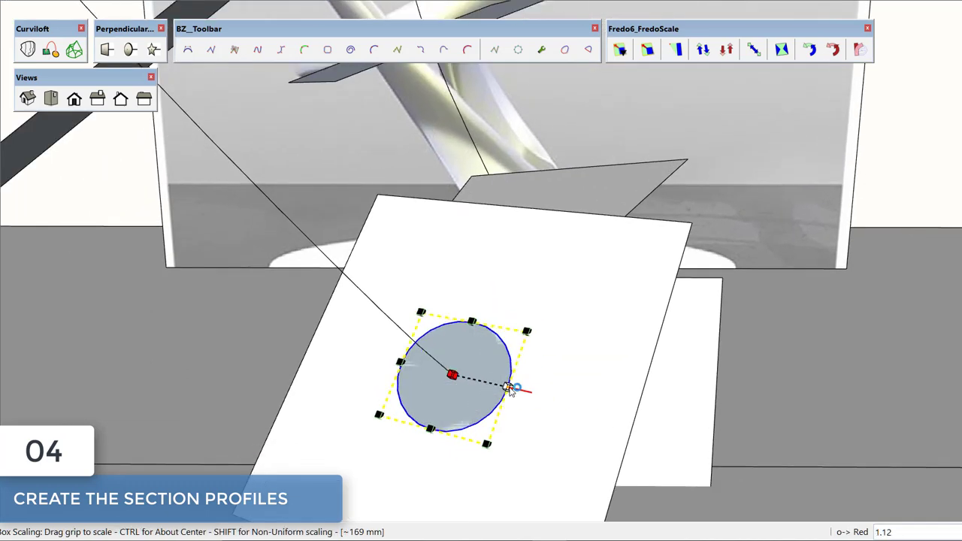
{"action": "left_click", "coordinate": [508, 387]}
{"action": "left_click", "coordinate": [430, 429]}
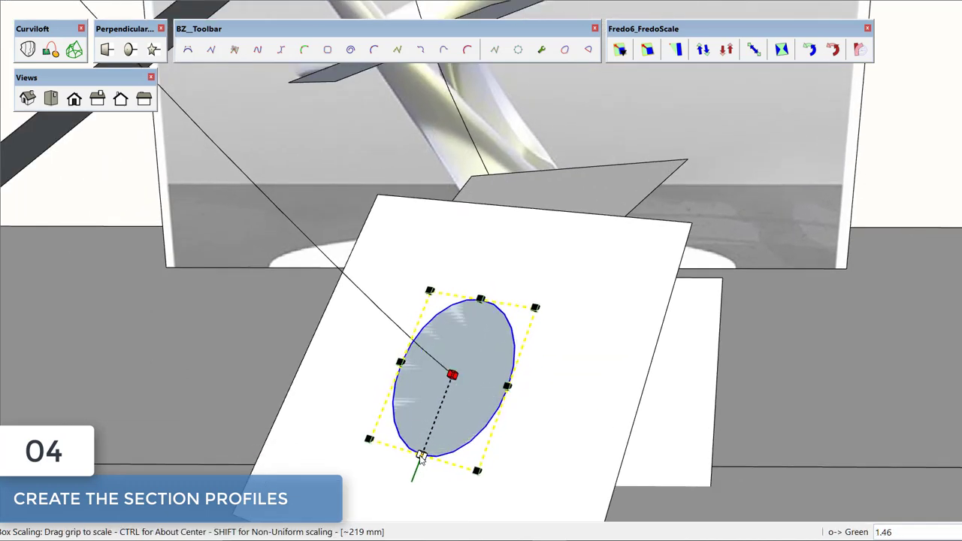
{"action": "left_click", "coordinate": [420, 456]}
{"action": "key", "text": "space"}
{"action": "mouse_move", "coordinate": [470, 412]}
{"action": "middle_mouse_down"}
{"action": "mouse_move", "coordinate": [489, 350]}
{"action": "mouse_move", "coordinate": [369, 359]}
{"action": "mouse_move", "coordinate": [367, 411]}
{"action": "mouse_move", "coordinate": [448, 337]}
{"action": "middle_mouse_up"}
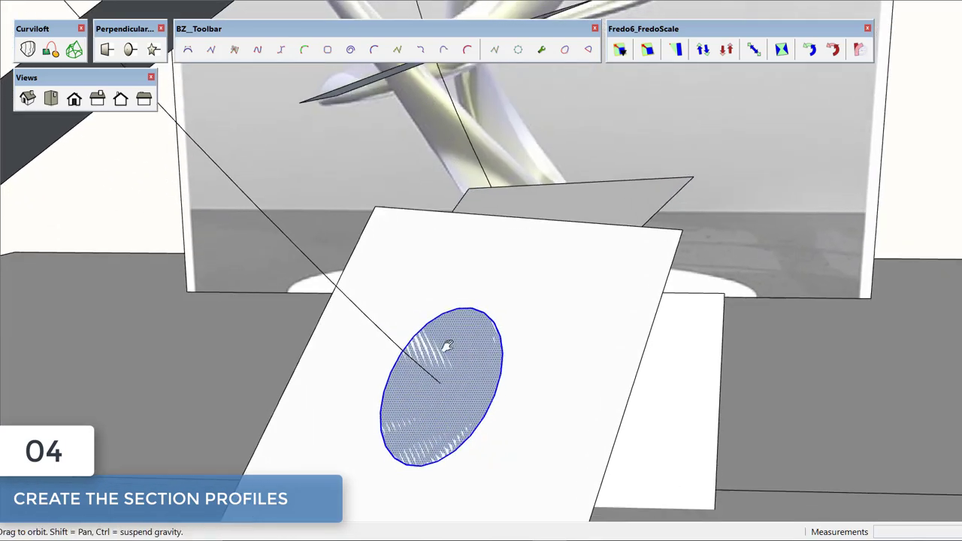
Flatten the ellipse's top cap by splitting it with a line, scaling the cap, then erasing the line.
{"action": "key", "text": "l"}
{"action": "left_click", "coordinate": [406, 321]}
{"action": "left_click", "coordinate": [497, 338]}
{"action": "key", "text": "space"}
{"action": "left_click", "coordinate": [458, 312]}
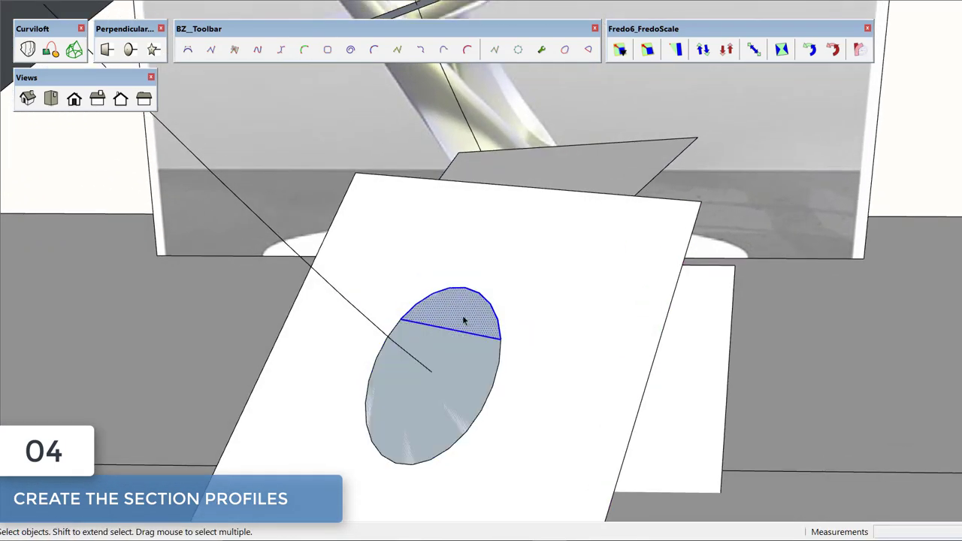
{"action": "key", "text": "s"}
{"action": "left_click_drag", "start_coordinate": [464, 287], "coordinate": [463, 304]}
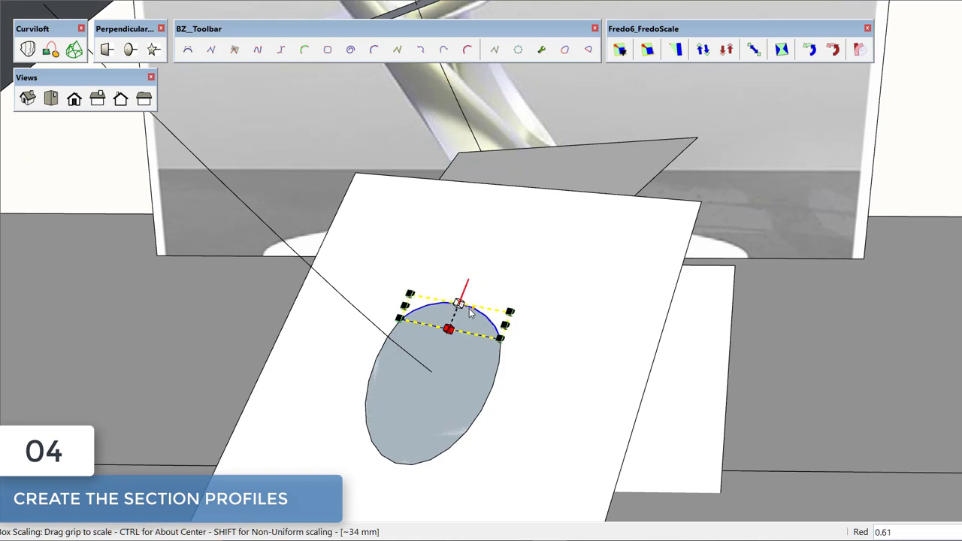
{"action": "key", "text": "space"}
{"action": "key", "text": "e"}
{"action": "left_click", "coordinate": [464, 323]}
{"action": "key", "text": "s"}
Taper the ellipse twice with FredoScale Box Tapering into an egg shape.
{"action": "mouse_move", "coordinate": [459, 333]}
{"action": "middle_mouse_down"}
{"action": "mouse_move", "coordinate": [488, 323]}
{"action": "mouse_move", "coordinate": [463, 379]}
{"action": "middle_mouse_up"}
{"action": "left_click", "coordinate": [462, 451]}
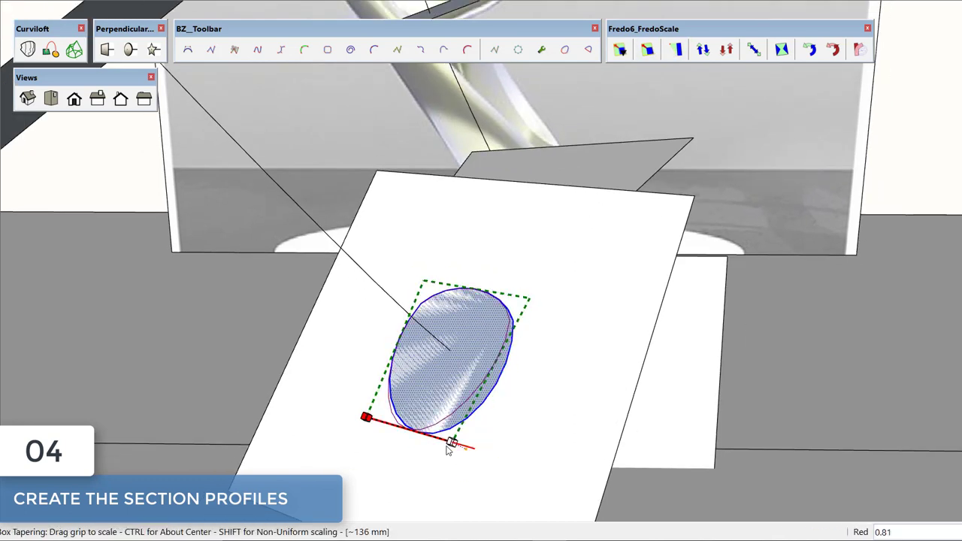
{"action": "left_click", "coordinate": [442, 443]}
{"action": "key", "text": "space"}
{"action": "key", "text": "t"}
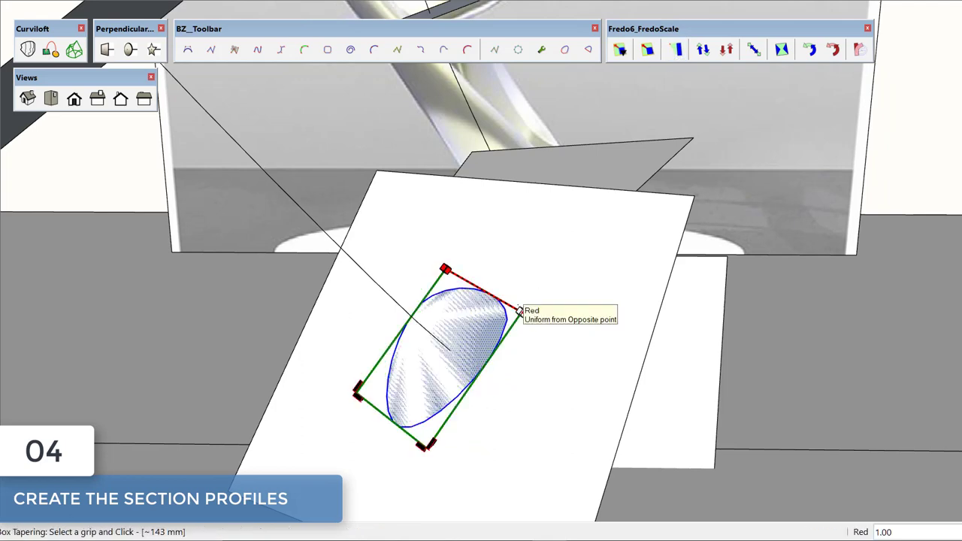
{"action": "left_click", "coordinate": [514, 282]}
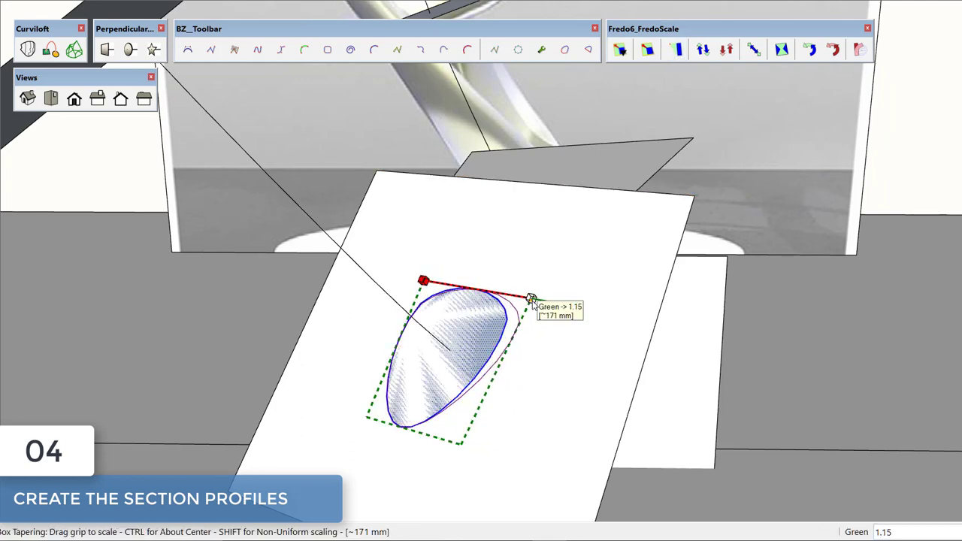
{"action": "left_click", "coordinate": [530, 298]}
{"action": "left_click", "coordinate": [572, 299]}
{"action": "middle_click_drag", "start_coordinate": [570, 318], "coordinate": [561, 318]}
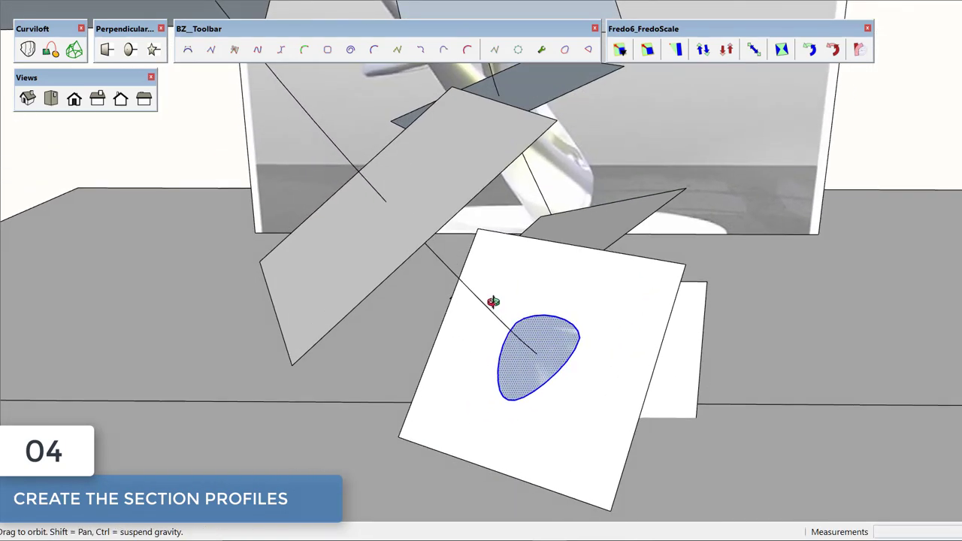
{"action": "mouse_move", "coordinate": [492, 302]}
{"action": "middle_mouse_down"}
{"action": "mouse_move", "coordinate": [453, 219]}
{"action": "mouse_move", "coordinate": [493, 373]}
{"action": "mouse_move", "coordinate": [457, 344]}
{"action": "mouse_move", "coordinate": [601, 368]}
{"action": "mouse_move", "coordinate": [492, 257]}
{"action": "mouse_move", "coordinate": [498, 281]}
{"action": "mouse_move", "coordinate": [476, 325]}
{"action": "middle_mouse_up"}
Draw a circle on the next square and narrow it into a slimmer ellipse with Box Scaling.
{"action": "key", "text": "c"}
{"action": "left_click", "coordinate": [464, 308]}
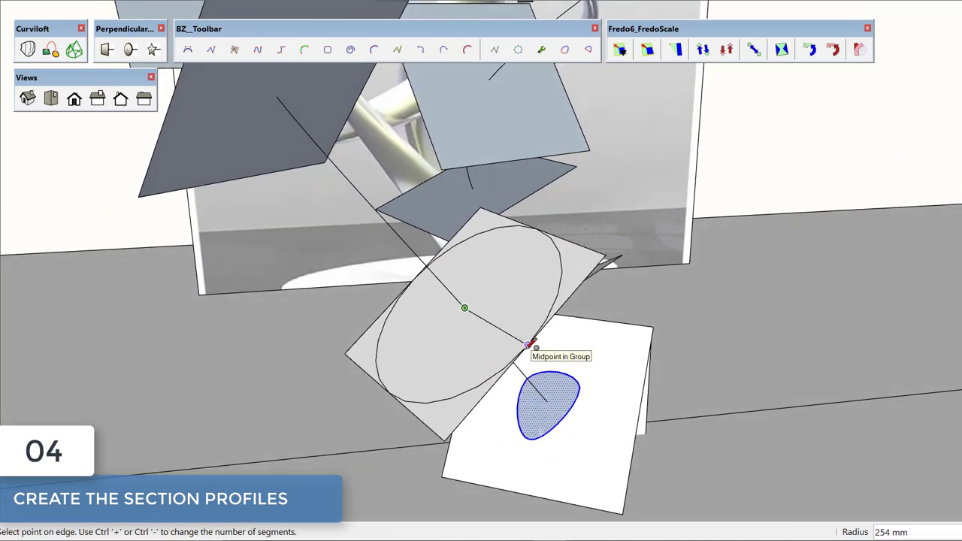
{"action": "left_click", "coordinate": [529, 344]}
{"action": "key", "text": "space"}
{"action": "mouse_move", "coordinate": [468, 273]}
{"action": "middle_mouse_down"}
{"action": "mouse_move", "coordinate": [397, 322]}
{"action": "mouse_move", "coordinate": [473, 307]}
{"action": "mouse_move", "coordinate": [643, 58]}
{"action": "middle_mouse_up"}
{"action": "left_click", "coordinate": [473, 307]}
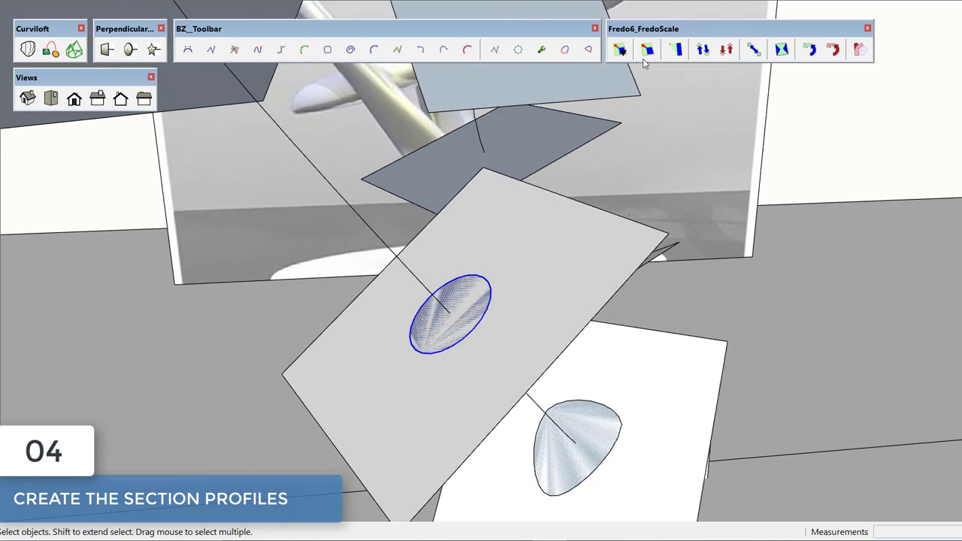
{"action": "left_click", "coordinate": [647, 50]}
{"action": "left_click", "coordinate": [544, 379]}
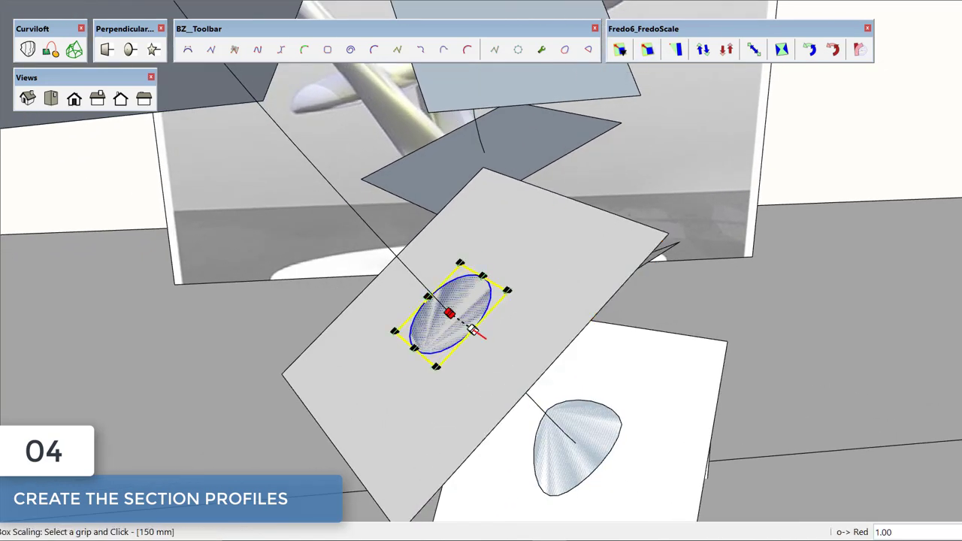
{"action": "left_click_drag", "start_coordinate": [472, 330], "coordinate": [462, 323]}
{"action": "key", "text": "space"}
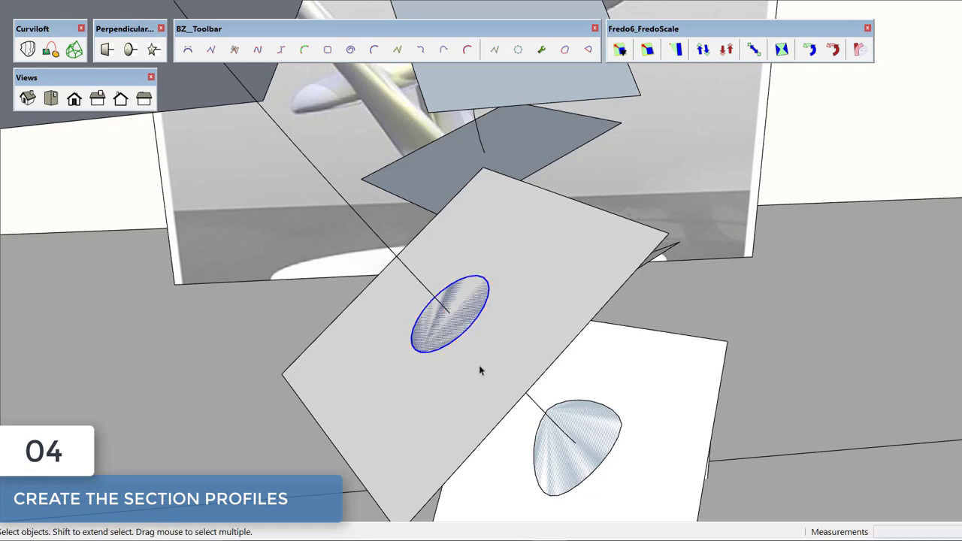
Copy the lower plane and its ellipse upward with Move and Ctrl.
{"action": "mouse_move", "coordinate": [580, 434]}
{"action": "middle_mouse_down"}
{"action": "mouse_move", "coordinate": [563, 399]}
{"action": "mouse_move", "coordinate": [491, 326]}
{"action": "mouse_move", "coordinate": [408, 274]}
{"action": "middle_mouse_up"}
{"action": "right_click", "coordinate": [408, 273]}
{"action": "left_click", "coordinate": [433, 284]}
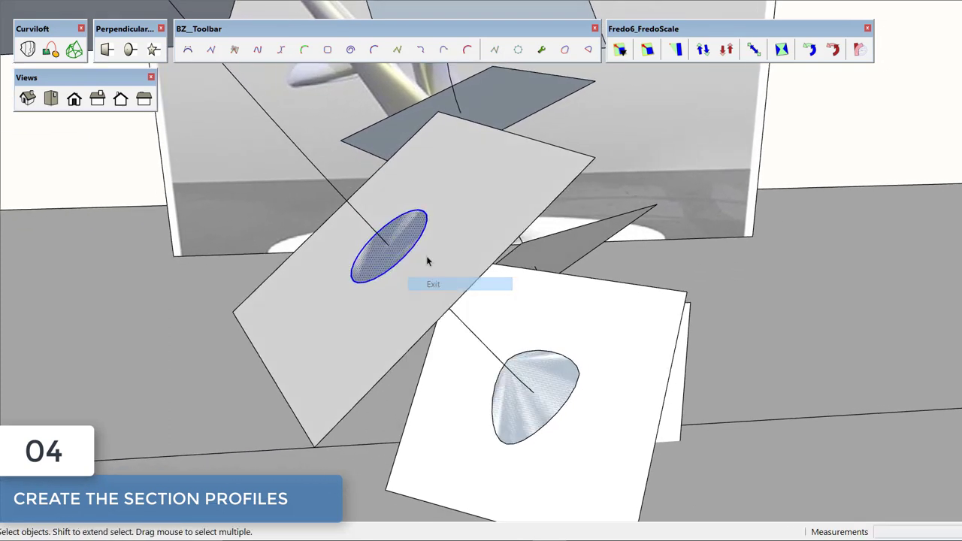
{"action": "triple_click", "coordinate": [554, 375]}
{"action": "middle_click_drag", "start_coordinate": [541, 317], "coordinate": [429, 338]}
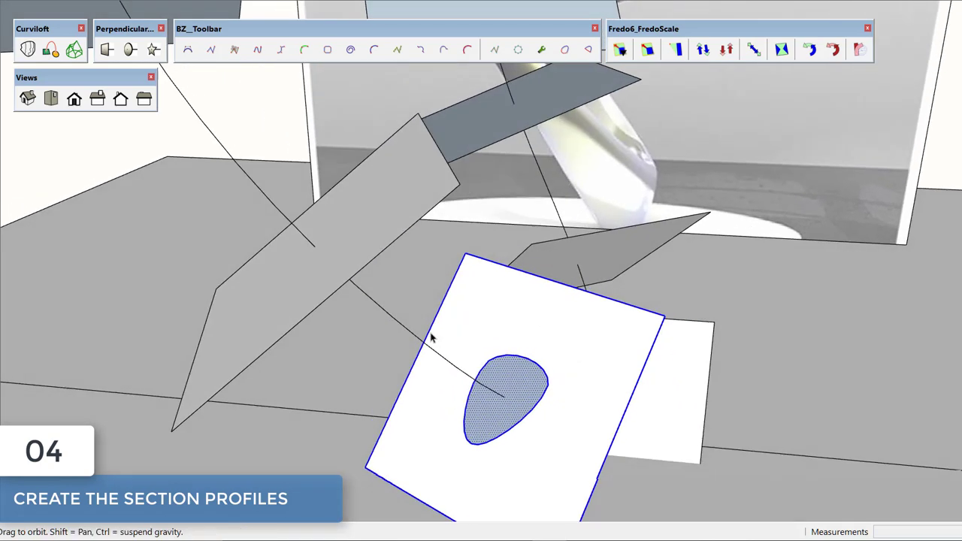
{"action": "key", "text": "m"}
{"action": "left_click", "coordinate": [467, 252]}
{"action": "key", "text": "ctrl"}
{"action": "left_click", "coordinate": [420, 113]}
{"action": "key", "text": "space"}
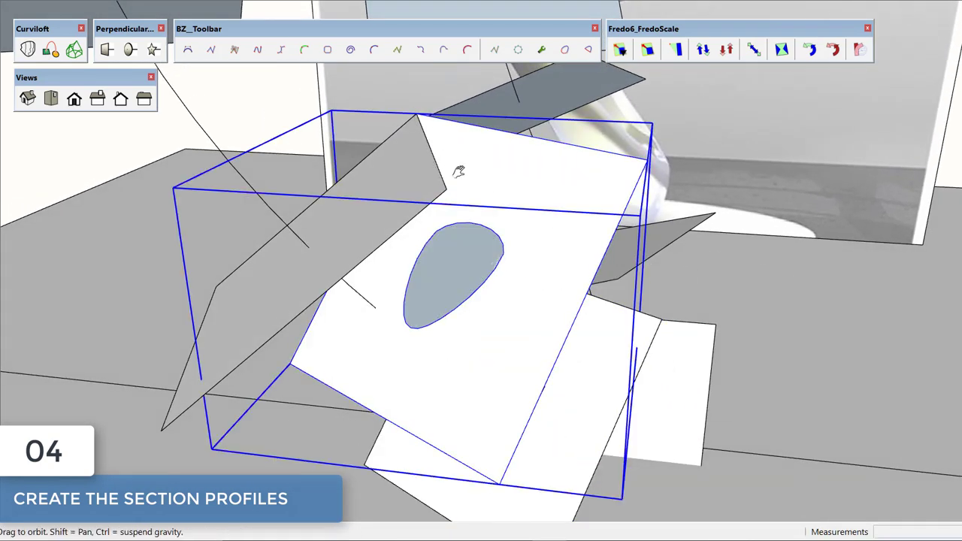
{"action": "middle_click_drag", "start_coordinate": [456, 159], "coordinate": [469, 192]}
Tilt the copied plane 37° and explode its group.
{"action": "key", "text": "q"}
{"action": "left_click", "coordinate": [438, 156]}
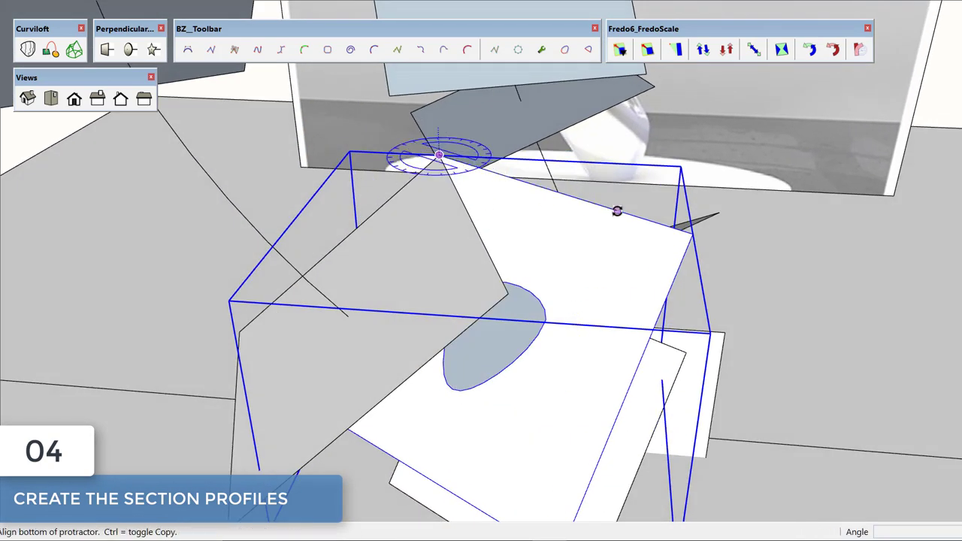
{"action": "left_click", "coordinate": [617, 211]}
{"action": "left_click", "coordinate": [491, 259]}
{"action": "left_click", "coordinate": [441, 128]}
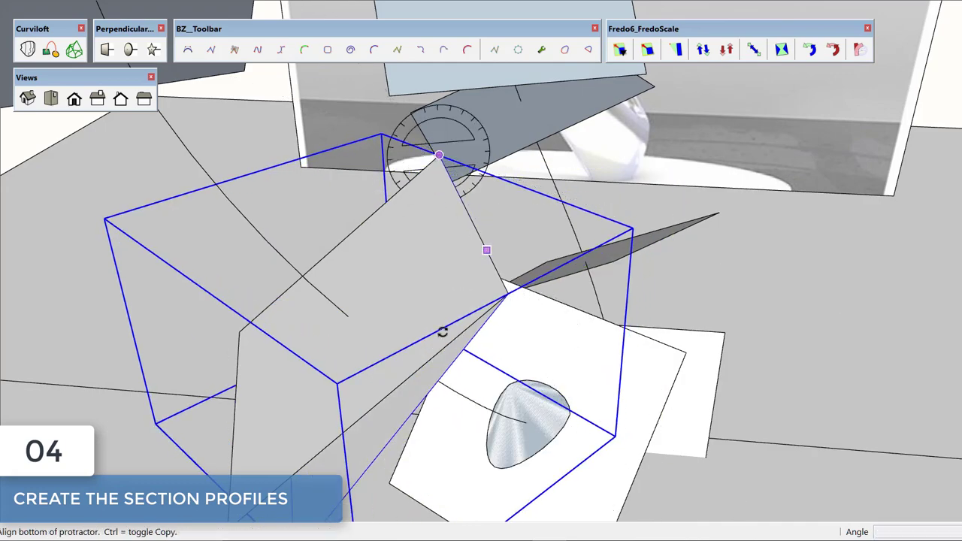
{"action": "mouse_move", "coordinate": [440, 328]}
{"action": "middle_mouse_down"}
{"action": "mouse_move", "coordinate": [320, 322]}
{"action": "mouse_move", "coordinate": [236, 296]}
{"action": "mouse_move", "coordinate": [393, 300]}
{"action": "mouse_move", "coordinate": [507, 257]}
{"action": "middle_mouse_up"}
{"action": "key", "text": "space"}
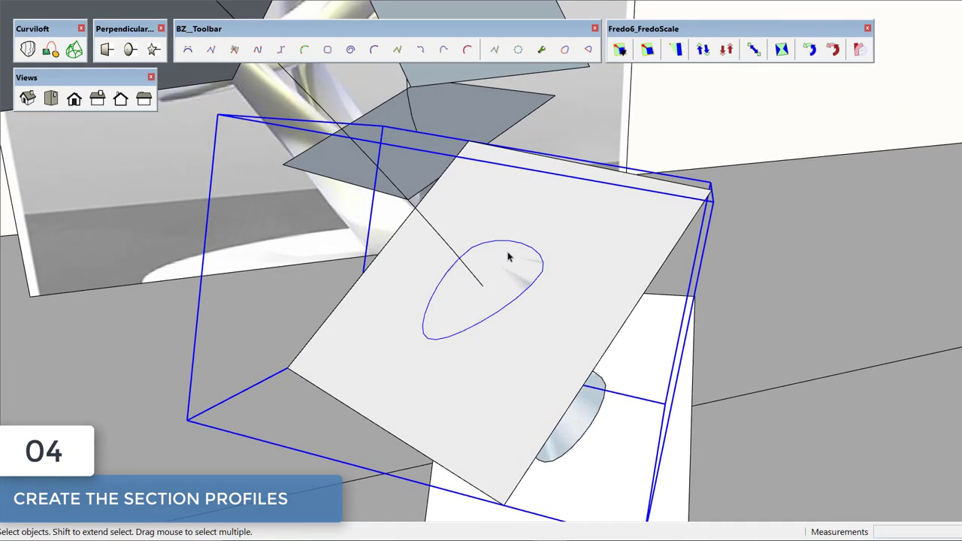
{"action": "left_click", "coordinate": [45, 0]}
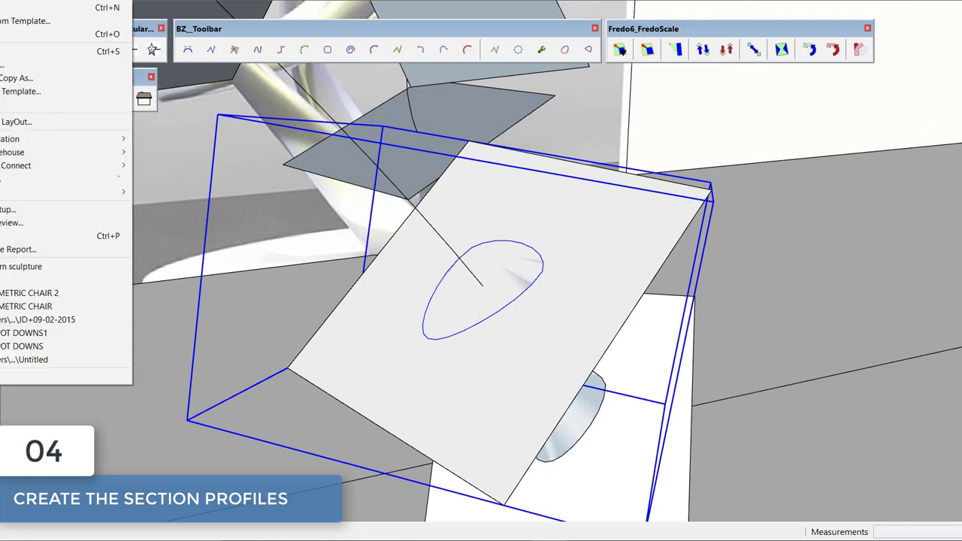
{"action": "left_click", "coordinate": [206, 32]}
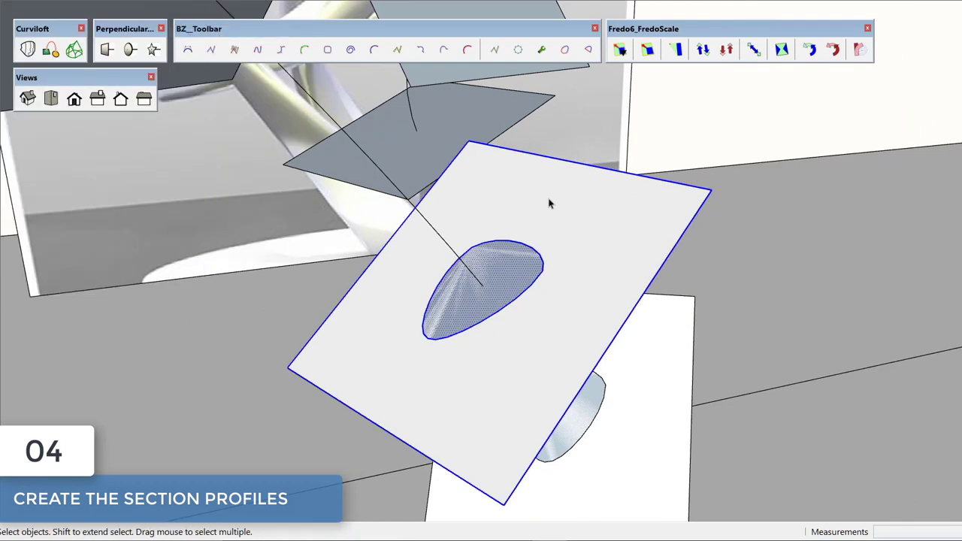
Taper the copied ellipse into an egg shape and shrink it along its length with FredoScale.
{"action": "mouse_move", "coordinate": [556, 202]}
{"action": "middle_mouse_down"}
{"action": "mouse_move", "coordinate": [571, 318]}
{"action": "mouse_move", "coordinate": [515, 300]}
{"action": "mouse_move", "coordinate": [425, 375]}
{"action": "middle_mouse_up"}
{"action": "left_click", "coordinate": [516, 300]}
{"action": "left_click", "coordinate": [676, 49]}
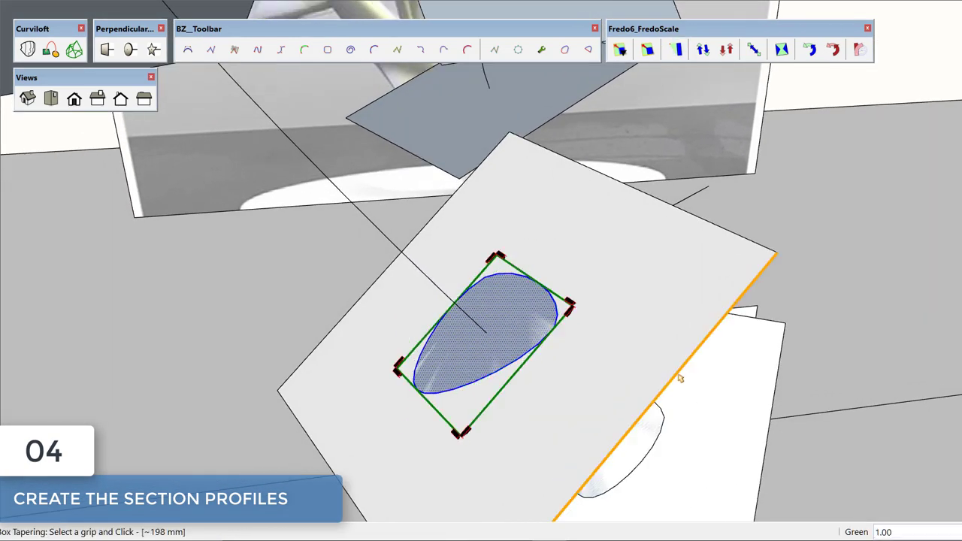
{"action": "middle_click_drag", "start_coordinate": [699, 402], "coordinate": [498, 384]}
{"action": "middle_click_drag", "start_coordinate": [551, 425], "coordinate": [583, 276]}
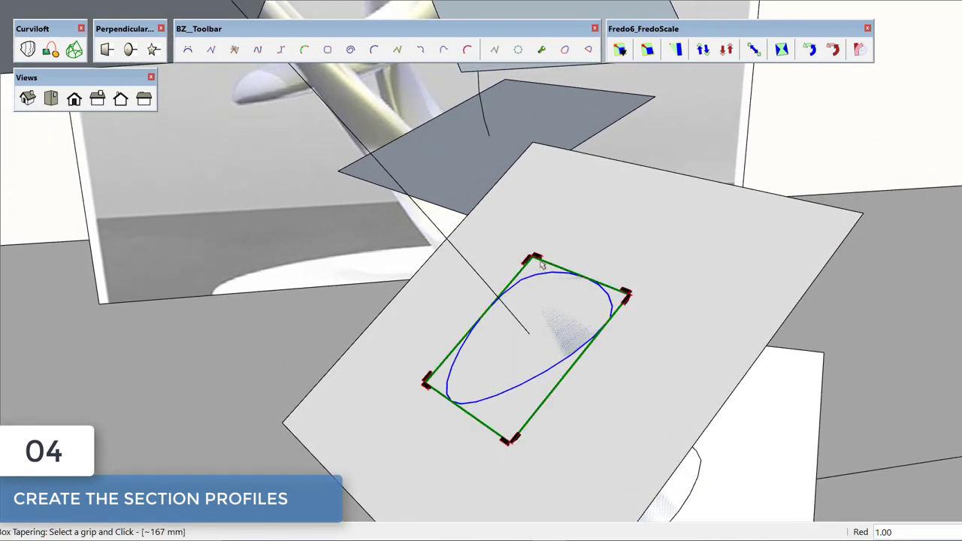
{"action": "left_click", "coordinate": [523, 252]}
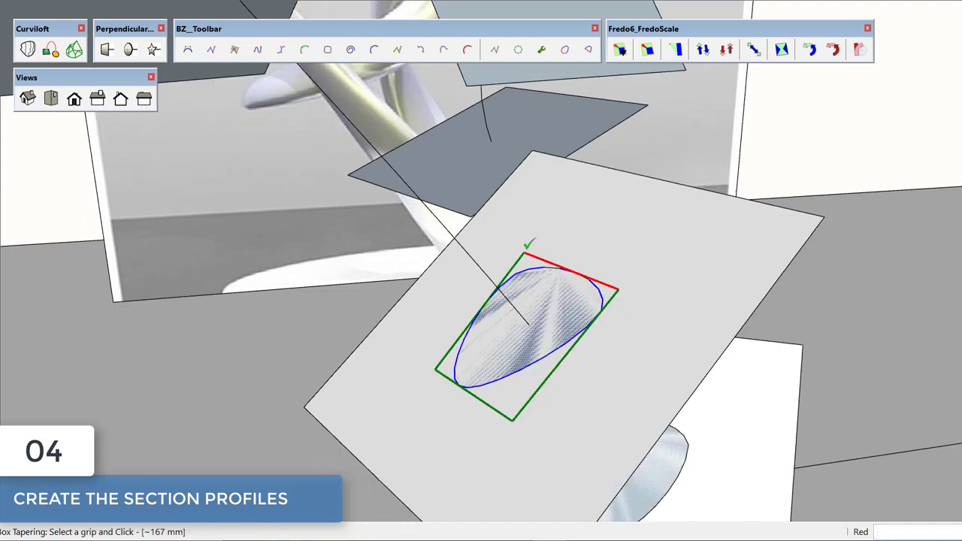
{"action": "left_click", "coordinate": [647, 49]}
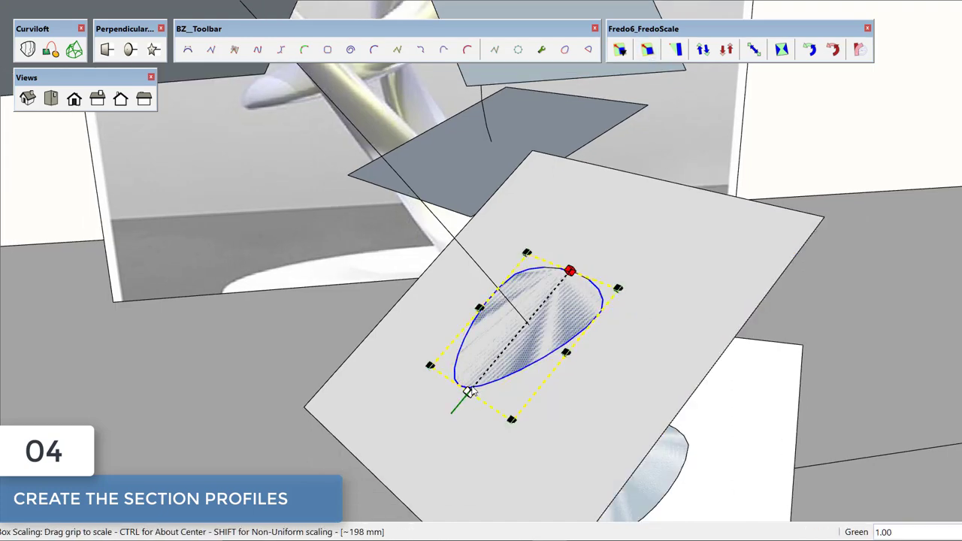
{"action": "left_click_drag", "start_coordinate": [467, 391], "coordinate": [472, 389]}
{"action": "mouse_move", "coordinate": [473, 389]}
{"action": "middle_mouse_down"}
{"action": "mouse_move", "coordinate": [573, 228]}
{"action": "mouse_move", "coordinate": [492, 223]}
{"action": "mouse_move", "coordinate": [526, 286]}
{"action": "middle_mouse_up"}
{"action": "scroll", "coordinate": [531, 277], "scroll_direction": "up", "scroll_amount": 2}
{"action": "scroll", "coordinate": [531, 277], "scroll_direction": "up", "scroll_amount": 2}
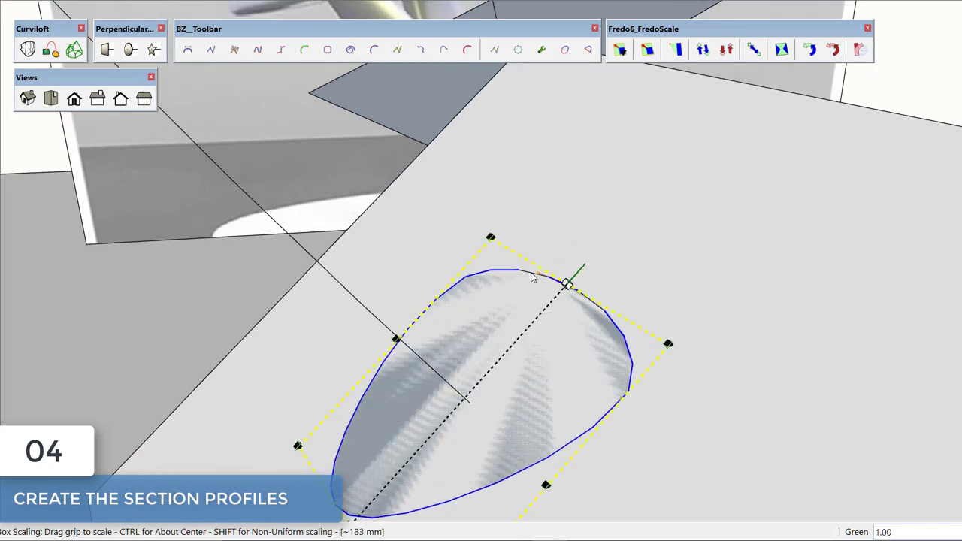
{"action": "left_click_drag", "start_coordinate": [531, 277], "coordinate": [473, 275]}
{"action": "left_click", "coordinate": [548, 494]}
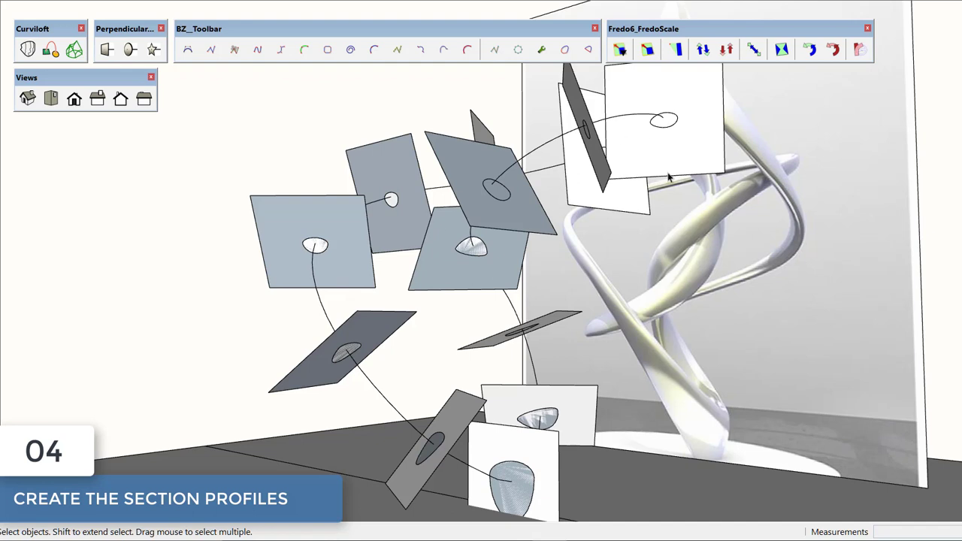
Hide the grey, dark tilted and white profile planes on the first loop.
{"action": "left_click", "coordinate": [311, 215]}
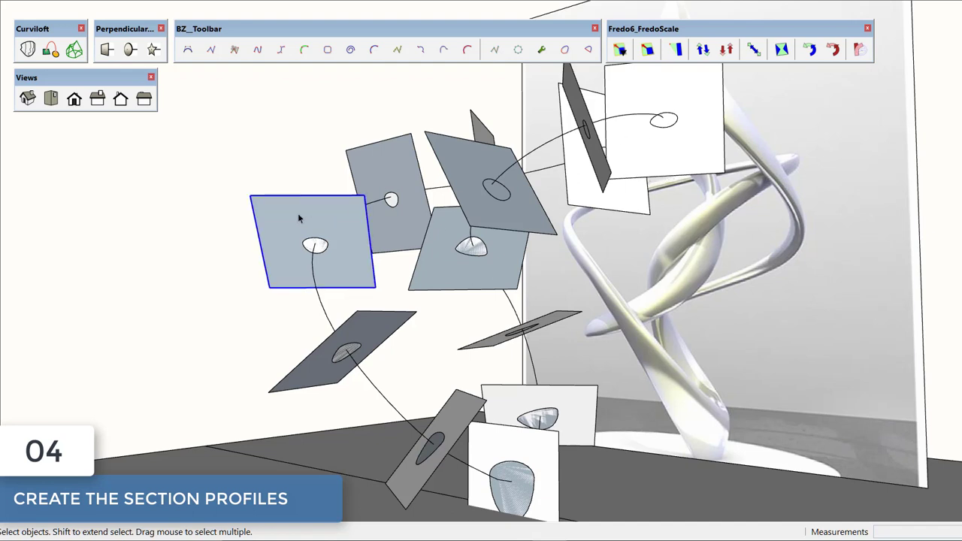
{"action": "left_click", "coordinate": [368, 322], "text": "shift"}
{"action": "left_click", "coordinate": [505, 434], "text": "shift"}
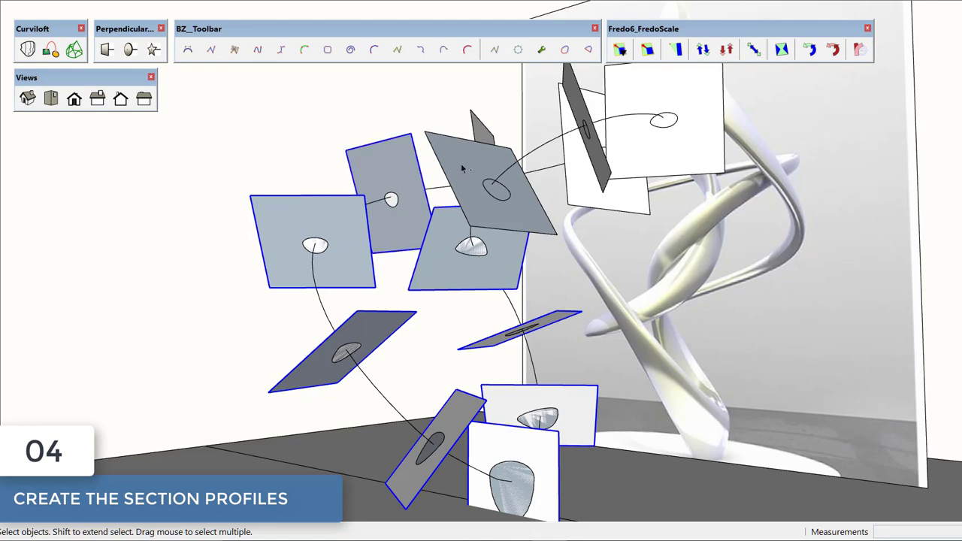
{"action": "right_click", "coordinate": [629, 96]}
{"action": "left_click", "coordinate": [662, 127]}
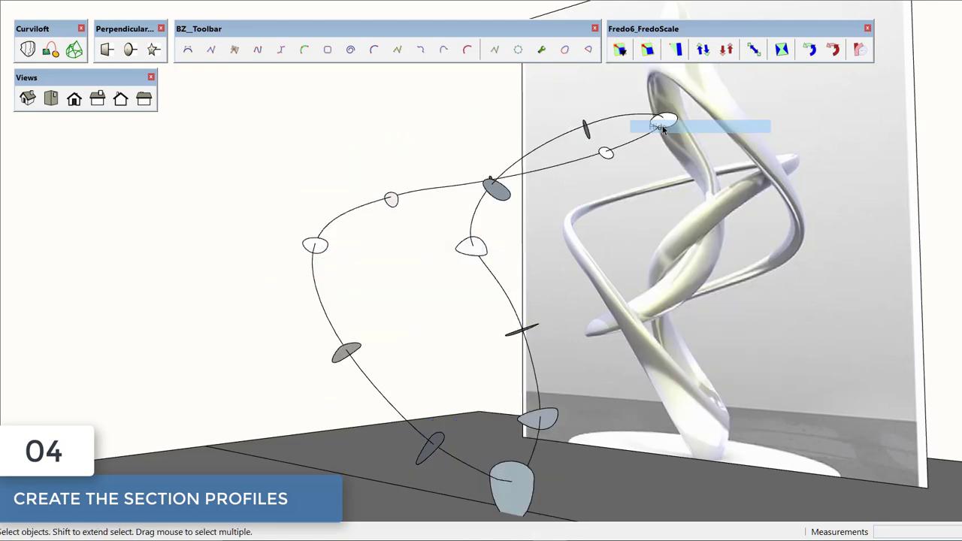
Hide the second loop's profile planes and check both loops.
{"action": "mouse_move", "coordinate": [496, 294]}
{"action": "middle_mouse_down"}
{"action": "mouse_move", "coordinate": [606, 434]}
{"action": "mouse_move", "coordinate": [768, 450]}
{"action": "mouse_move", "coordinate": [906, 441]}
{"action": "mouse_move", "coordinate": [470, 429]}
{"action": "middle_mouse_up"}
{"action": "scroll", "coordinate": [470, 429], "scroll_direction": "down", "scroll_amount": 3}
{"action": "scroll", "coordinate": [523, 192], "scroll_direction": "down", "scroll_amount": 1}
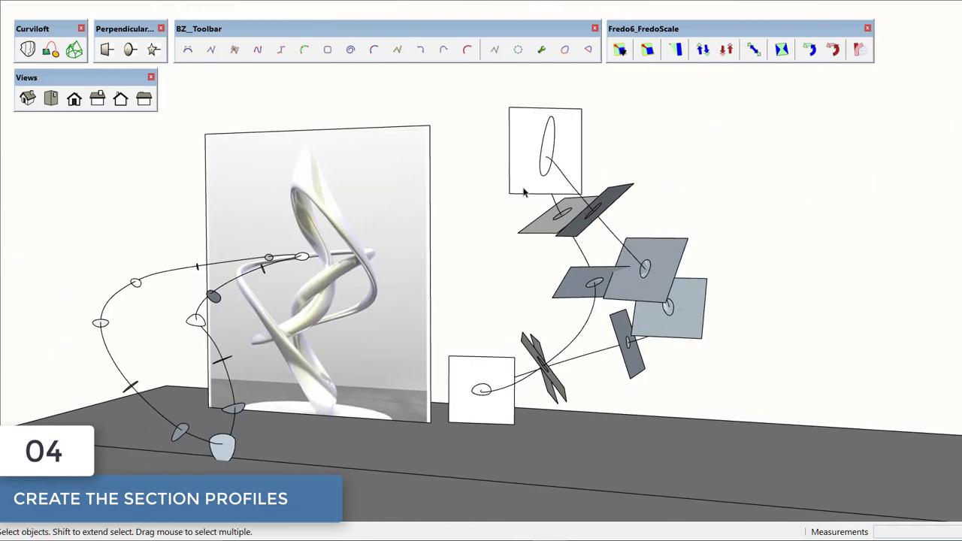
{"action": "middle_click_drag", "start_coordinate": [499, 364], "coordinate": [492, 371]}
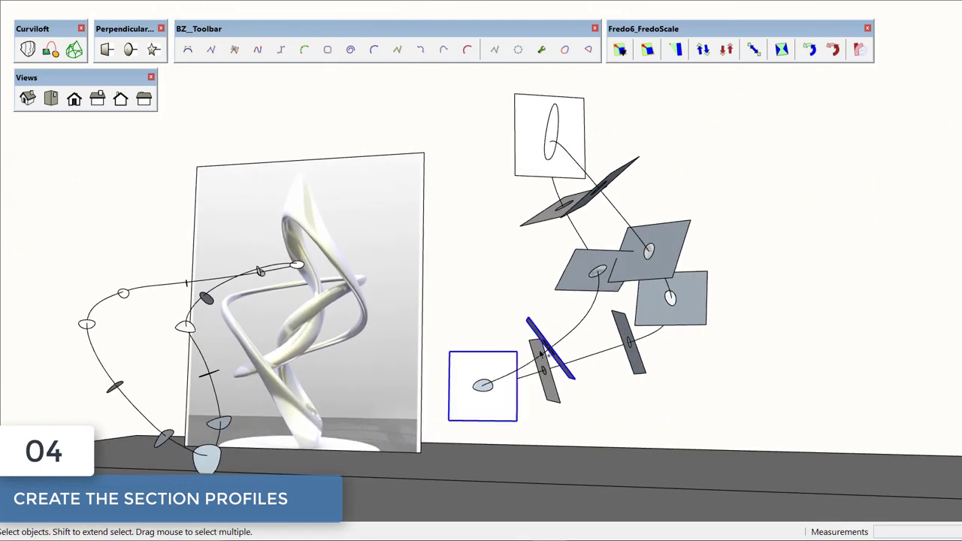
{"action": "right_click", "coordinate": [562, 175]}
{"action": "left_click", "coordinate": [601, 206]}
{"action": "mouse_move", "coordinate": [601, 205]}
{"action": "middle_mouse_down"}
{"action": "mouse_move", "coordinate": [465, 389]}
{"action": "mouse_move", "coordinate": [307, 429]}
{"action": "middle_mouse_up"}
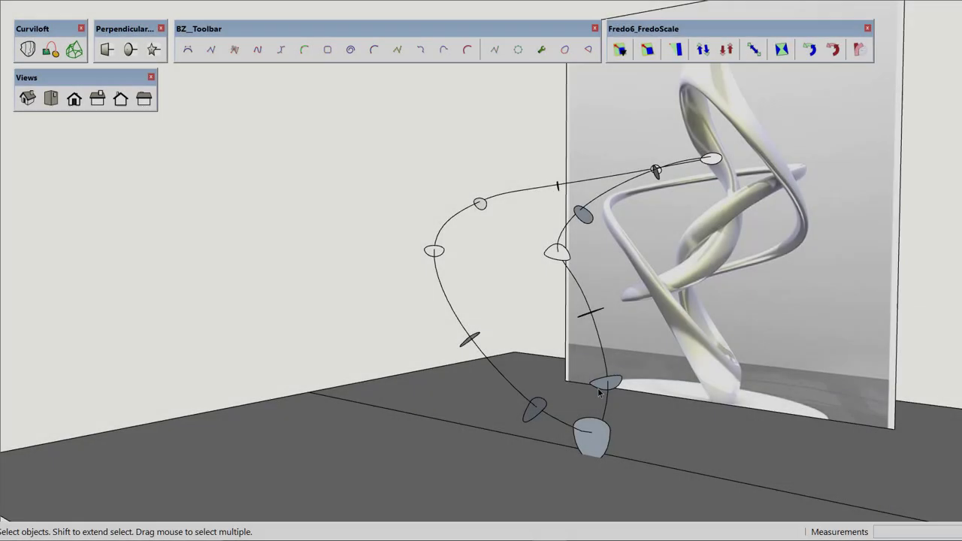
{"action": "middle_click_drag", "start_coordinate": [598, 392], "coordinate": [556, 447]}
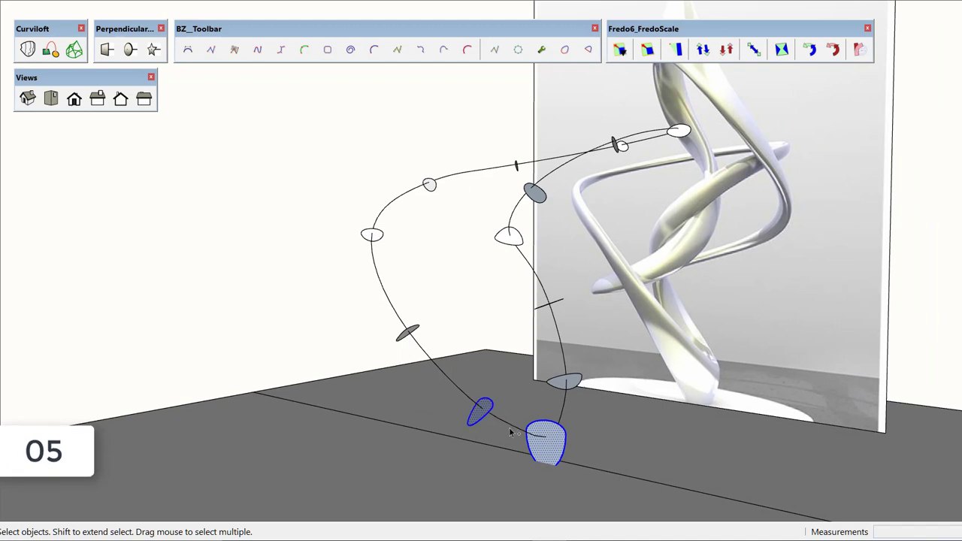
Loft the first tube sections from the base along the path with Curviloft.
{"action": "left_click", "coordinate": [513, 432], "text": "shift"}
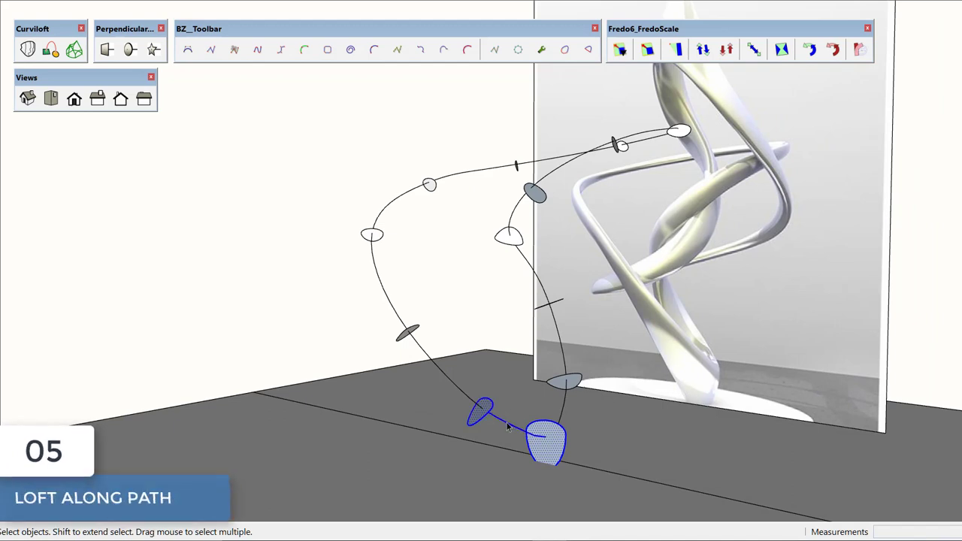
{"action": "left_click", "coordinate": [50, 49]}
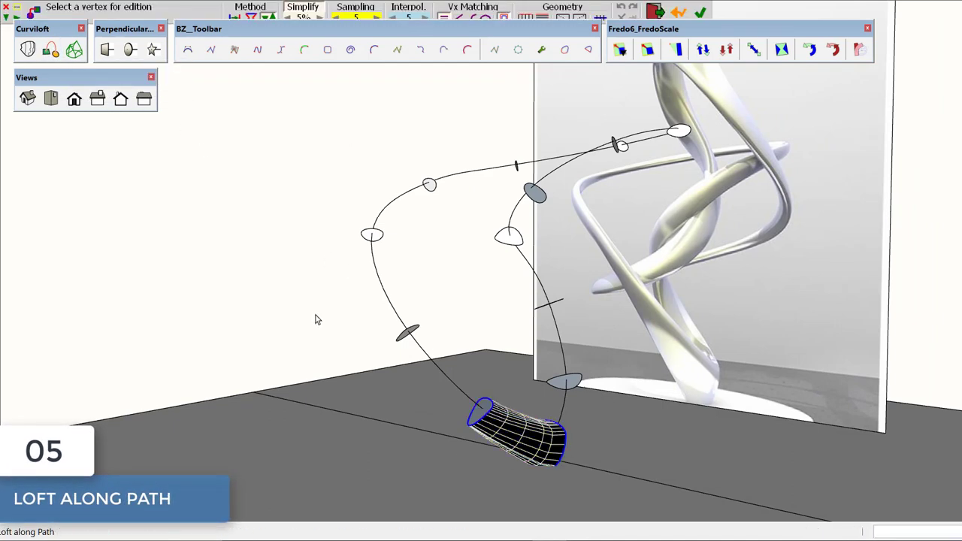
{"action": "key", "text": "Return"}
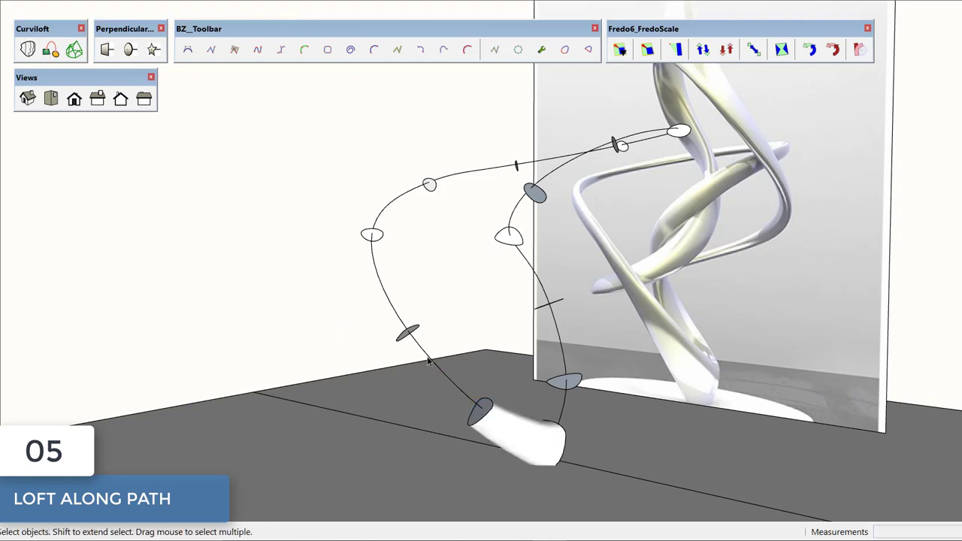
{"action": "left_click", "coordinate": [52, 49]}
{"action": "key", "text": "Return"}
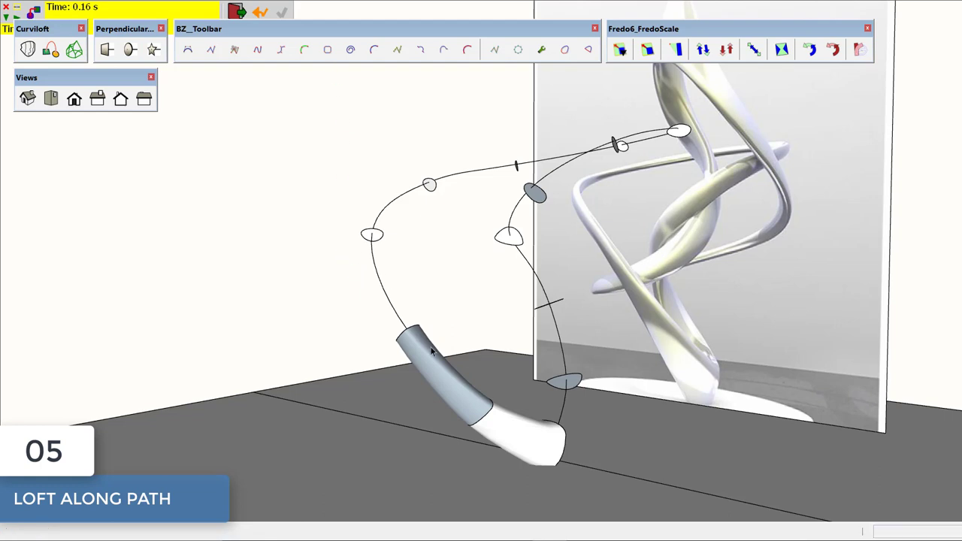
{"action": "key", "text": "Return"}
{"action": "left_click", "coordinate": [51, 49]}
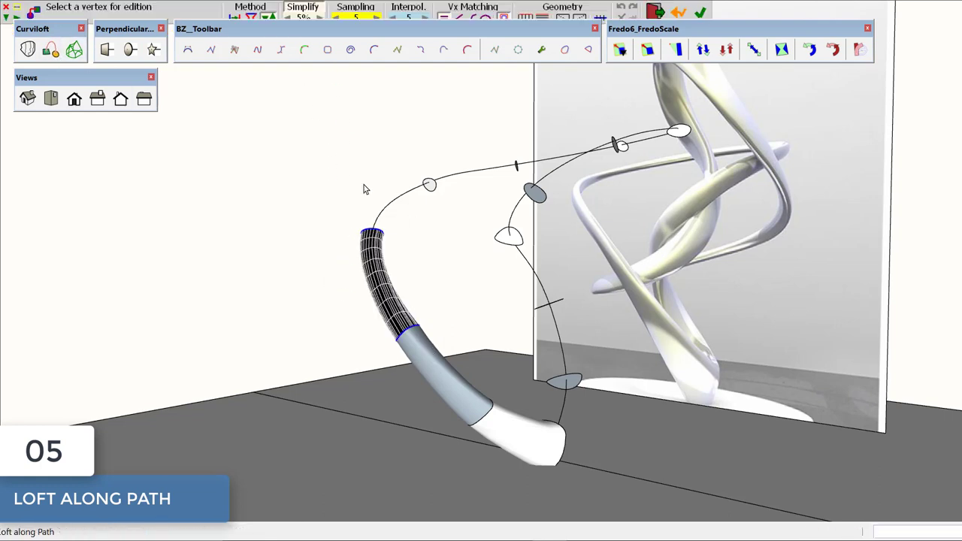
{"action": "key", "text": "Return"}
Loft the upper path segments between the next profiles to continue the tube.
{"action": "key", "text": "Return"}
{"action": "left_click_drag", "start_coordinate": [316, 138], "coordinate": [465, 262]}
{"action": "left_click", "coordinate": [51, 49]}
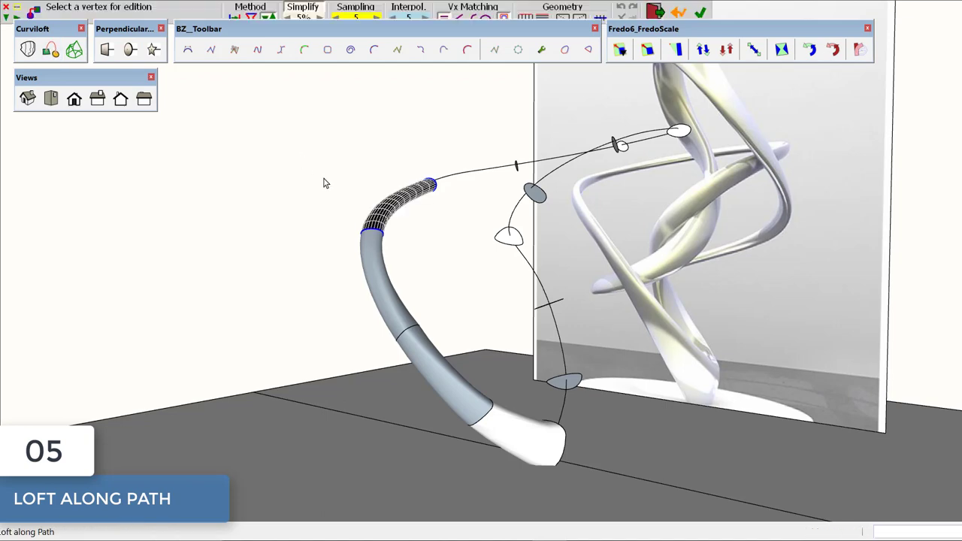
{"action": "key", "text": "Return"}
{"action": "key", "text": "Return"}
{"action": "left_click_drag", "start_coordinate": [370, 106], "coordinate": [517, 213]}
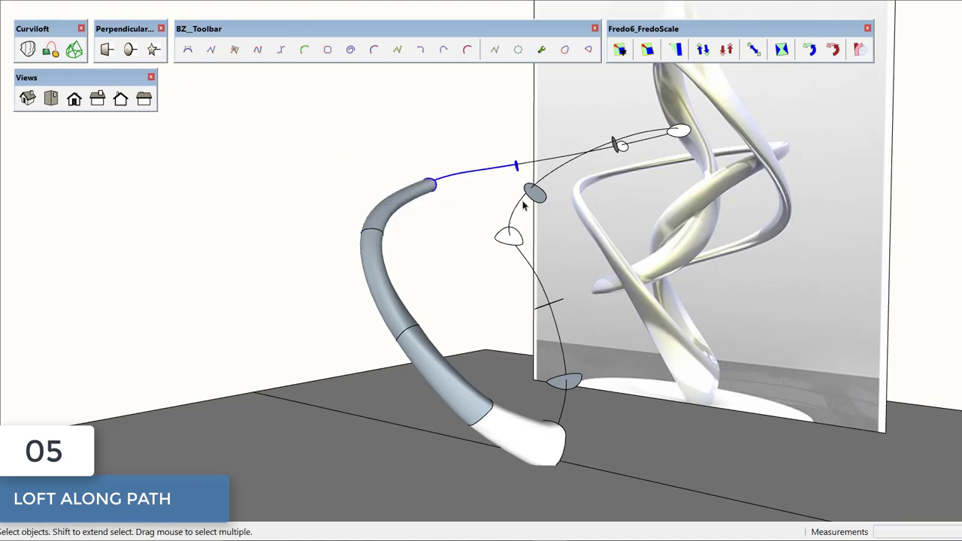
{"action": "left_click", "coordinate": [51, 50]}
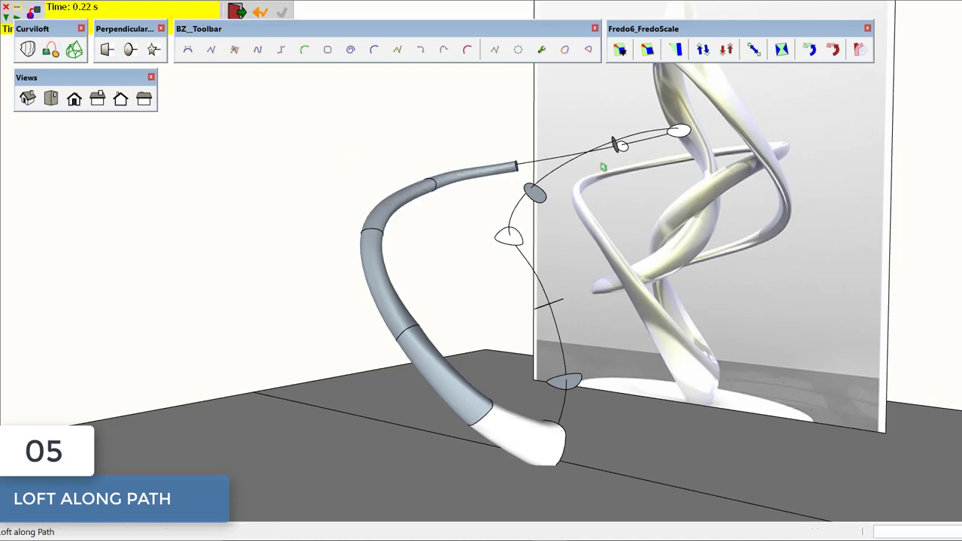
{"action": "key", "text": "Return"}
{"action": "middle_click_drag", "start_coordinate": [468, 133], "coordinate": [465, 117]}
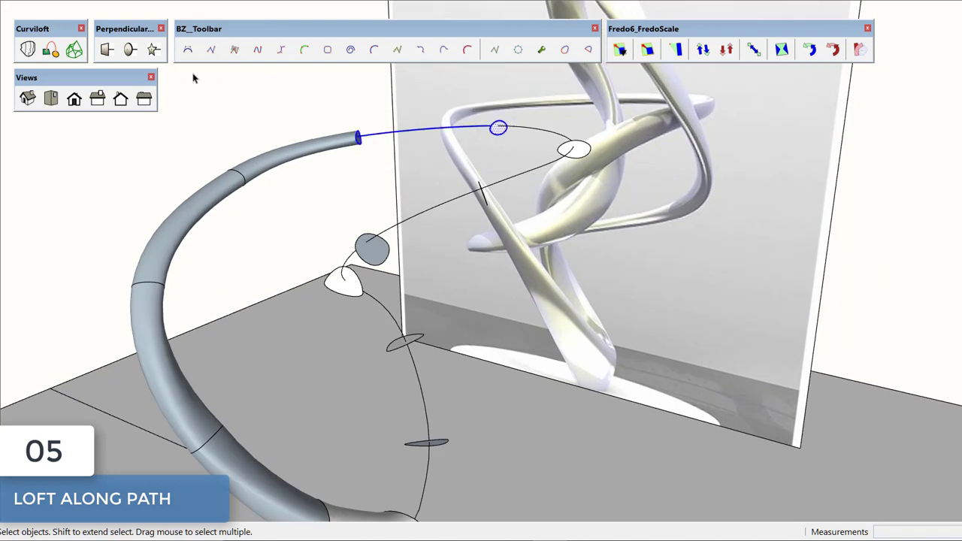
Loft tube sections along the next top path segments with Curviloft, confirming each loft.
{"action": "left_click", "coordinate": [51, 49]}
{"action": "key", "text": "Return"}
{"action": "left_click_drag", "start_coordinate": [466, 102], "coordinate": [646, 198]}
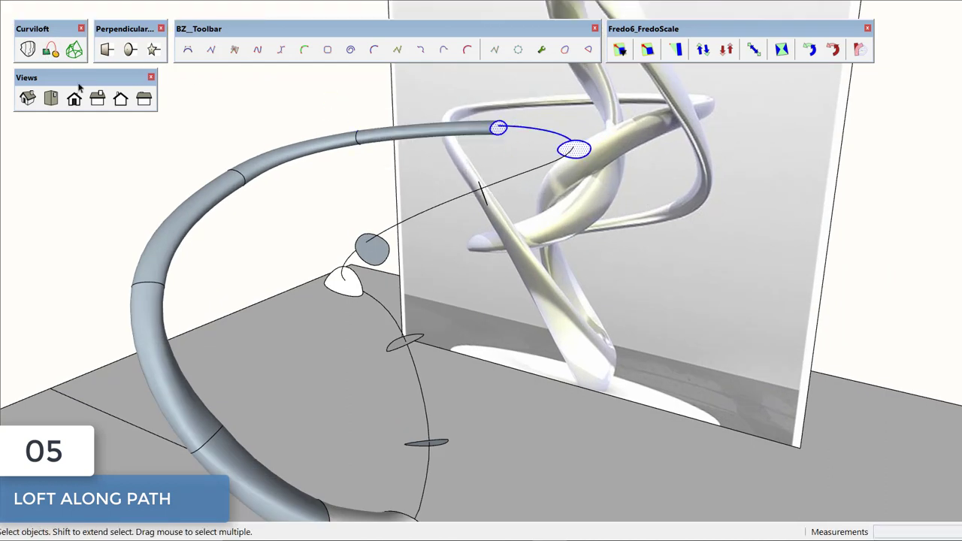
{"action": "left_click", "coordinate": [52, 50]}
{"action": "key", "text": "Return"}
{"action": "left_click_drag", "start_coordinate": [451, 141], "coordinate": [646, 242]}
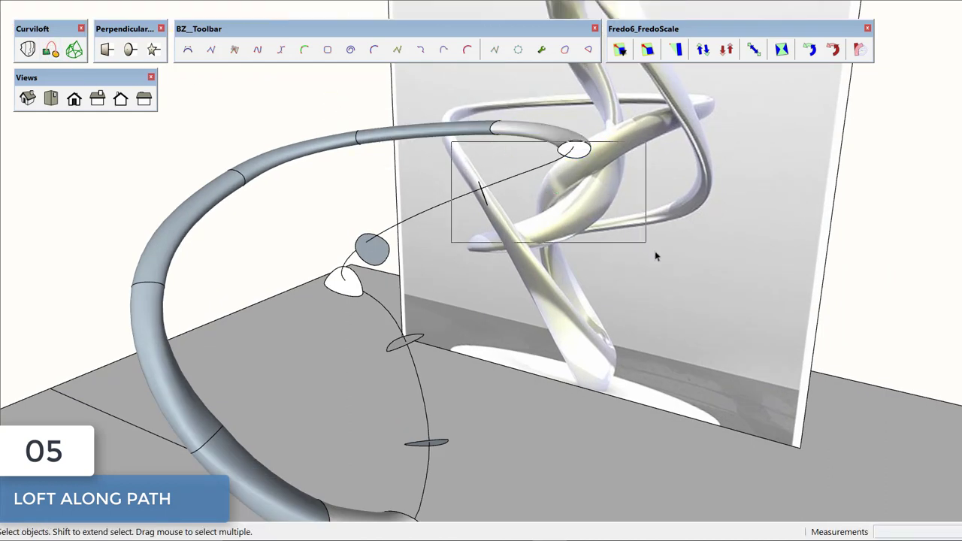
{"action": "left_click", "coordinate": [51, 49]}
{"action": "key", "text": "Return"}
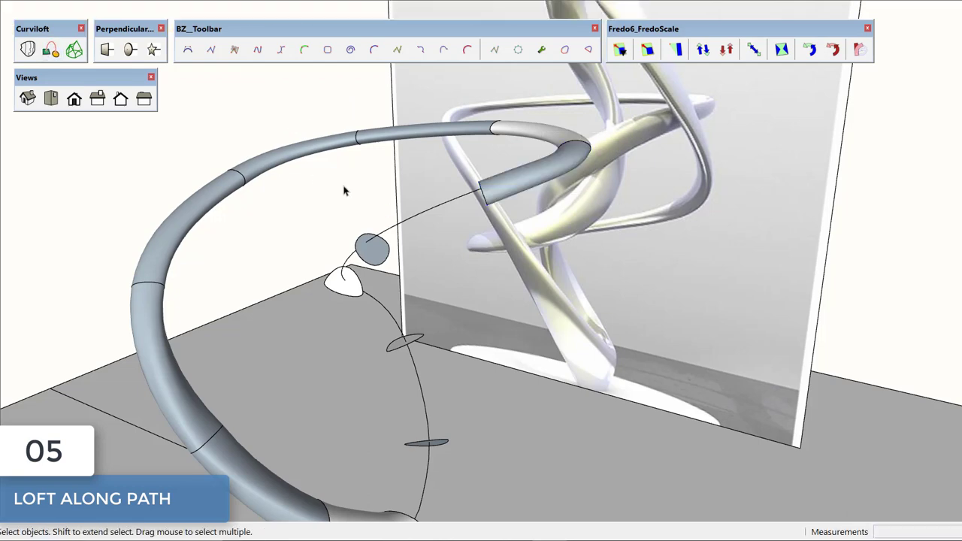
{"action": "left_click", "coordinate": [51, 50]}
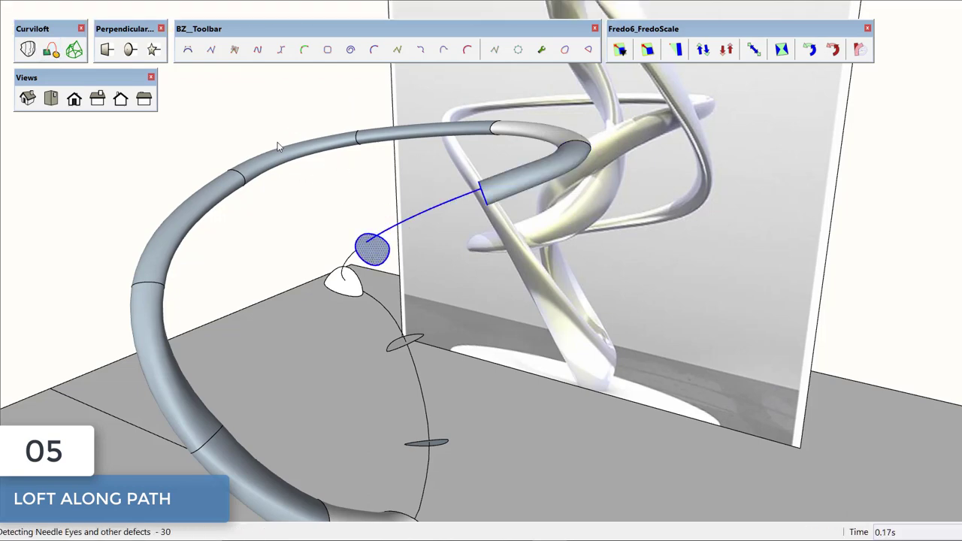
{"action": "key", "text": "Return"}
Loft the tapered section toward the small rounded profile, adjusting the junction vertex before validating.
{"action": "middle_click_drag", "start_coordinate": [429, 258], "coordinate": [608, 189]}
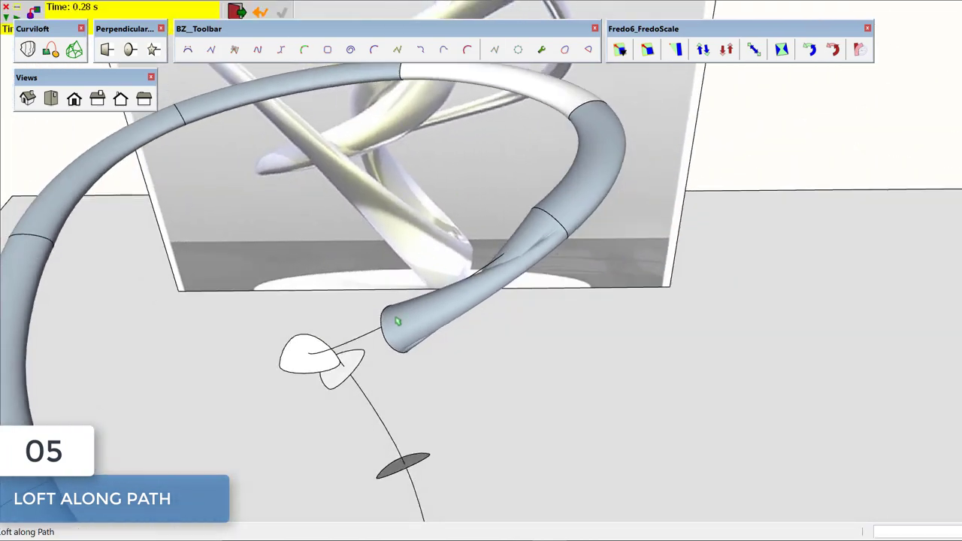
{"action": "mouse_move", "coordinate": [375, 287]}
{"action": "middle_mouse_down"}
{"action": "mouse_move", "coordinate": [303, 158]}
{"action": "mouse_move", "coordinate": [264, 116]}
{"action": "middle_mouse_up"}
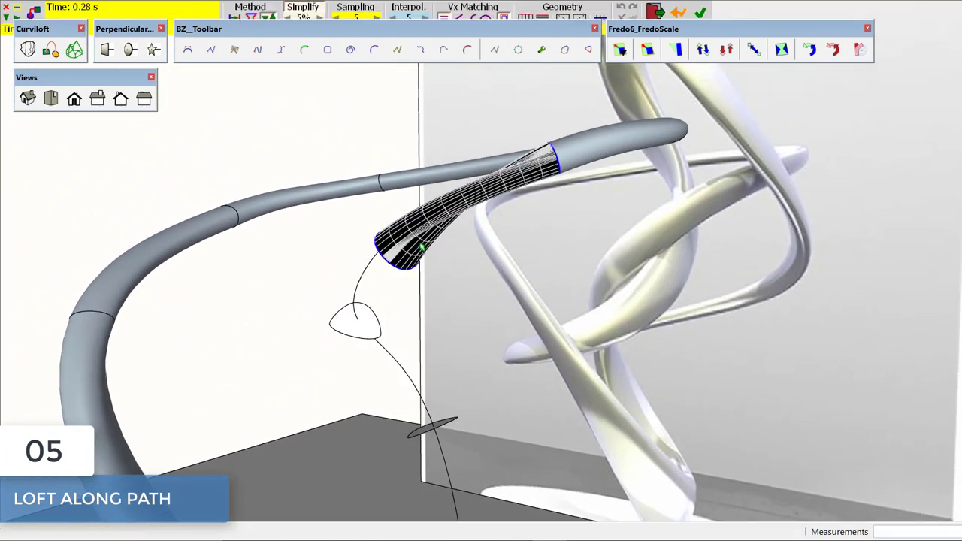
{"action": "key", "text": "Escape"}
{"action": "middle_click_drag", "start_coordinate": [403, 254], "coordinate": [446, 268]}
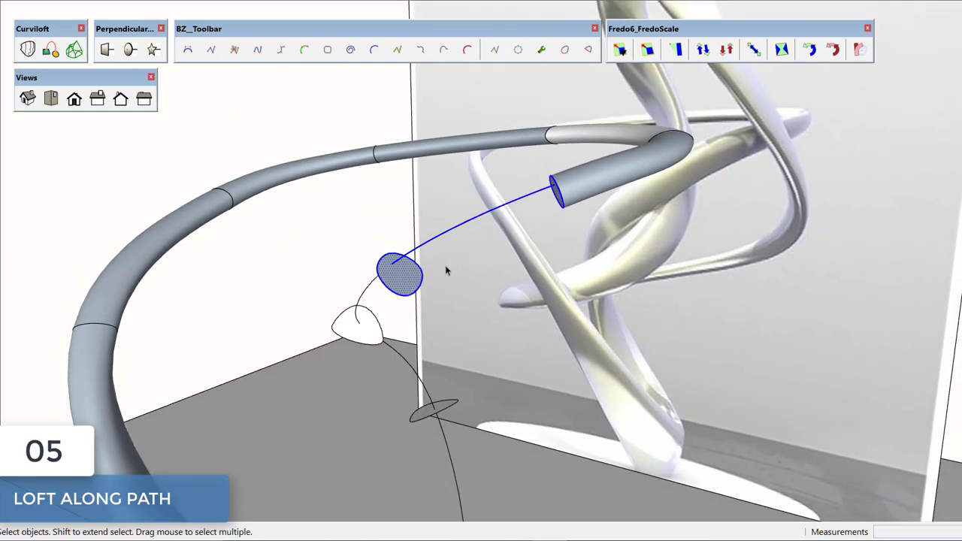
{"action": "left_click", "coordinate": [74, 48]}
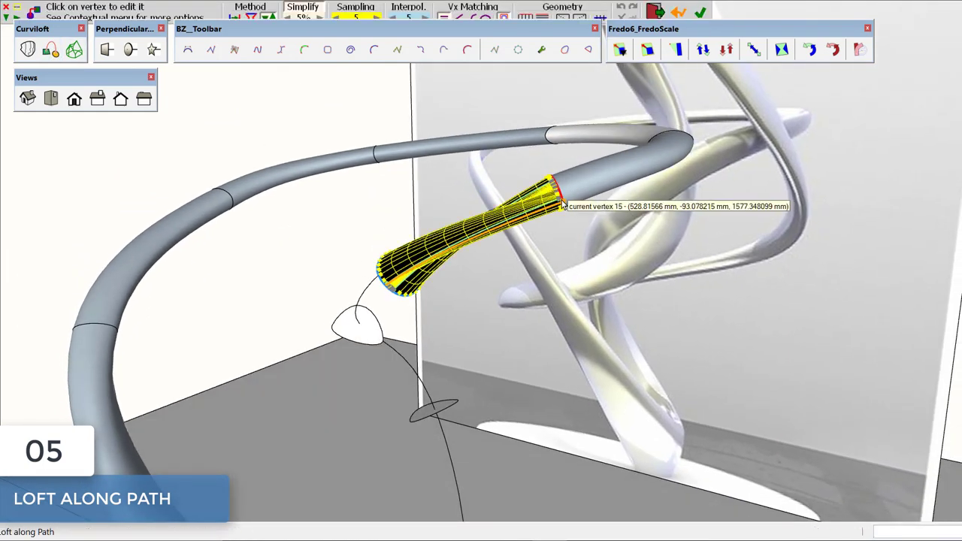
{"action": "left_click", "coordinate": [561, 203]}
{"action": "middle_click_drag", "start_coordinate": [386, 289], "coordinate": [441, 250]}
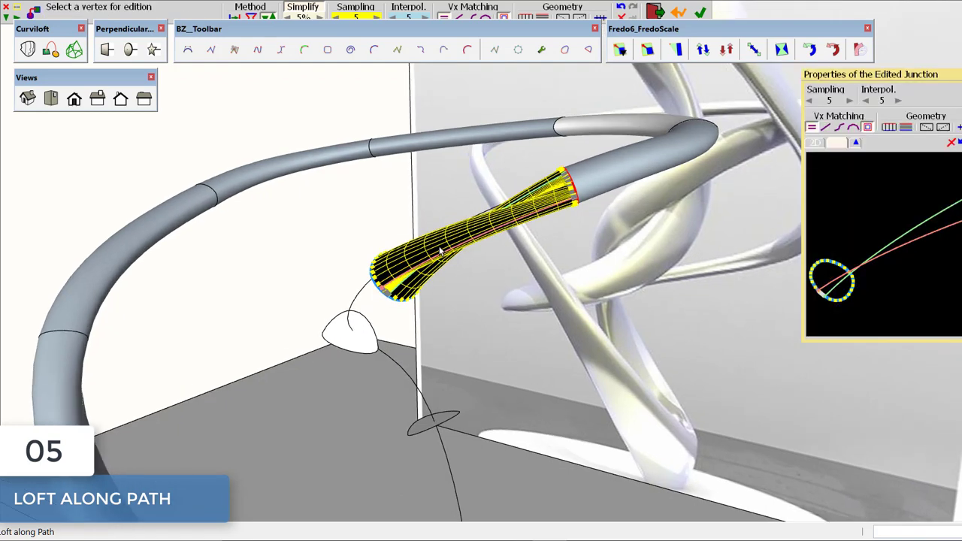
{"action": "middle_click_drag", "start_coordinate": [673, 167], "coordinate": [334, 162]}
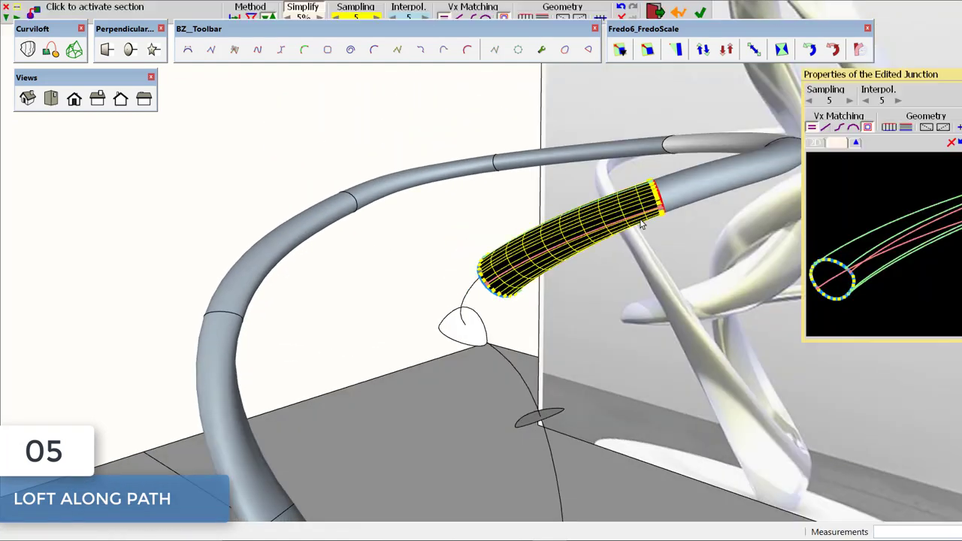
{"action": "key", "text": "Return"}
{"action": "middle_click_drag", "start_coordinate": [594, 214], "coordinate": [451, 223]}
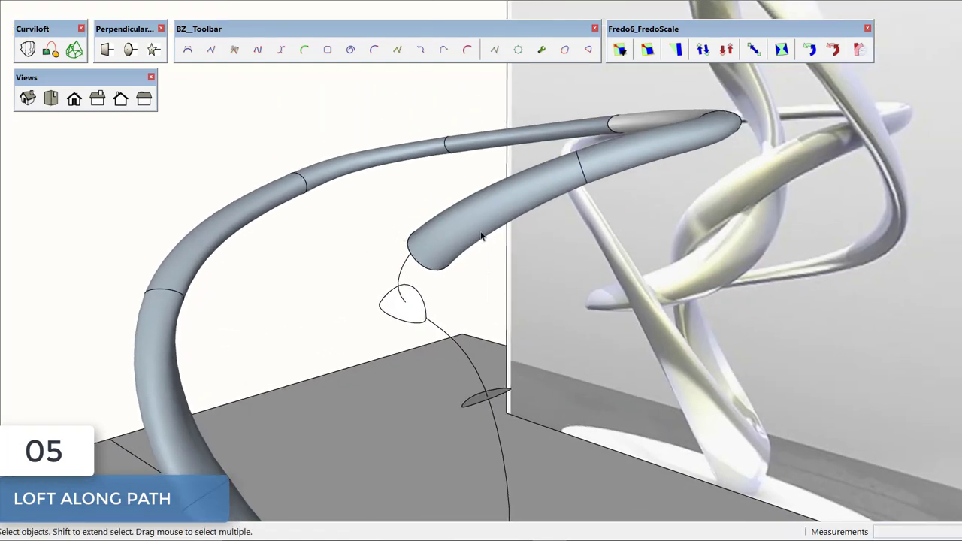
Loft the next two tube sections down from the teardrop profile.
{"action": "left_click_drag", "start_coordinate": [283, 218], "coordinate": [473, 319]}
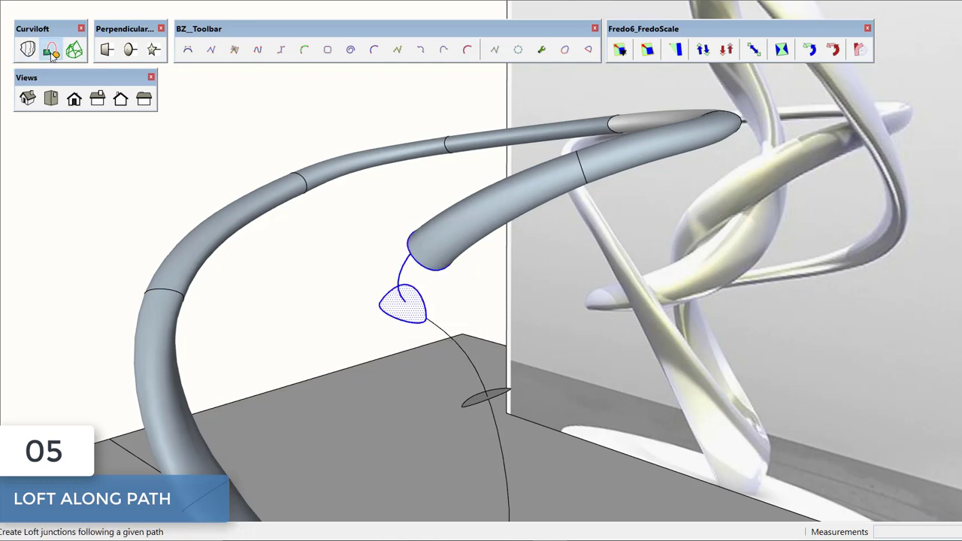
{"action": "left_click", "coordinate": [50, 50]}
{"action": "key", "text": "Return"}
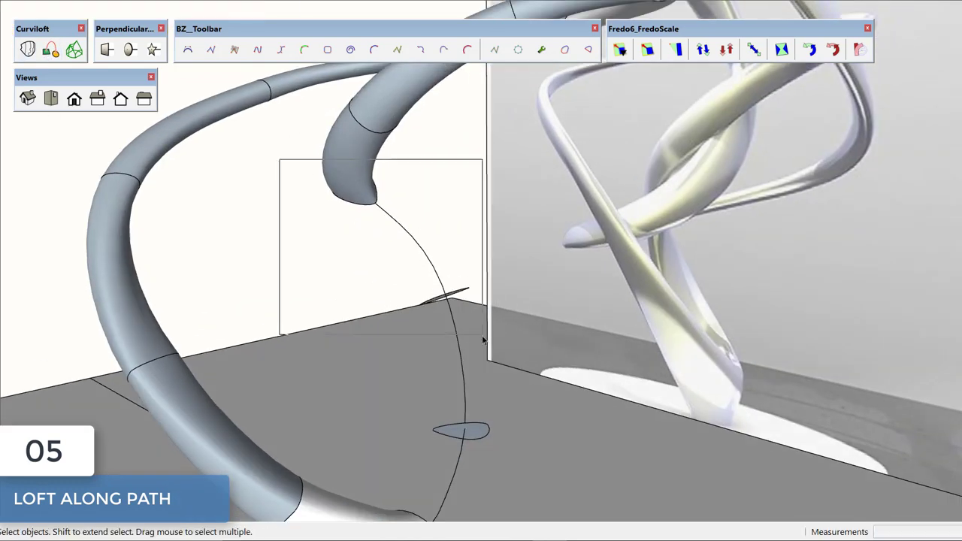
{"action": "left_click_drag", "start_coordinate": [279, 159], "coordinate": [483, 340]}
{"action": "left_click", "coordinate": [50, 49]}
{"action": "middle_click_drag", "start_coordinate": [371, 247], "coordinate": [488, 352]}
{"action": "key", "text": "Return"}
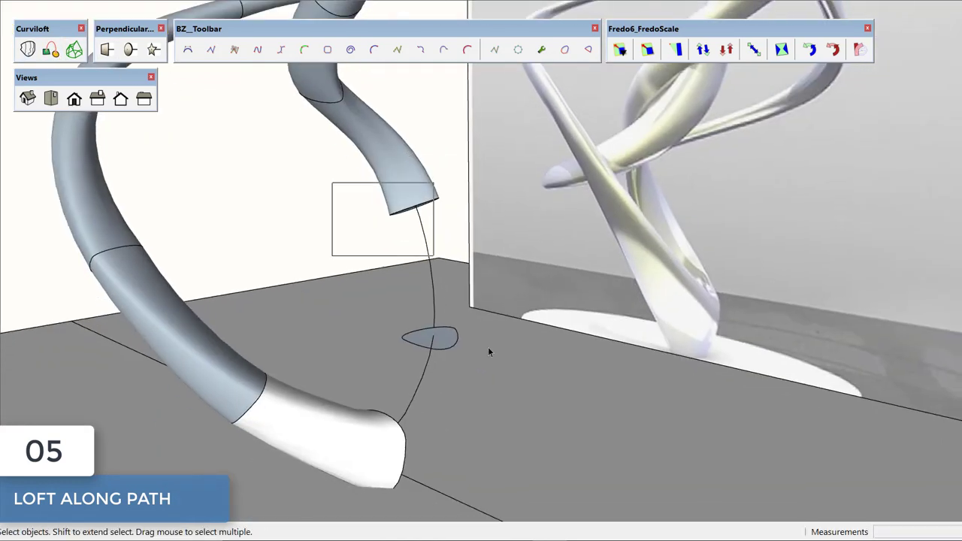
Loft the final sections down to the base to close the loop, then select a tube section.
{"action": "left_click", "coordinate": [50, 49]}
{"action": "key", "text": "Return"}
{"action": "middle_click_drag", "start_coordinate": [333, 215], "coordinate": [388, 244]}
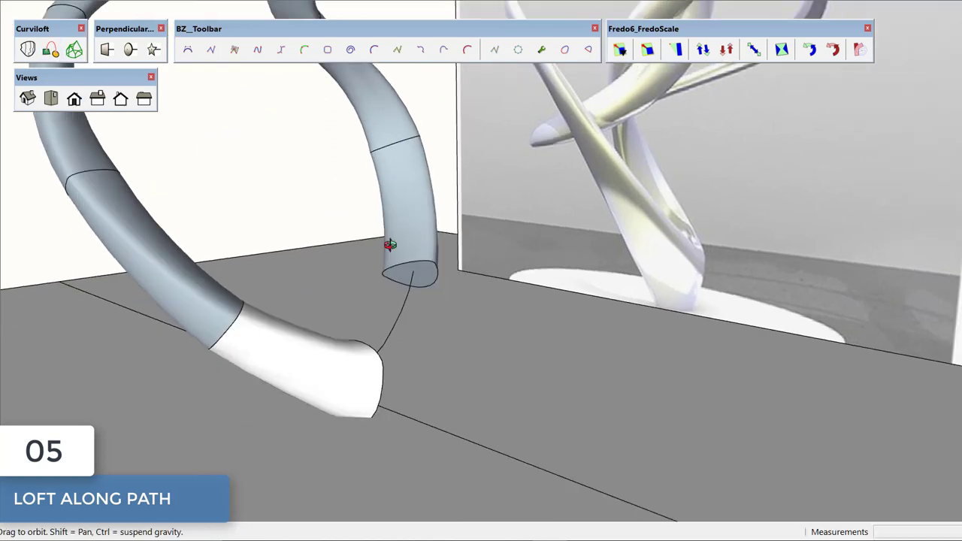
{"action": "left_click_drag", "start_coordinate": [302, 230], "coordinate": [489, 466]}
{"action": "left_click", "coordinate": [51, 49]}
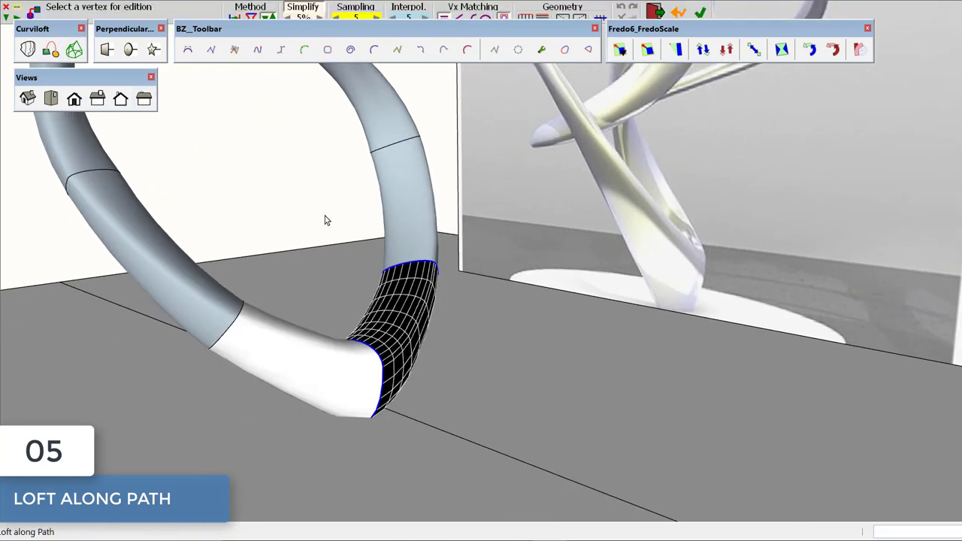
{"action": "key", "text": "Return"}
{"action": "mouse_move", "coordinate": [386, 328]}
{"action": "middle_mouse_down"}
{"action": "mouse_move", "coordinate": [393, 400]}
{"action": "mouse_move", "coordinate": [378, 399]}
{"action": "mouse_move", "coordinate": [397, 393]}
{"action": "mouse_move", "coordinate": [252, 316]}
{"action": "middle_mouse_up"}
{"action": "left_click", "coordinate": [236, 384]}
Reverse Faces on the selected section so it turns white, then check the upper tube segments.
{"action": "right_click", "coordinate": [242, 397]}
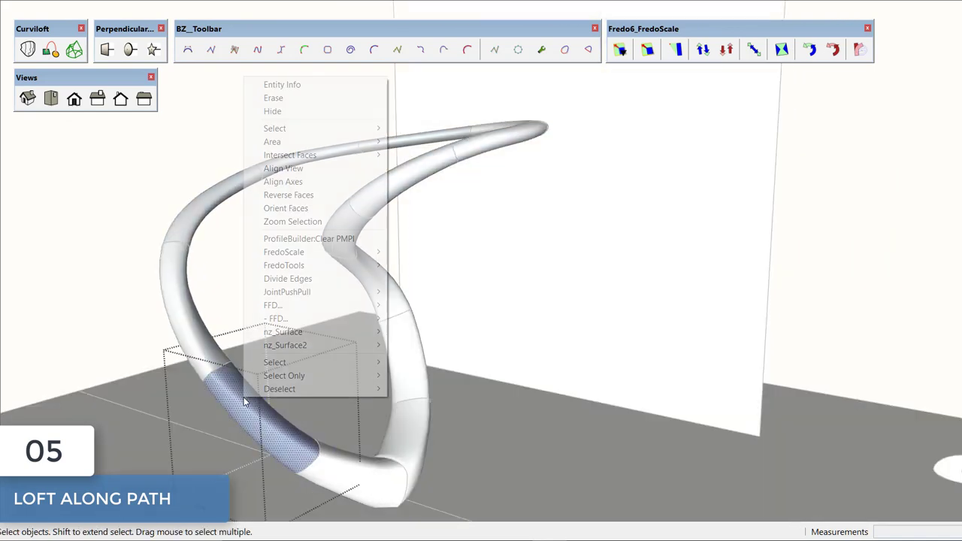
{"action": "left_click", "coordinate": [289, 195]}
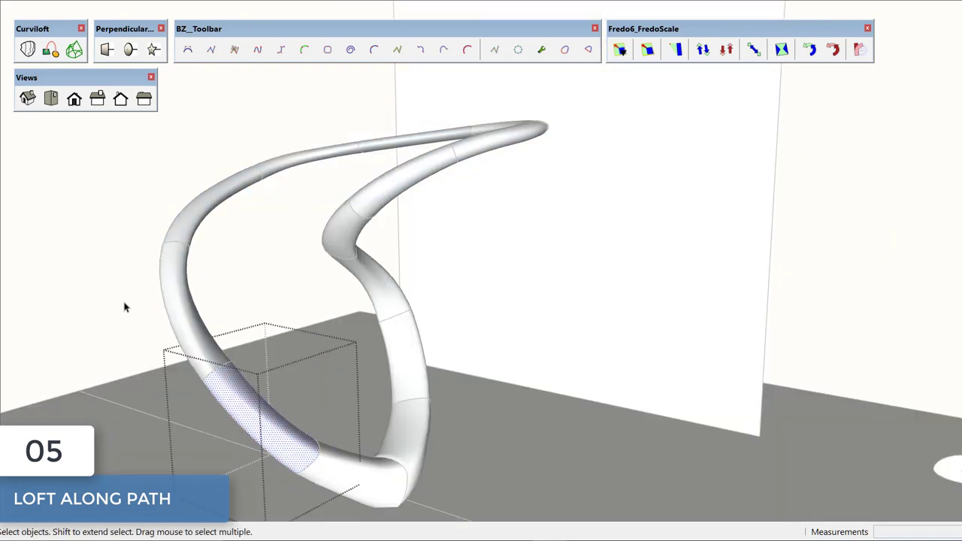
{"action": "left_click", "coordinate": [187, 284]}
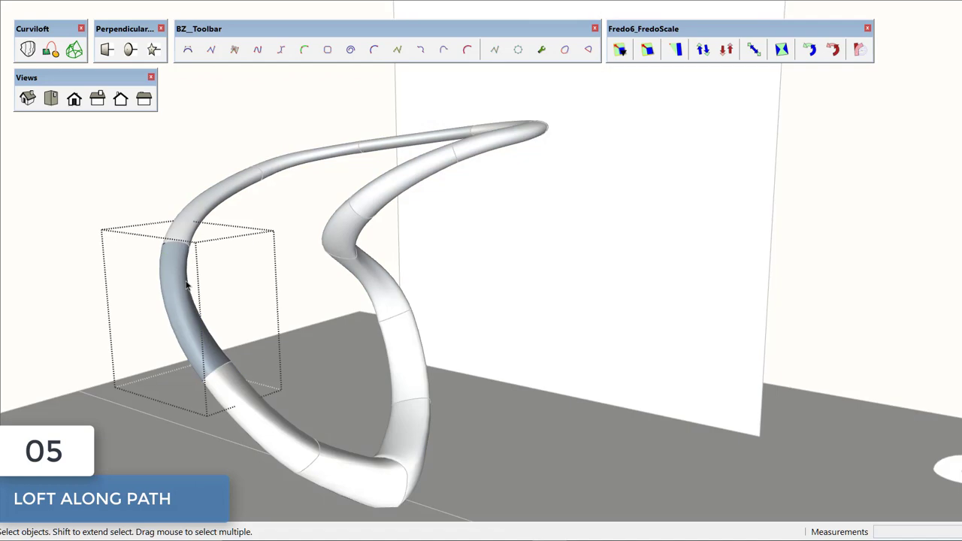
{"action": "left_click", "coordinate": [210, 192]}
{"action": "left_click", "coordinate": [300, 164]}
{"action": "left_click", "coordinate": [394, 147]}
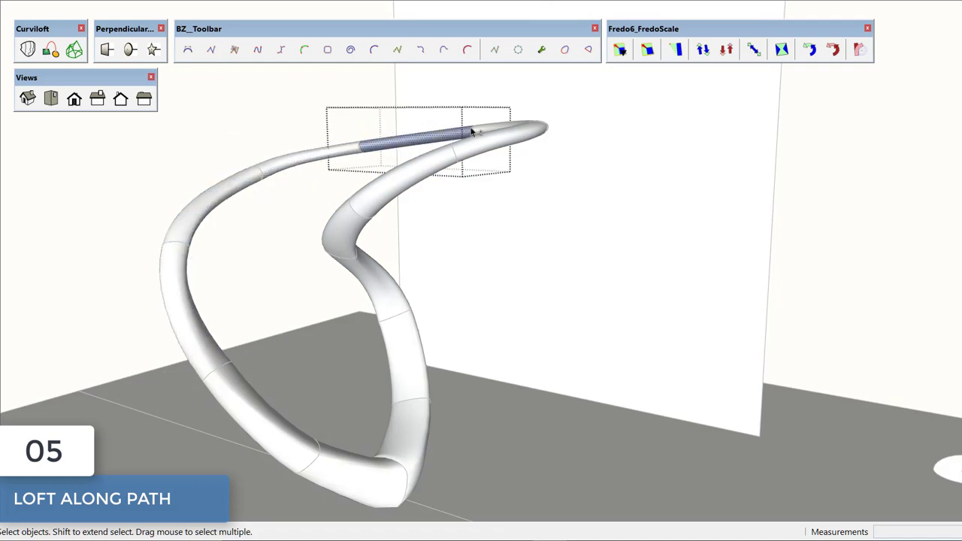
{"action": "left_click", "coordinate": [508, 128]}
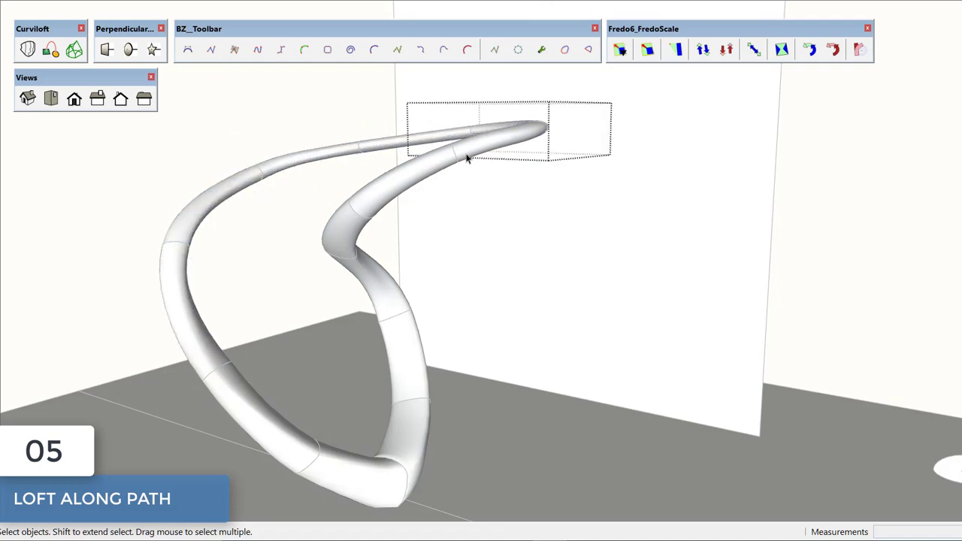
Check the inner and lower tube segments, then show the whole scene with the second curve.
{"action": "left_click", "coordinate": [402, 185]}
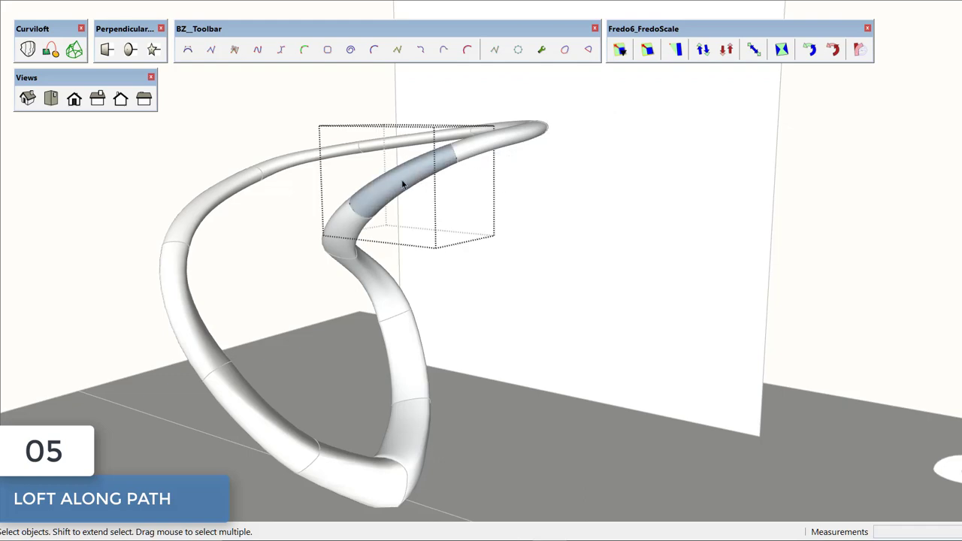
{"action": "left_click", "coordinate": [518, 142]}
{"action": "left_click", "coordinate": [356, 235]}
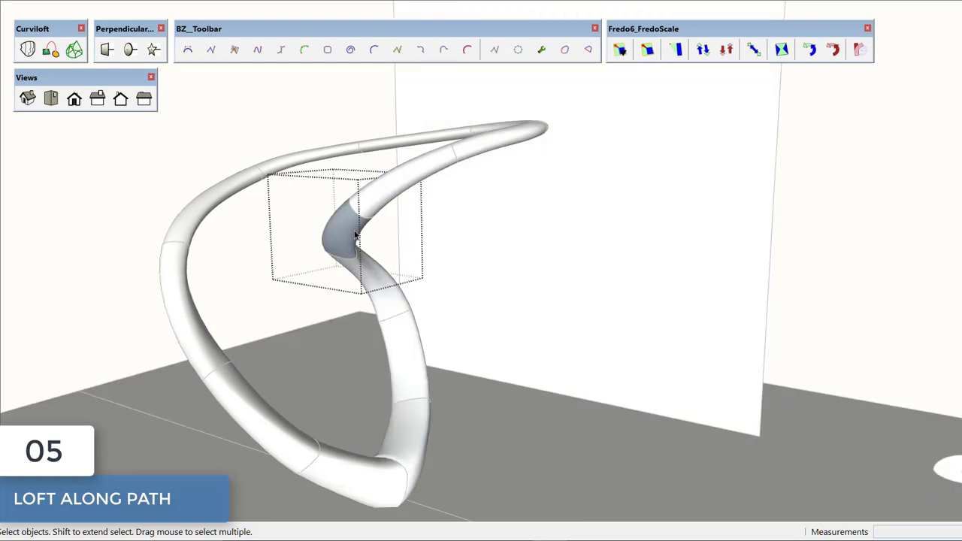
{"action": "left_click", "coordinate": [375, 297]}
{"action": "left_click", "coordinate": [415, 359]}
{"action": "left_click", "coordinate": [416, 427]}
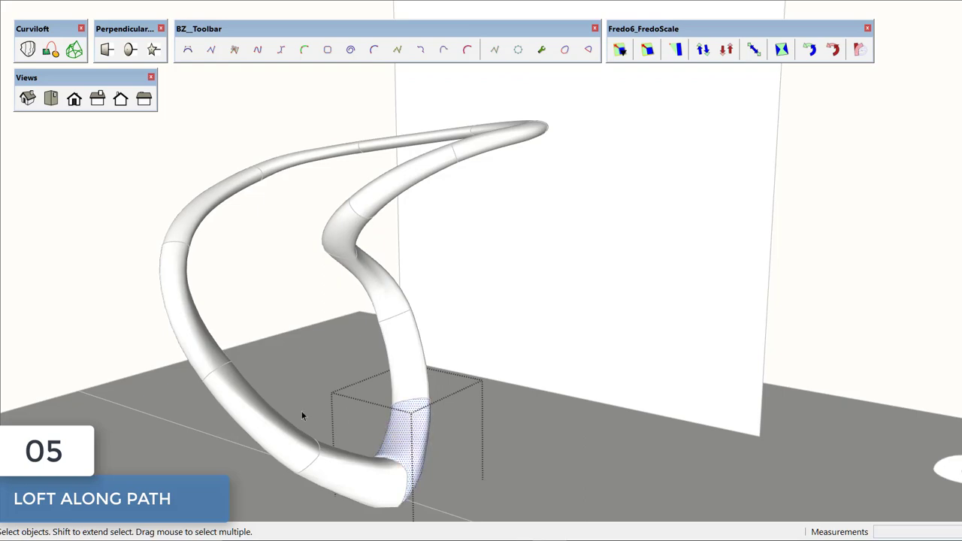
{"action": "mouse_move", "coordinate": [30, 264]}
{"action": "middle_mouse_down"}
{"action": "mouse_move", "coordinate": [804, 244]}
{"action": "mouse_move", "coordinate": [584, 290]}
{"action": "mouse_move", "coordinate": [515, 137]}
{"action": "middle_mouse_up"}
Move the right-hand curve and its profiles 3000 to the left.
{"action": "left_click_drag", "start_coordinate": [504, 100], "coordinate": [837, 468]}
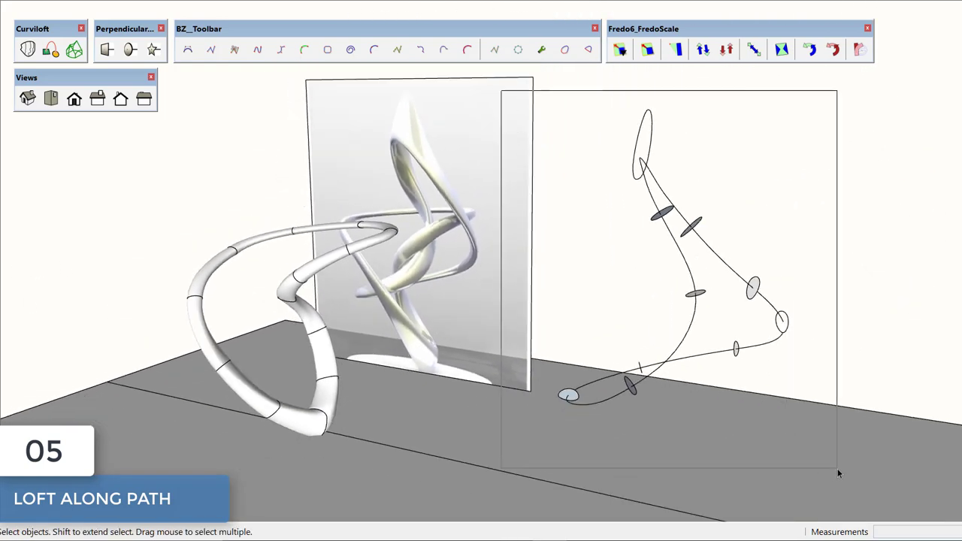
{"action": "key", "text": "m"}
{"action": "left_click", "coordinate": [643, 480]}
{"action": "type", "text": "3000"}
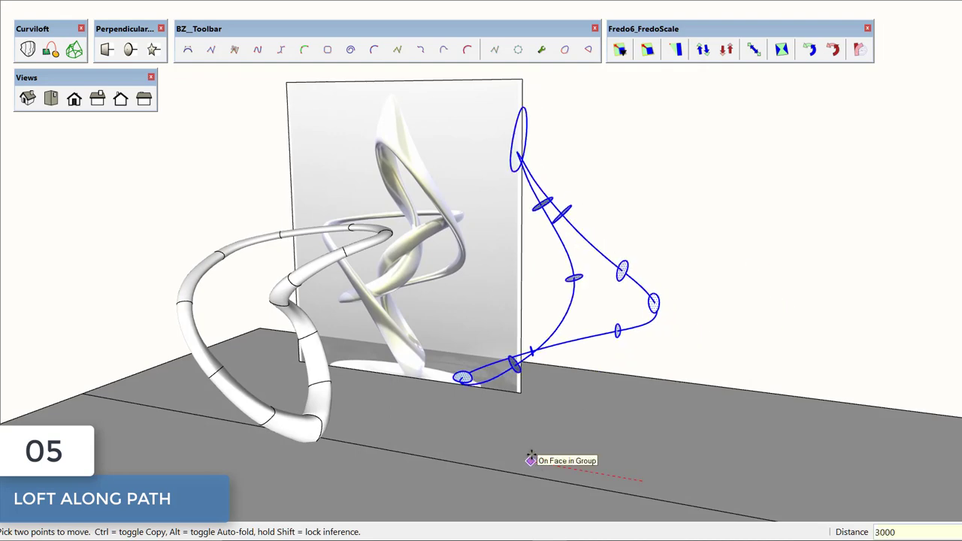
{"action": "key", "text": "Return"}
{"action": "mouse_move", "coordinate": [531, 458]}
{"action": "middle_mouse_down"}
{"action": "mouse_move", "coordinate": [242, 322]}
{"action": "mouse_move", "coordinate": [243, 285]}
{"action": "middle_mouse_up"}
{"action": "scroll", "coordinate": [225, 301], "scroll_direction": "up", "scroll_amount": 3}
{"action": "key", "text": "space"}
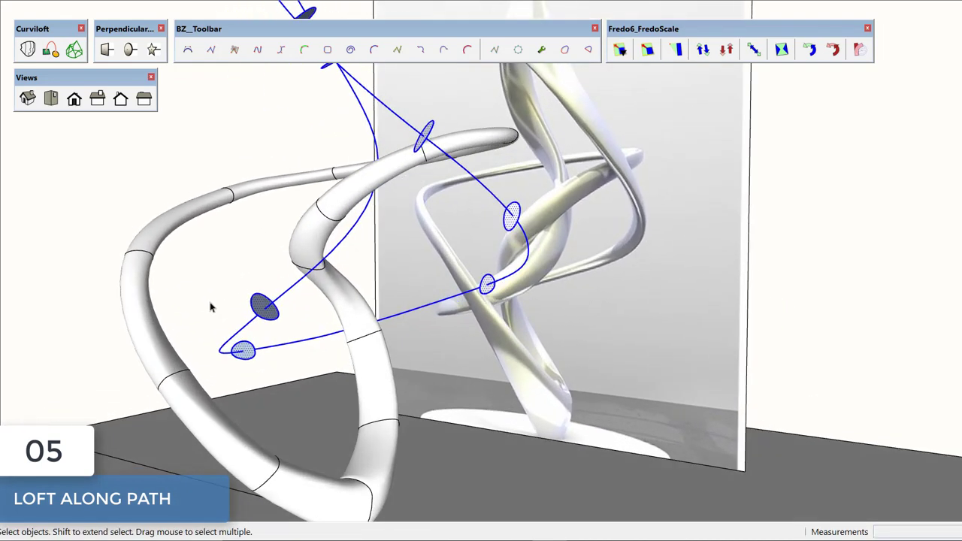
Select the two lowest profiles and their spline path on the second curve.
{"action": "left_click_drag", "start_coordinate": [298, 389], "coordinate": [297, 389]}
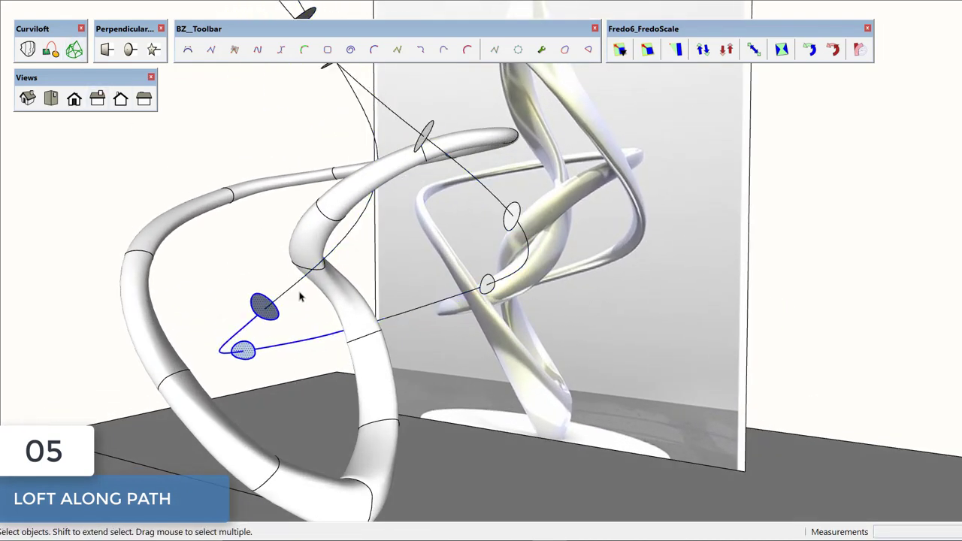
{"action": "scroll", "coordinate": [256, 347], "scroll_direction": "up", "scroll_amount": 4}
{"action": "scroll", "coordinate": [243, 363], "scroll_direction": "up", "scroll_amount": 2}
{"action": "key", "text": "l"}
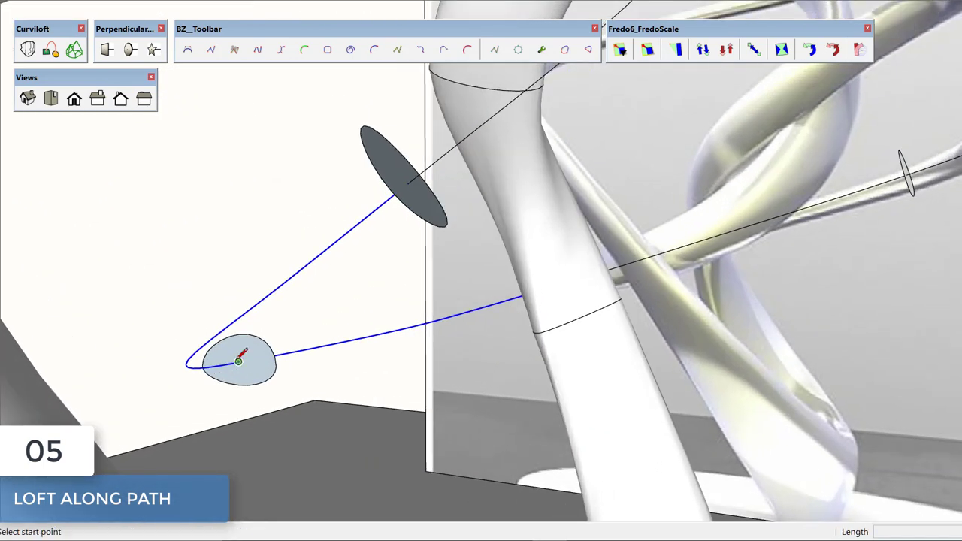
{"action": "left_click", "coordinate": [239, 362]}
{"action": "key", "text": "e"}
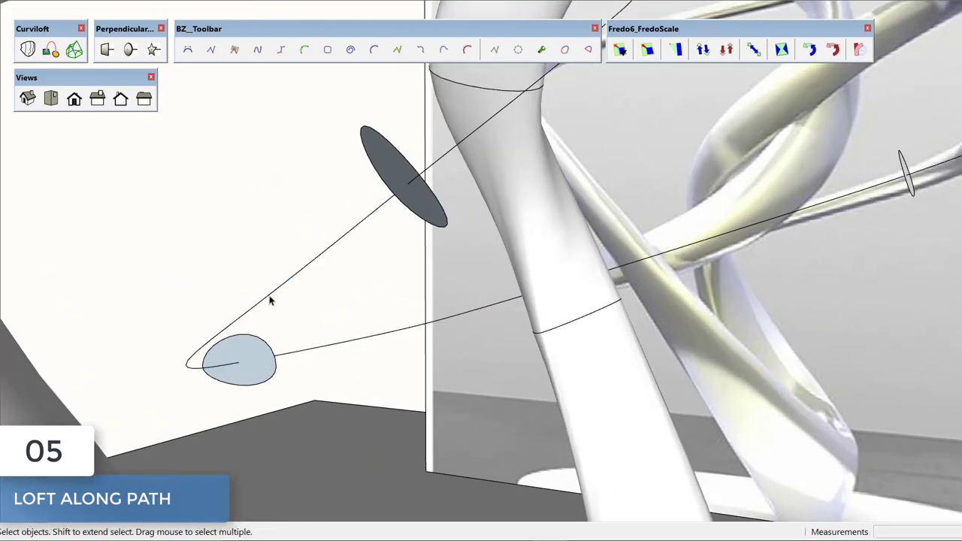
{"action": "scroll", "coordinate": [257, 362], "scroll_direction": "down", "scroll_amount": 5}
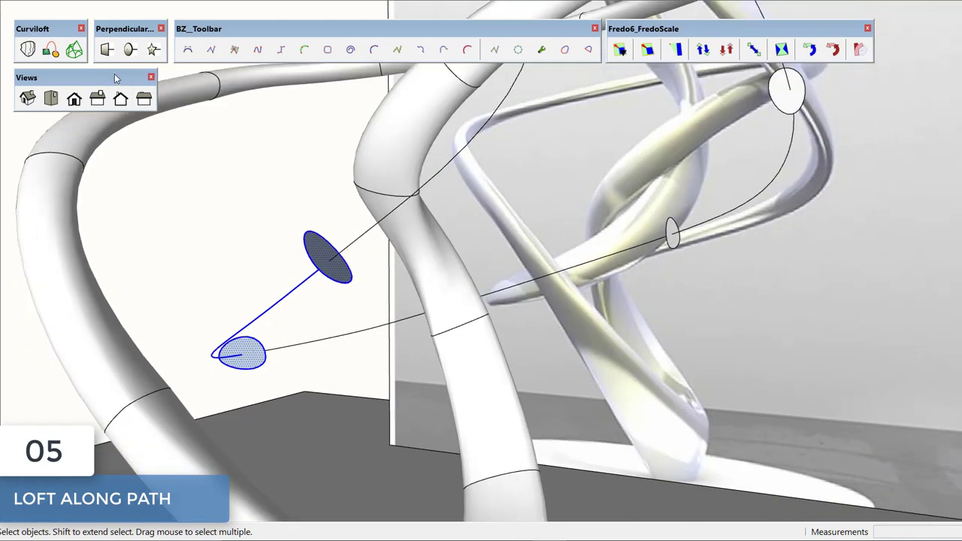
Loft a tube along the second spline from its end profile with Curviloft and validate it.
{"action": "left_click", "coordinate": [51, 49]}
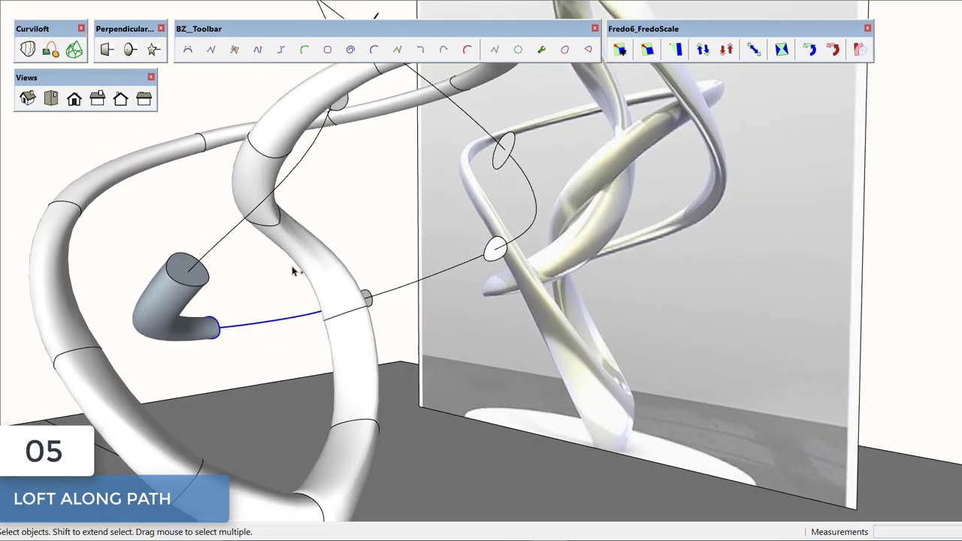
{"action": "mouse_move", "coordinate": [362, 296]}
{"action": "middle_mouse_down"}
{"action": "mouse_move", "coordinate": [243, 328]}
{"action": "mouse_move", "coordinate": [400, 268]}
{"action": "mouse_move", "coordinate": [350, 293]}
{"action": "middle_mouse_up"}
{"action": "key", "text": "Return"}
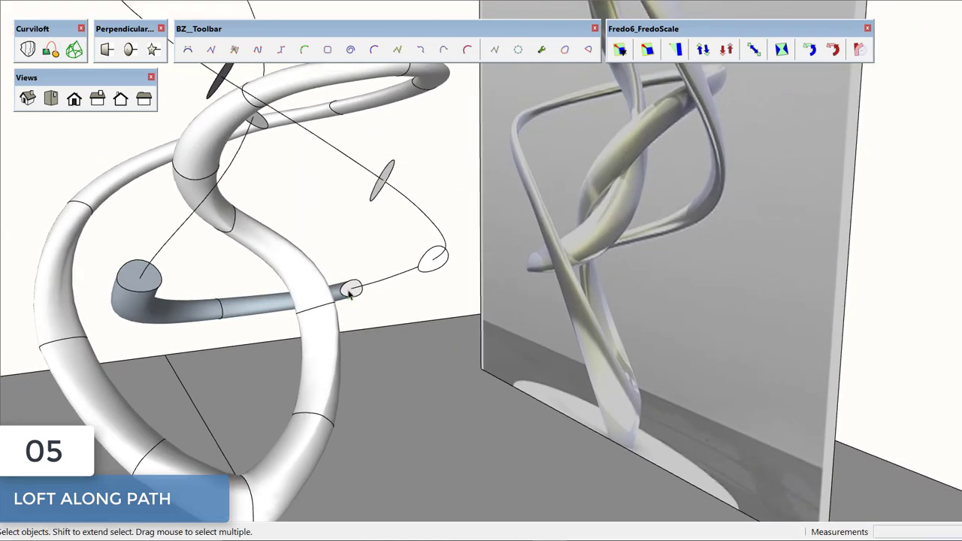
{"action": "left_click", "coordinate": [50, 49]}
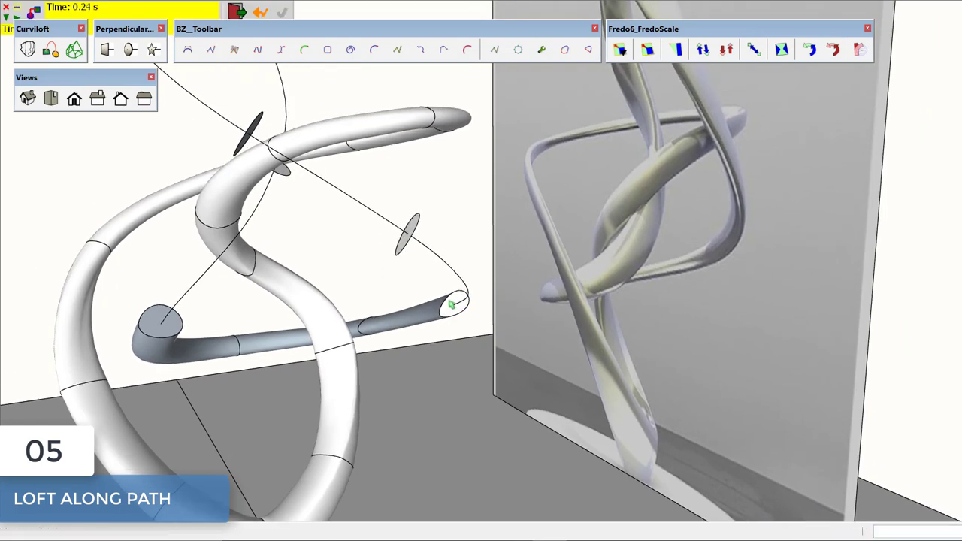
{"action": "left_click", "coordinate": [451, 304]}
{"action": "scroll", "coordinate": [451, 305], "scroll_direction": "up", "scroll_amount": 1}
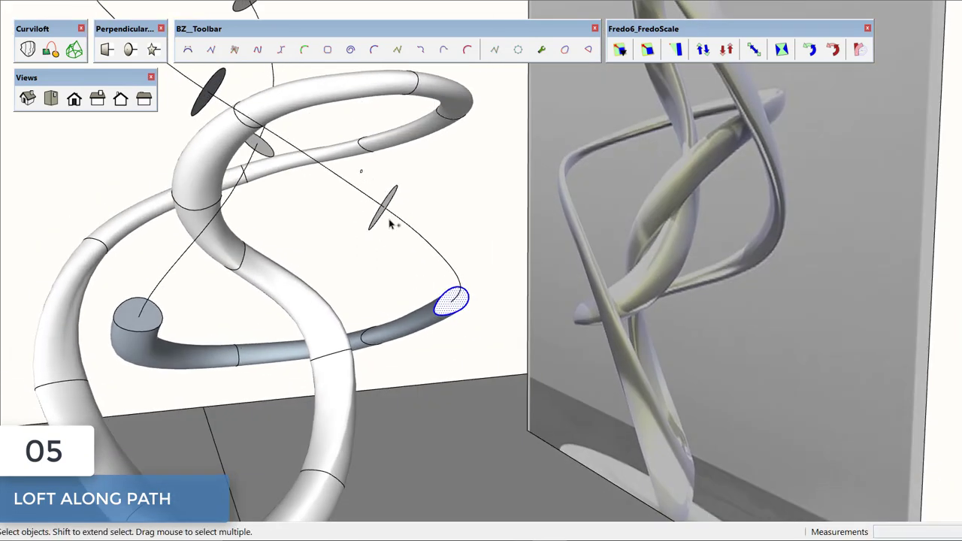
{"action": "left_click", "coordinate": [73, 48]}
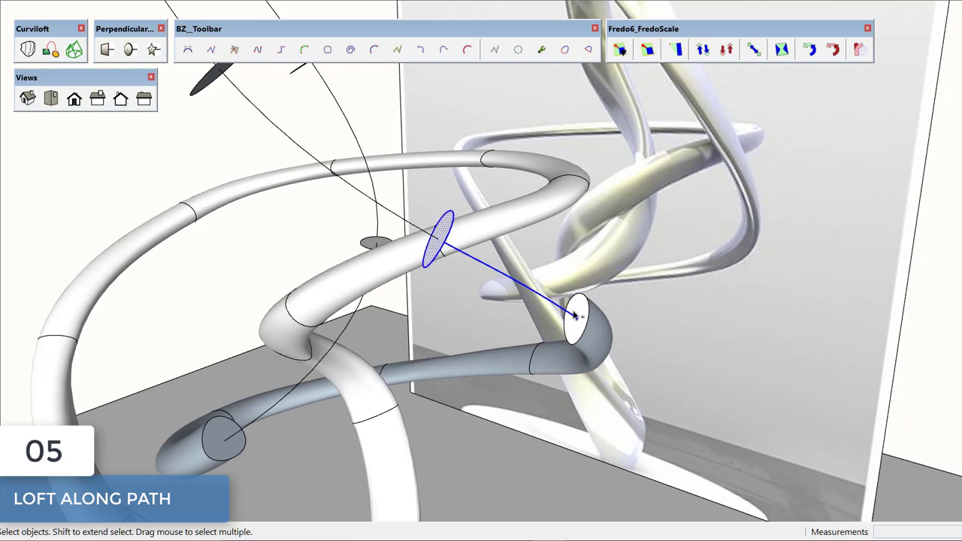
Loft the next two sections and the flared section up to the large ellipse.
{"action": "left_click", "coordinate": [51, 50]}
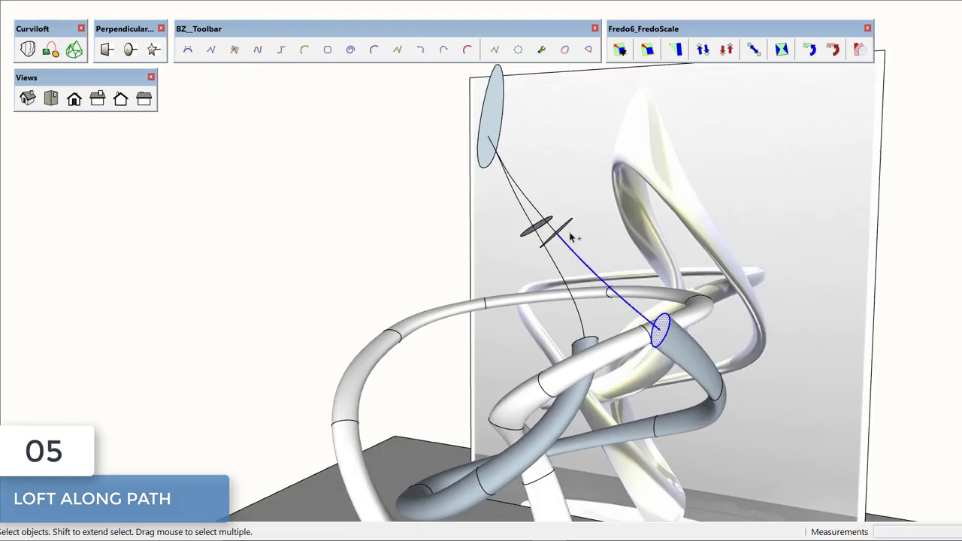
{"action": "middle_click_drag", "start_coordinate": [571, 238], "coordinate": [589, 259]}
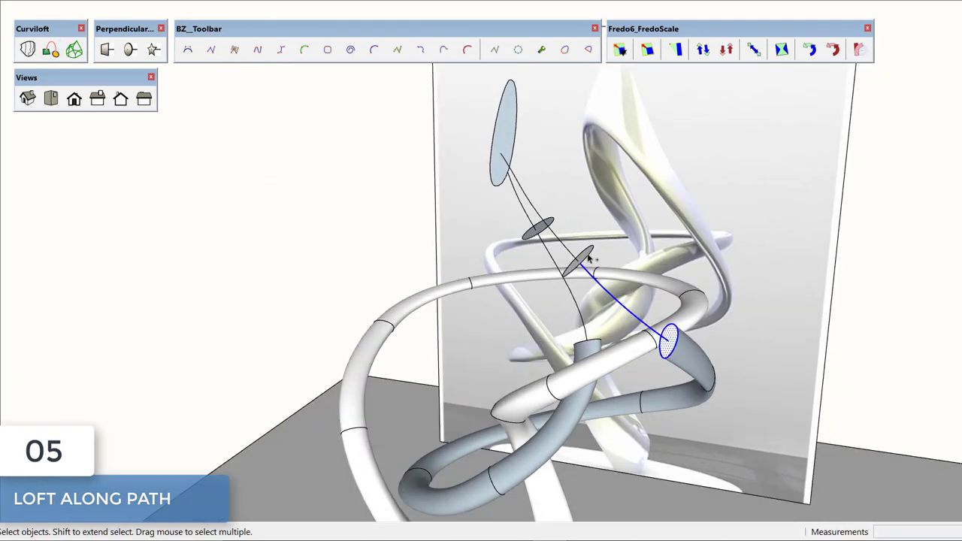
{"action": "left_click", "coordinate": [52, 51]}
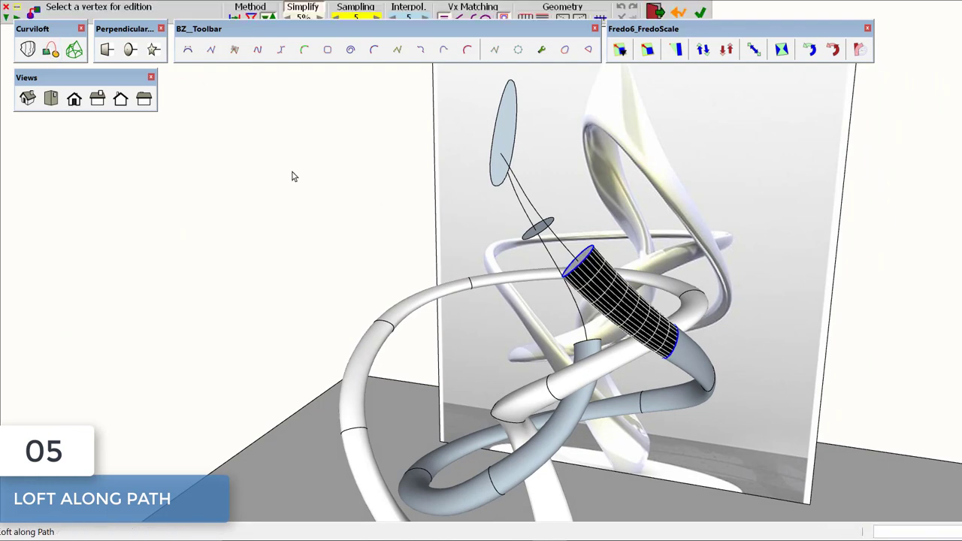
{"action": "key", "text": "Return"}
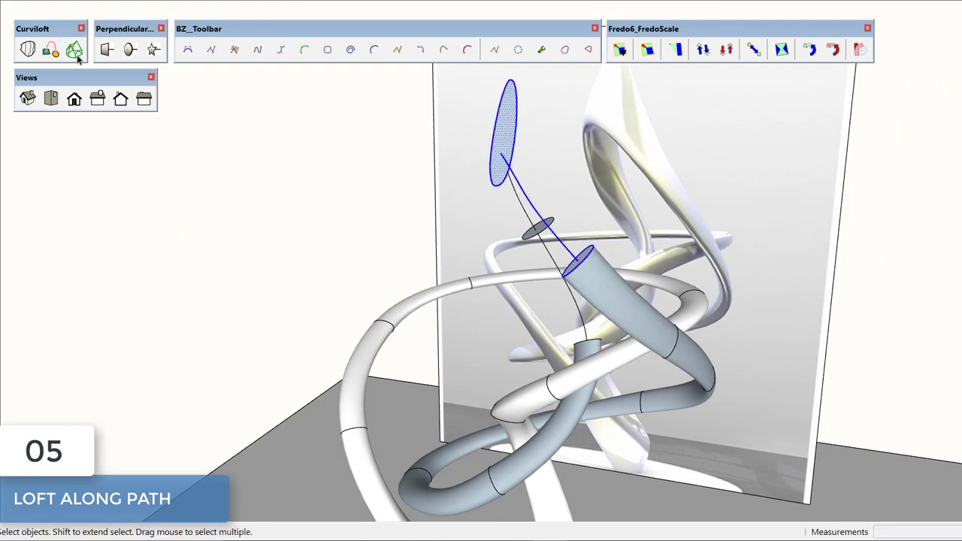
{"action": "left_click", "coordinate": [53, 50]}
{"action": "middle_click_drag", "start_coordinate": [479, 178], "coordinate": [466, 165]}
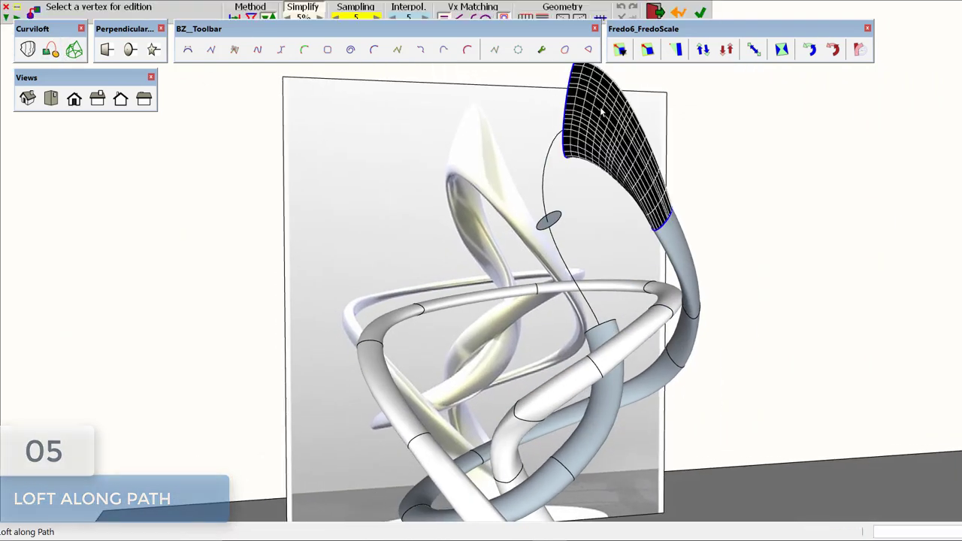
{"action": "key", "text": "Return"}
Loft the other flared section and the connecting tube down to the cylinder, closing the loop.
{"action": "scroll", "coordinate": [600, 286], "scroll_direction": "up", "scroll_amount": 3}
{"action": "middle_click_drag", "start_coordinate": [600, 285], "coordinate": [208, 184]}
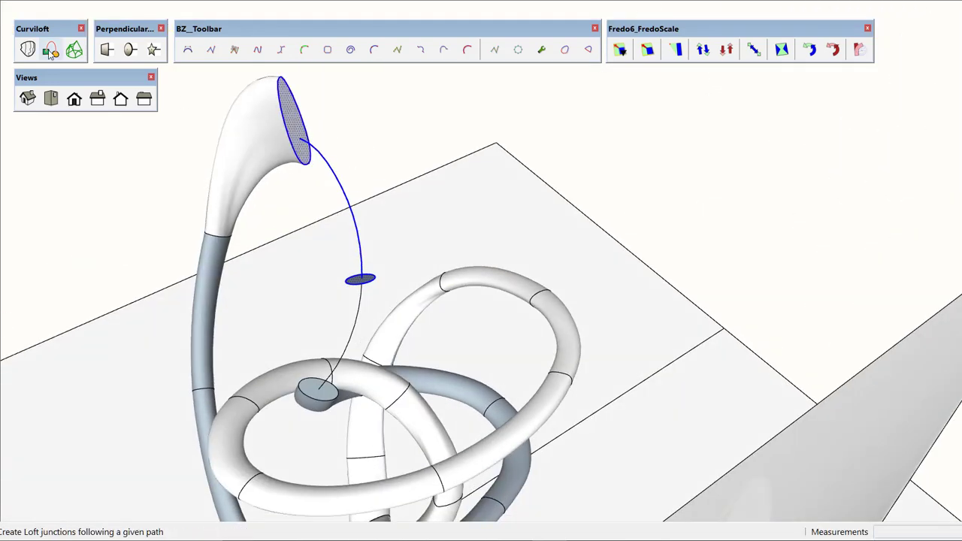
{"action": "left_click", "coordinate": [51, 50]}
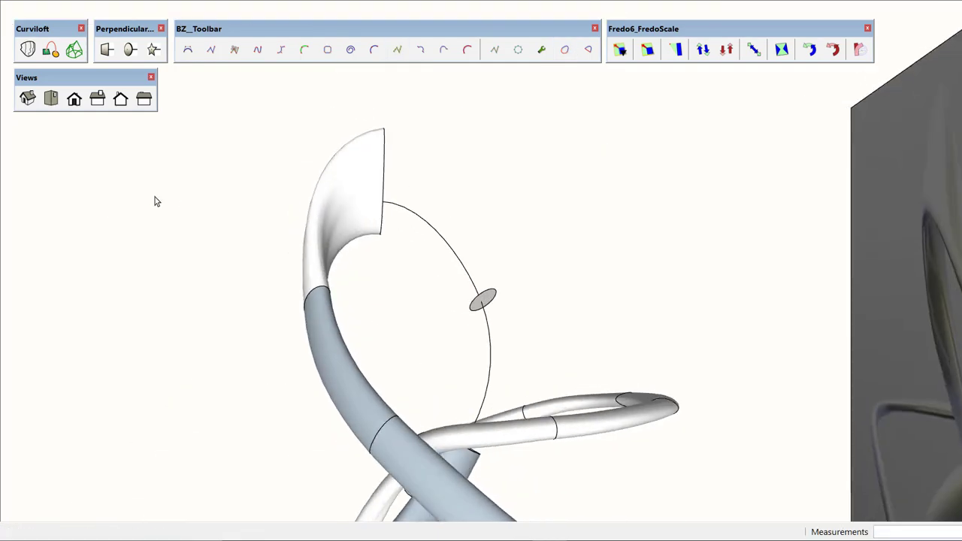
{"action": "mouse_move", "coordinate": [155, 197]}
{"action": "middle_mouse_down"}
{"action": "mouse_move", "coordinate": [603, 144]}
{"action": "mouse_move", "coordinate": [901, 178]}
{"action": "middle_mouse_up"}
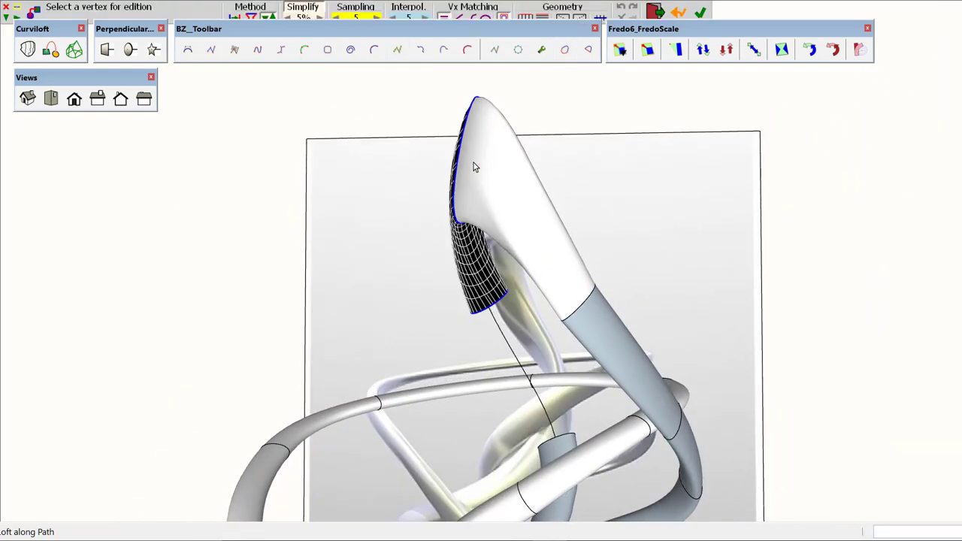
{"action": "mouse_move", "coordinate": [472, 165]}
{"action": "middle_mouse_down"}
{"action": "mouse_move", "coordinate": [511, 166]}
{"action": "mouse_move", "coordinate": [526, 146]}
{"action": "middle_mouse_up"}
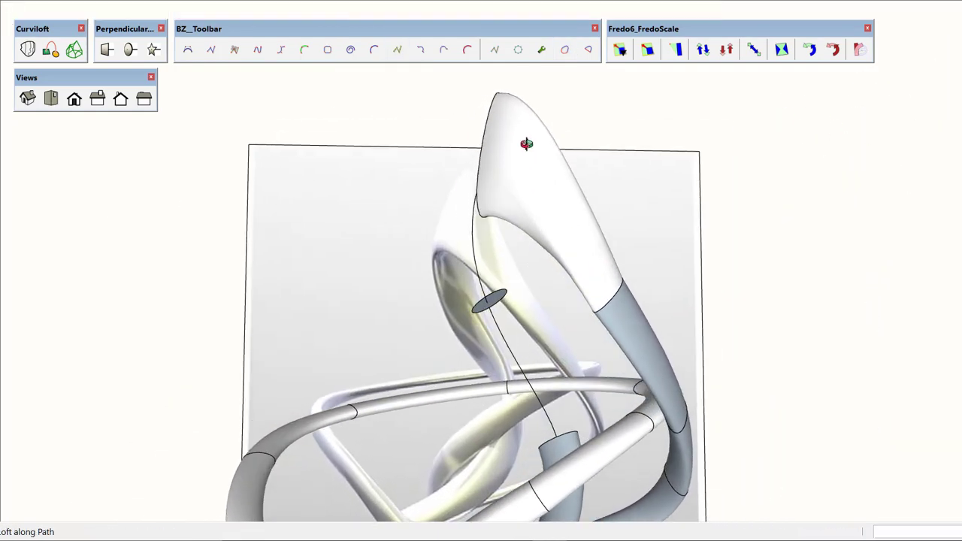
{"action": "mouse_move", "coordinate": [473, 118]}
{"action": "middle_mouse_down"}
{"action": "mouse_move", "coordinate": [515, 232]}
{"action": "mouse_move", "coordinate": [683, 380]}
{"action": "mouse_move", "coordinate": [729, 399]}
{"action": "mouse_move", "coordinate": [603, 238]}
{"action": "mouse_move", "coordinate": [510, 162]}
{"action": "mouse_move", "coordinate": [556, 90]}
{"action": "mouse_move", "coordinate": [623, 99]}
{"action": "mouse_move", "coordinate": [481, 75]}
{"action": "middle_mouse_up"}
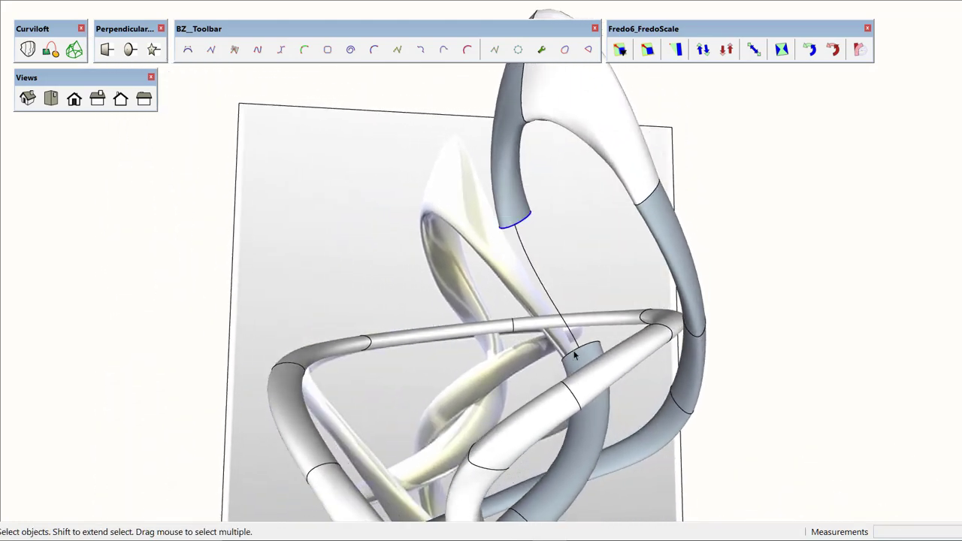
{"action": "scroll", "coordinate": [574, 356], "scroll_direction": "up", "scroll_amount": 2}
{"action": "scroll", "coordinate": [575, 349], "scroll_direction": "up", "scroll_amount": 2}
{"action": "scroll", "coordinate": [590, 345], "scroll_direction": "up", "scroll_amount": 3}
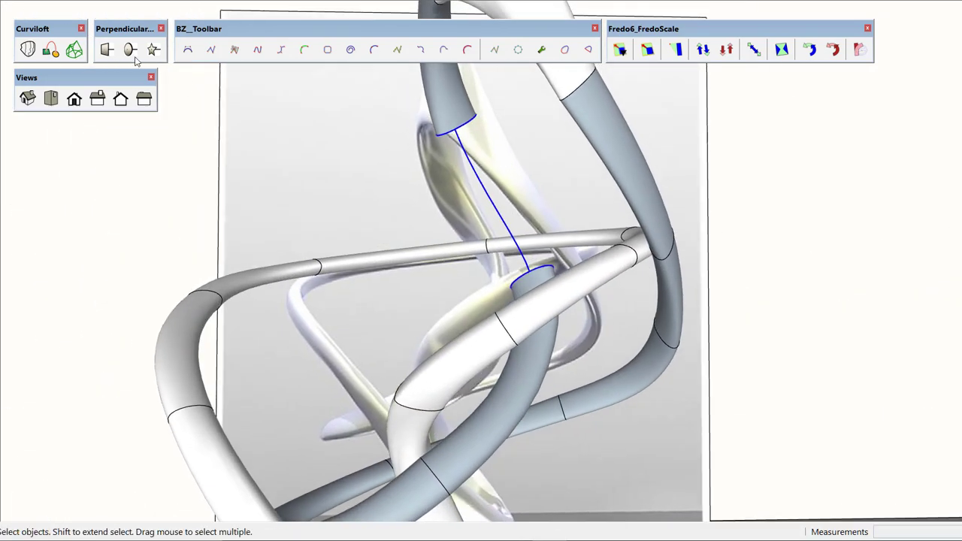
{"action": "left_click", "coordinate": [50, 50]}
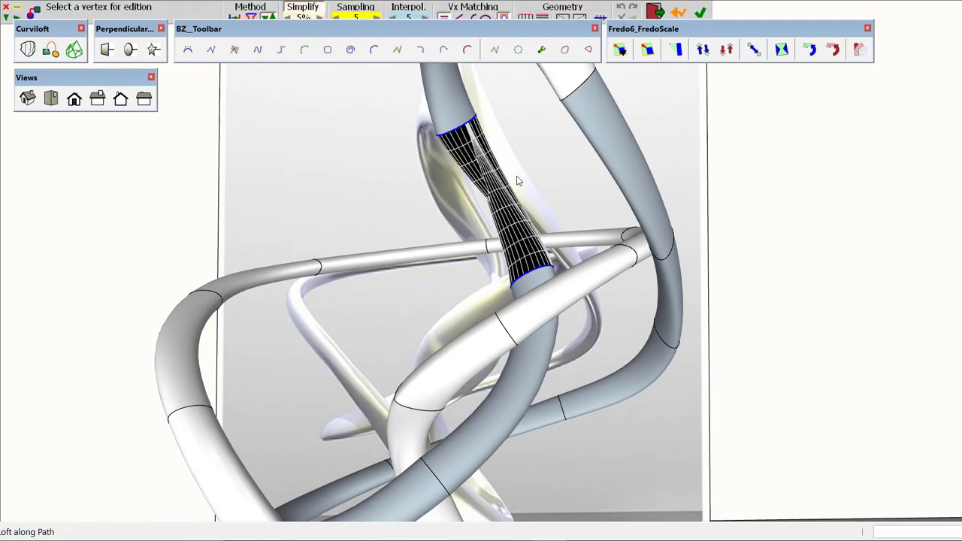
{"action": "mouse_move", "coordinate": [462, 145]}
{"action": "middle_mouse_down"}
{"action": "mouse_move", "coordinate": [504, 146]}
{"action": "mouse_move", "coordinate": [456, 140]}
{"action": "mouse_move", "coordinate": [378, 165]}
{"action": "mouse_move", "coordinate": [459, 137]}
{"action": "middle_mouse_up"}
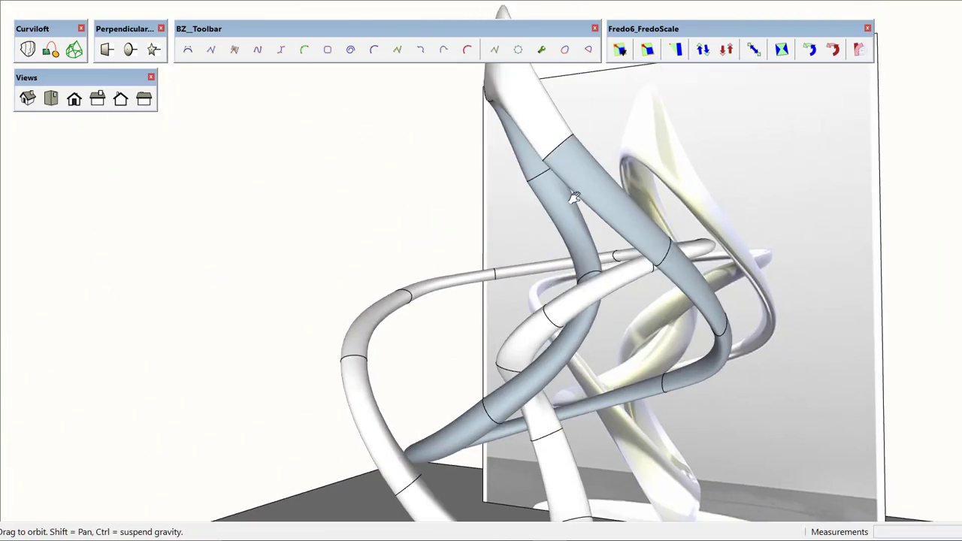
{"action": "mouse_move", "coordinate": [551, 179]}
{"action": "middle_mouse_down"}
{"action": "mouse_move", "coordinate": [456, 208]}
{"action": "mouse_move", "coordinate": [479, 260]}
{"action": "middle_mouse_up"}
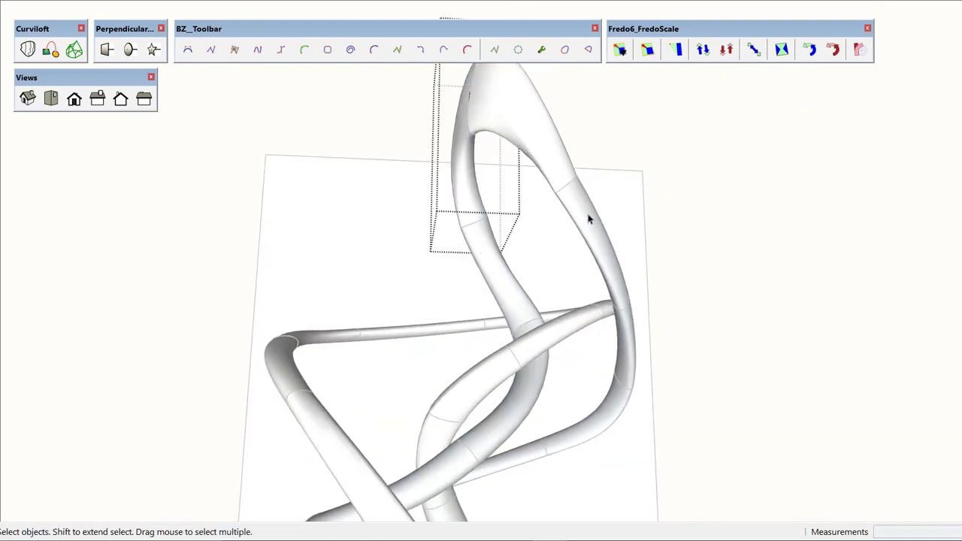
{"action": "left_click", "coordinate": [607, 273]}
{"action": "middle_click_drag", "start_coordinate": [607, 273], "coordinate": [382, 240]}
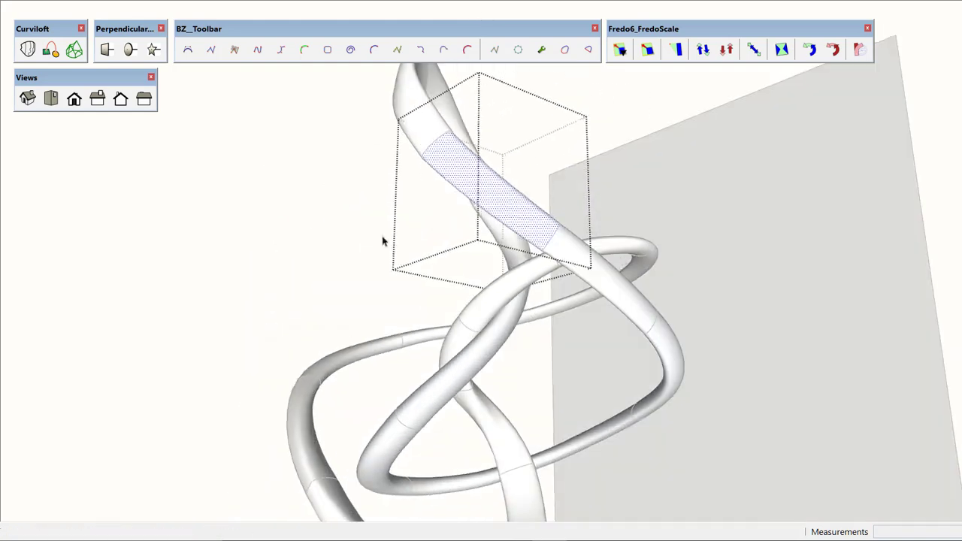
{"action": "left_click", "coordinate": [580, 259]}
{"action": "left_click", "coordinate": [661, 348]}
{"action": "left_click", "coordinate": [486, 353]}
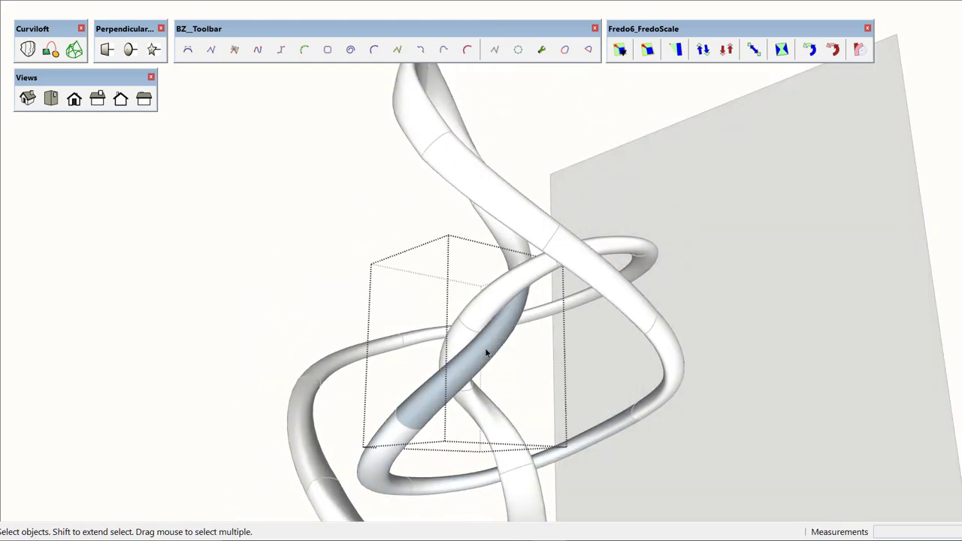
{"action": "middle_click_drag", "start_coordinate": [486, 353], "coordinate": [501, 273]}
{"action": "left_click", "coordinate": [417, 342]}
{"action": "middle_click_drag", "start_coordinate": [417, 342], "coordinate": [461, 401]}
{"action": "left_click", "coordinate": [486, 402]}
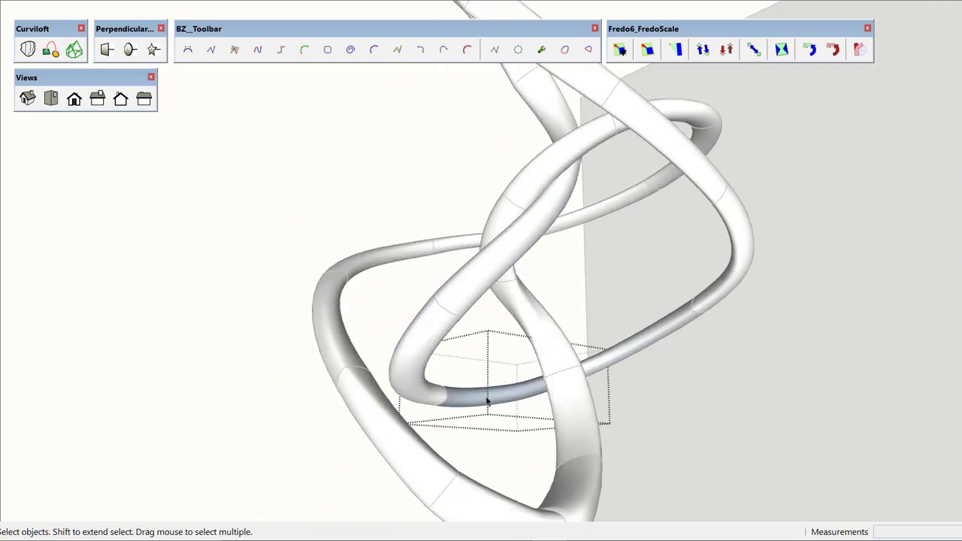
{"action": "left_click", "coordinate": [639, 342]}
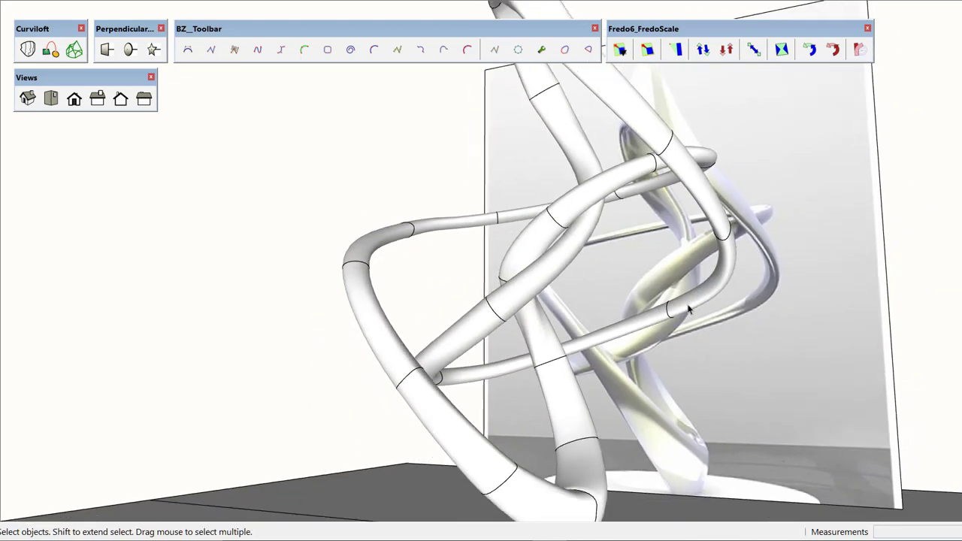
{"action": "mouse_move", "coordinate": [688, 308]}
{"action": "middle_mouse_down"}
{"action": "mouse_move", "coordinate": [558, 278]}
{"action": "mouse_move", "coordinate": [635, 292]}
{"action": "middle_mouse_up"}
{"action": "middle_click_drag", "start_coordinate": [697, 300], "coordinate": [632, 354]}
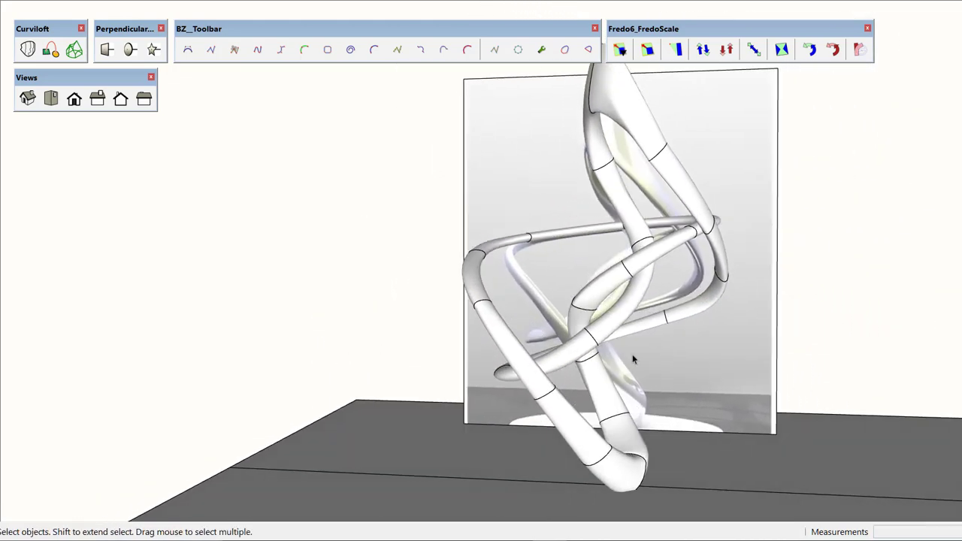
{"action": "scroll", "coordinate": [323, 113], "scroll_direction": "down", "scroll_amount": 3}
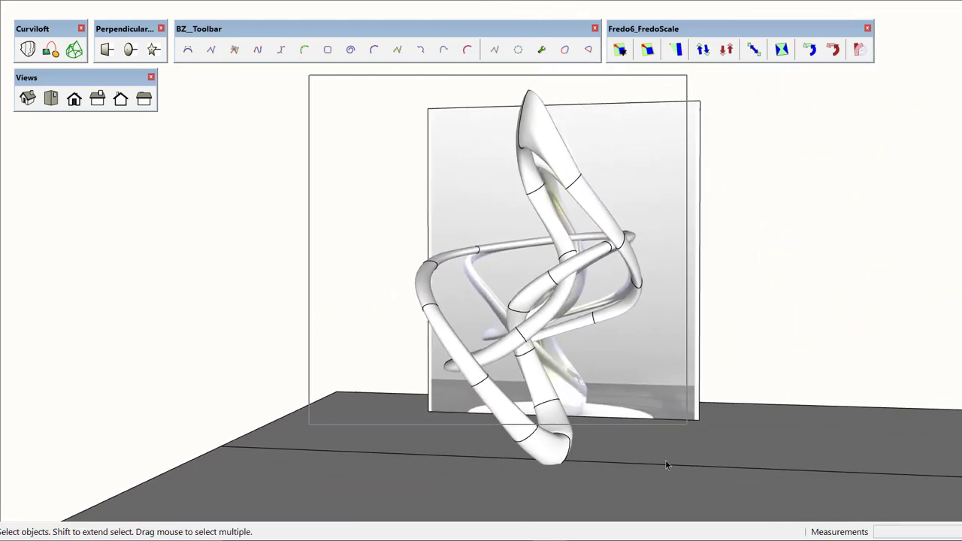
{"action": "mouse_move", "coordinate": [664, 459]}
{"action": "middle_mouse_down"}
{"action": "mouse_move", "coordinate": [571, 413]}
{"action": "mouse_move", "coordinate": [498, 397]}
{"action": "middle_mouse_up"}
{"action": "scroll", "coordinate": [419, 342], "scroll_direction": "up", "scroll_amount": 2}
Move the finished sculpture beside the reference image panel and compare the two.
{"action": "key", "text": "m"}
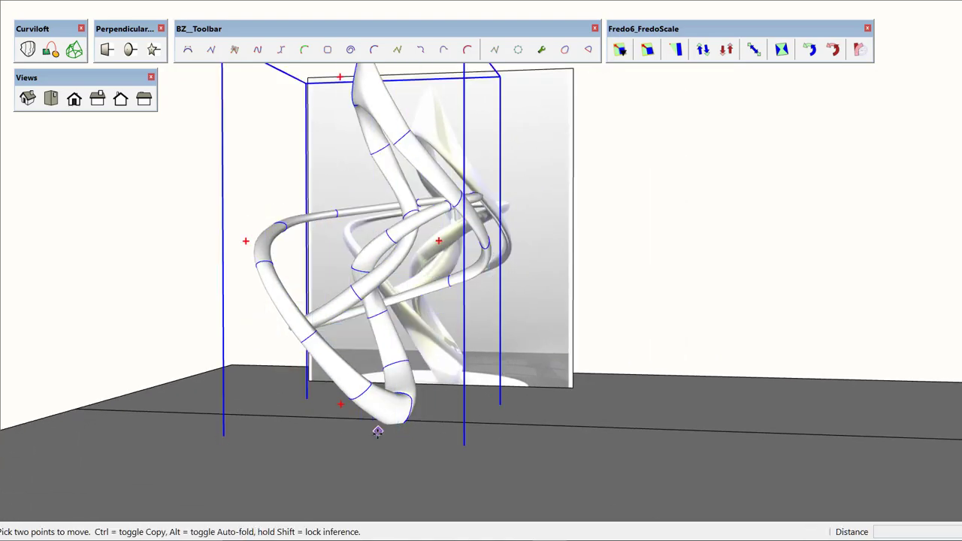
{"action": "left_click", "coordinate": [375, 432]}
{"action": "key", "text": "ctrl"}
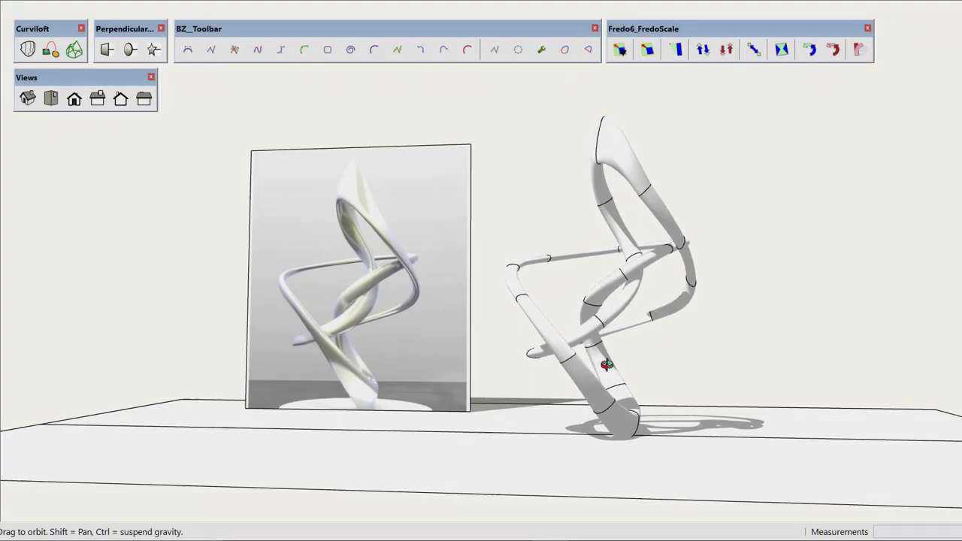
{"action": "key", "text": "space"}
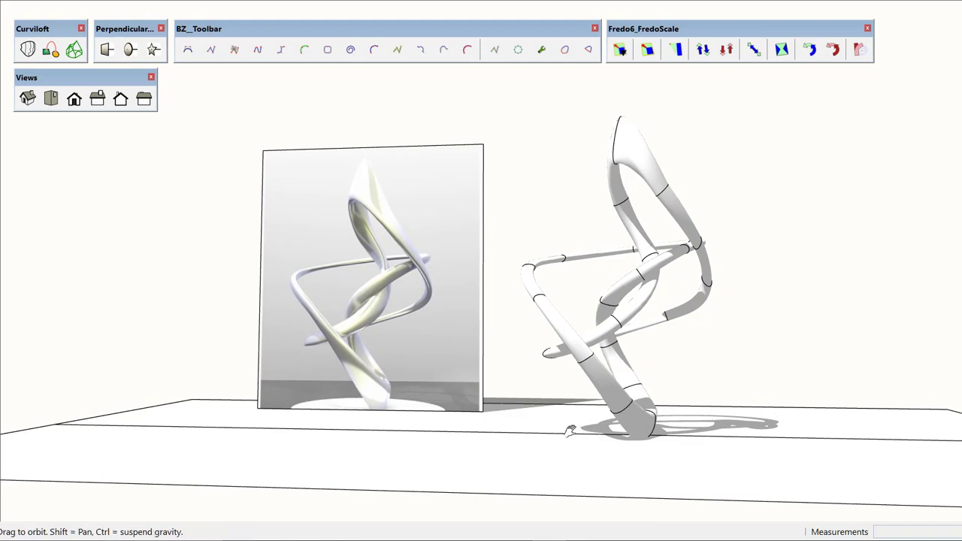
{"action": "left_click_drag", "start_coordinate": [571, 430], "coordinate": [405, 441]}
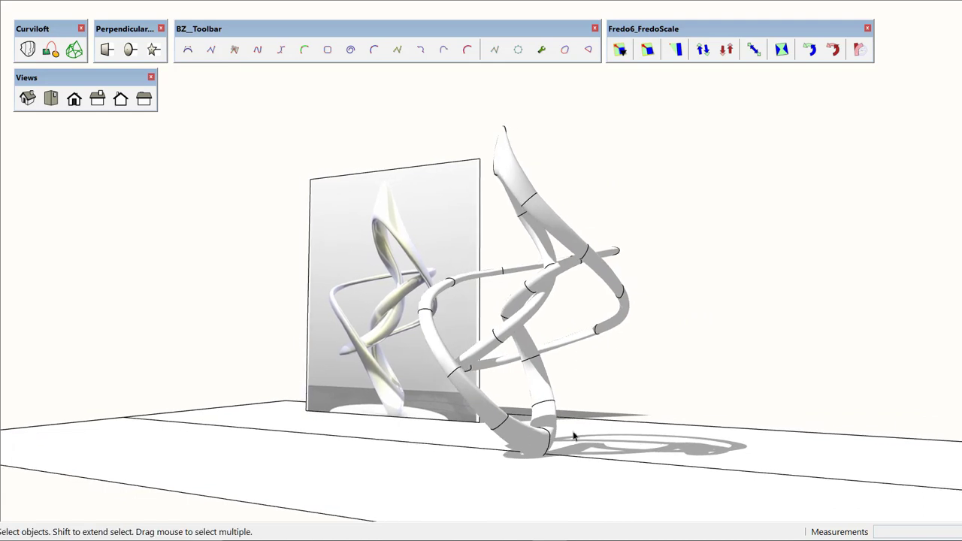
{"action": "scroll", "coordinate": [455, 418], "scroll_direction": "up", "scroll_amount": 1}
{"action": "mouse_move", "coordinate": [446, 354]}
{"action": "middle_mouse_down"}
{"action": "mouse_move", "coordinate": [466, 337]}
{"action": "mouse_move", "coordinate": [505, 349]}
{"action": "middle_mouse_up"}
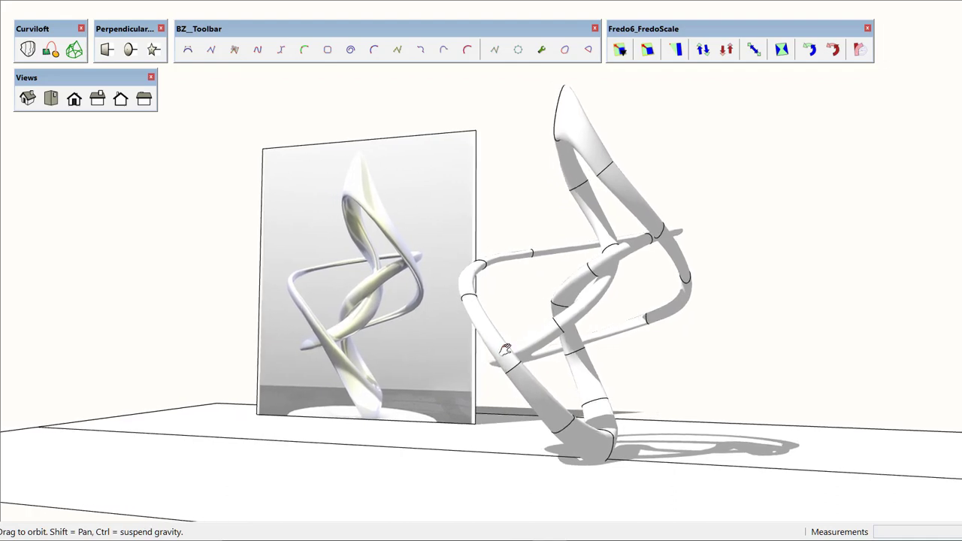